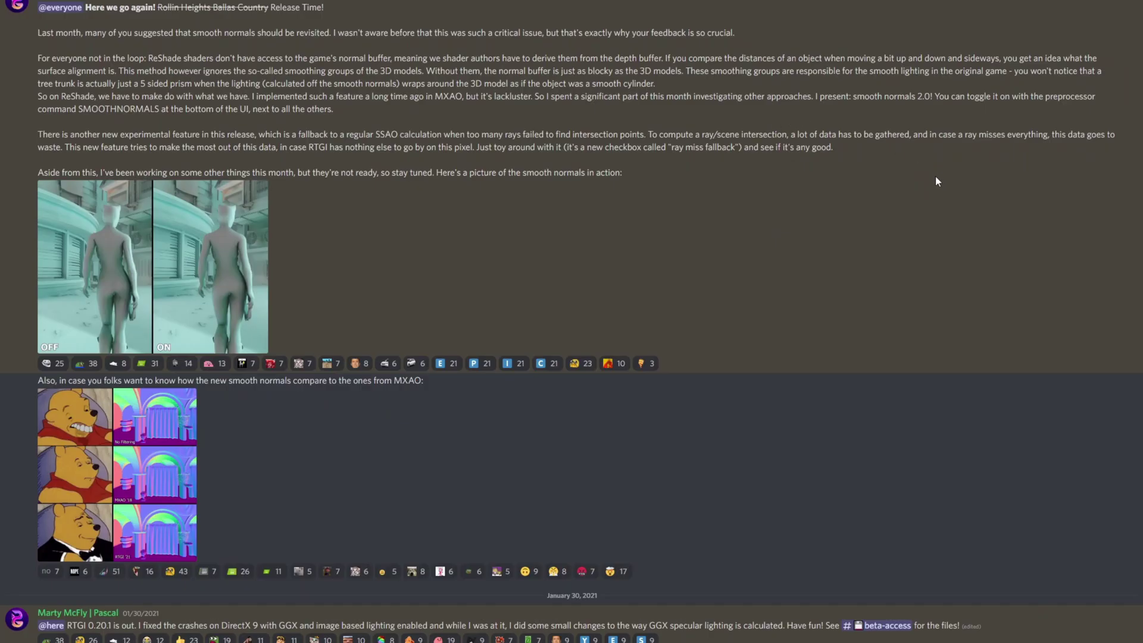
pyautogui.scroll(-20, 936, 181)
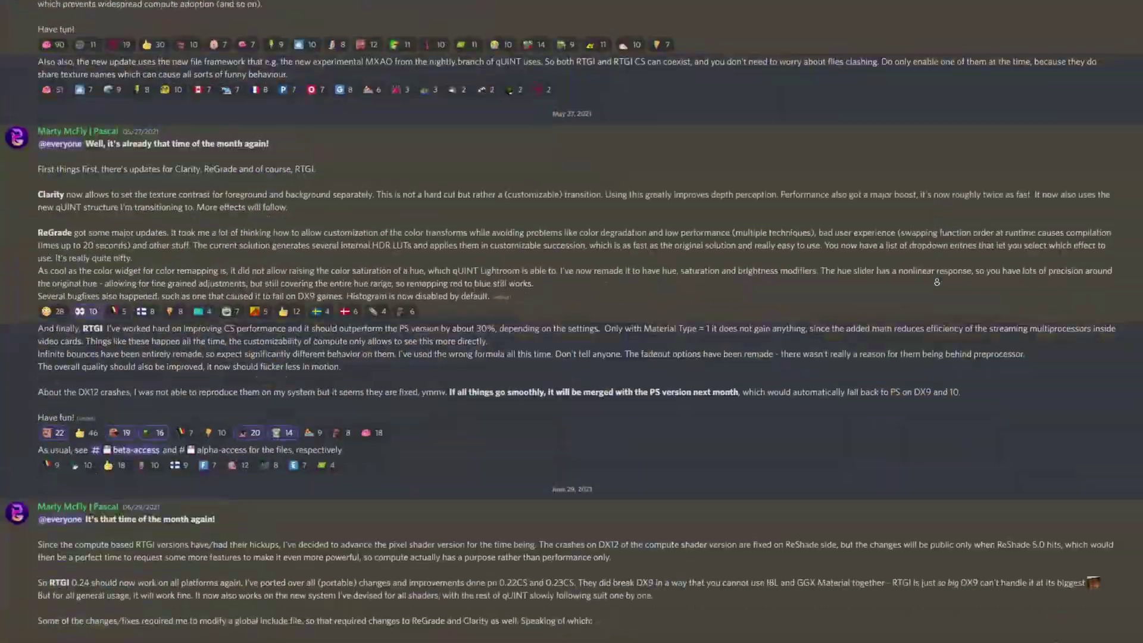
pyautogui.scroll(-20, 936, 282)
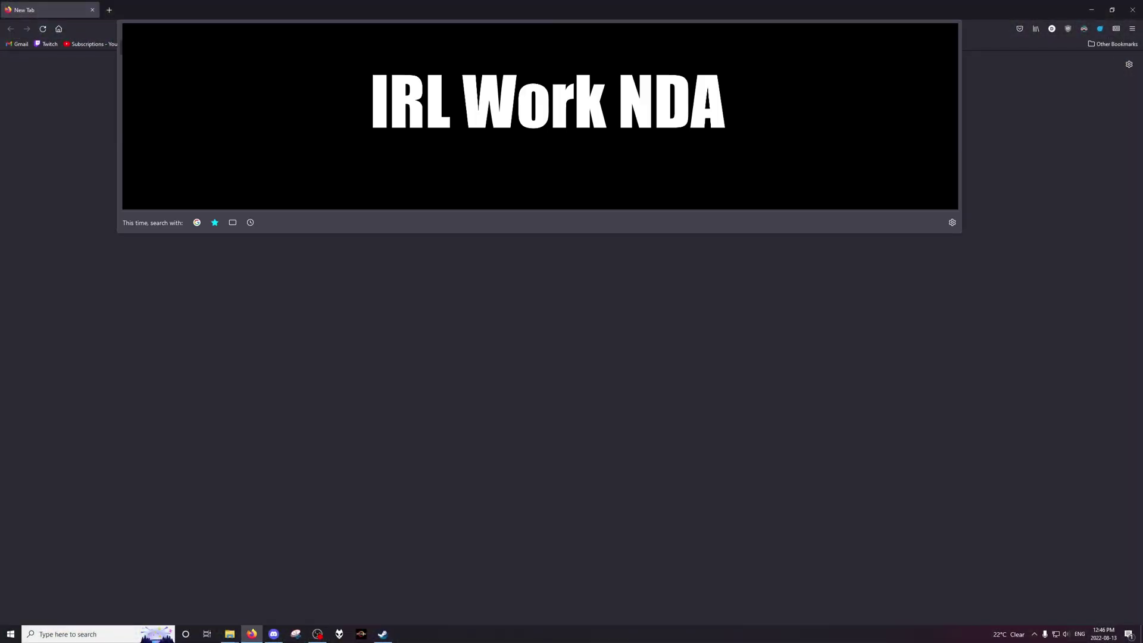
# Step: Open reshade.me and start the downloads of ReShade 5.3.0 and the ReShade 5.3.0 build with full add-on support
pyautogui.press('Return')
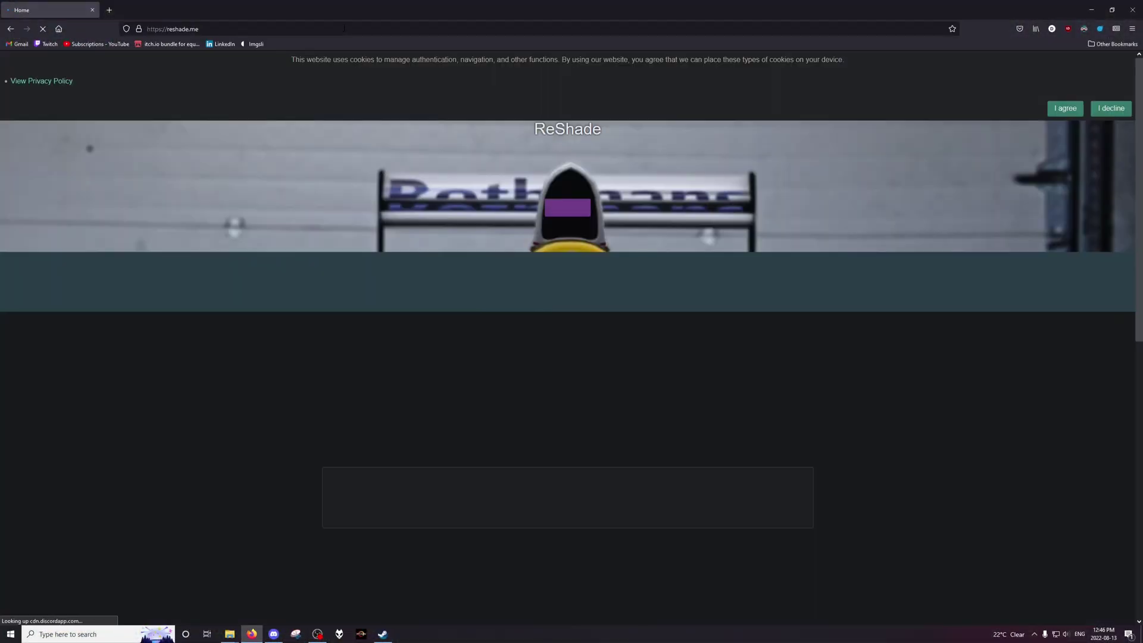
pyautogui.click(576, 207)
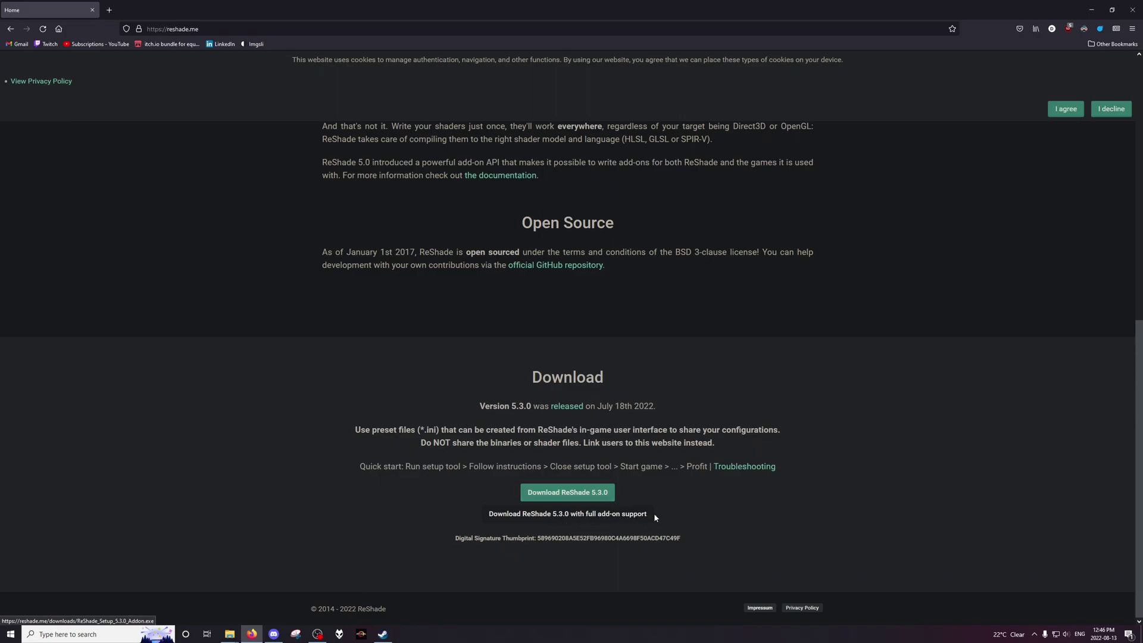
pyautogui.click(598, 495)
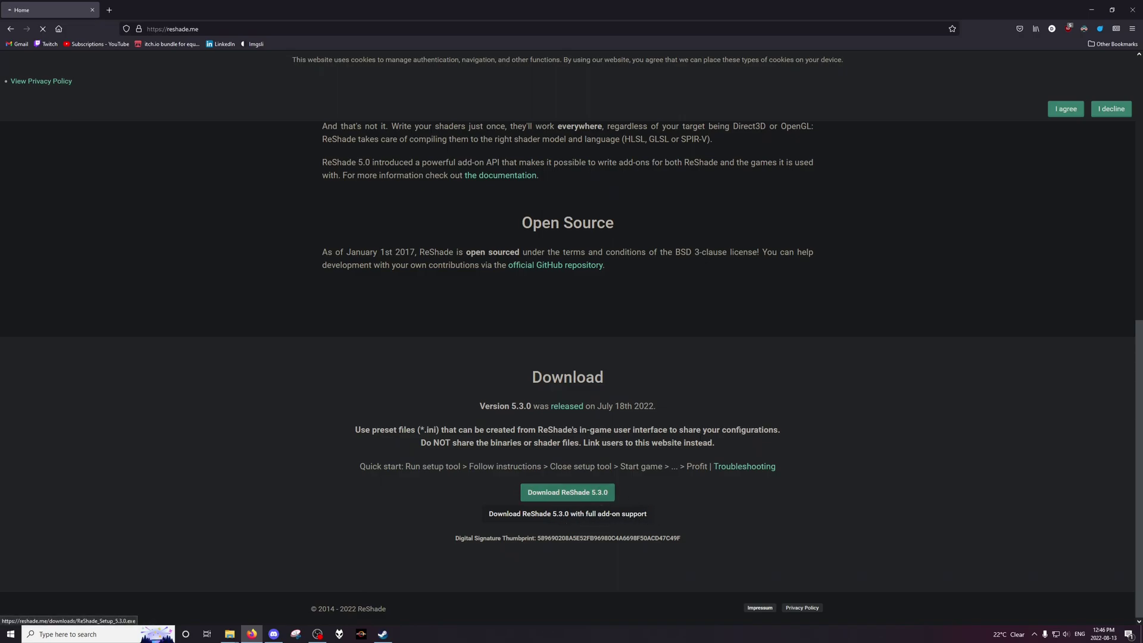
pyautogui.click(642, 518)
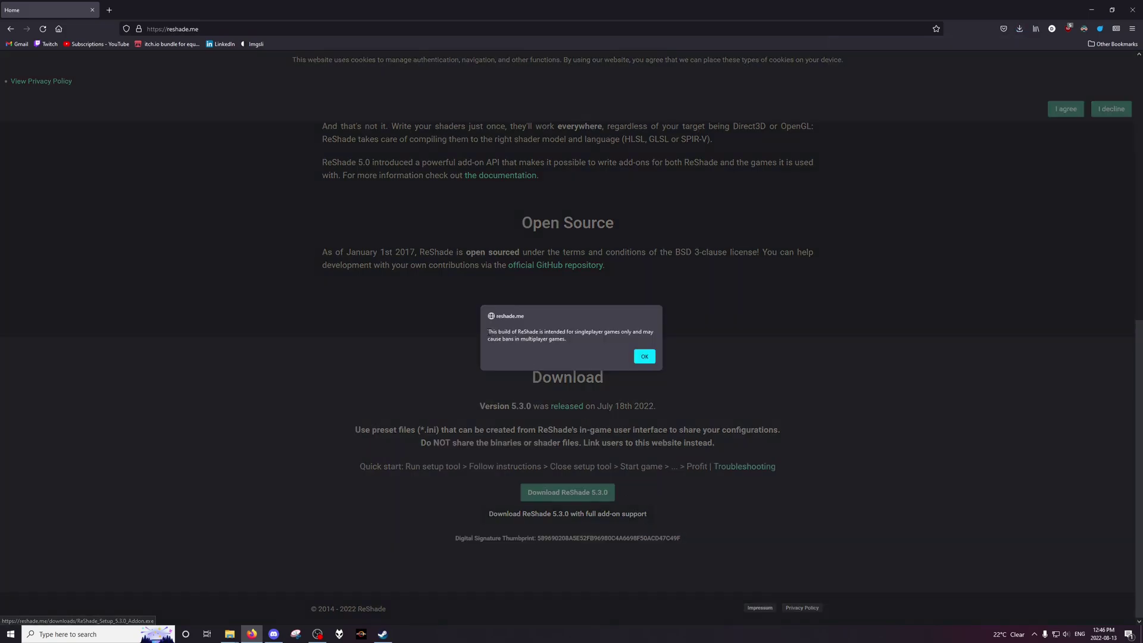
# Step: Read the single-player-only warning for the add-on build and accept it
pyautogui.moveTo(489, 332); pyautogui.dragTo(653, 331)
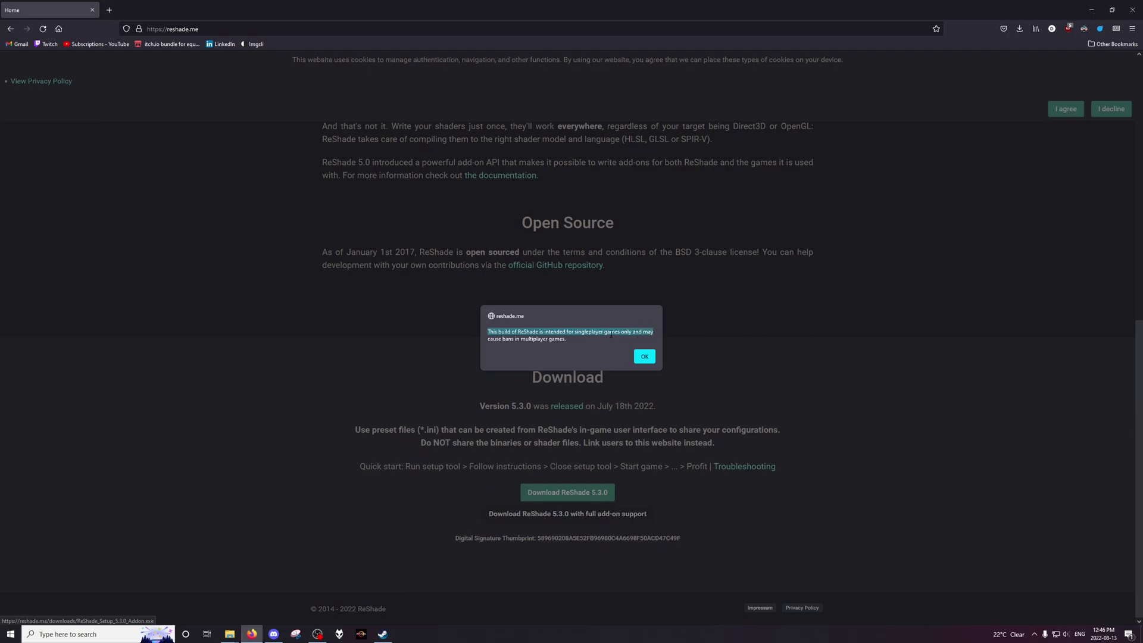
pyautogui.click(499, 339)
pyautogui.moveTo(499, 339); pyautogui.dragTo(589, 339)
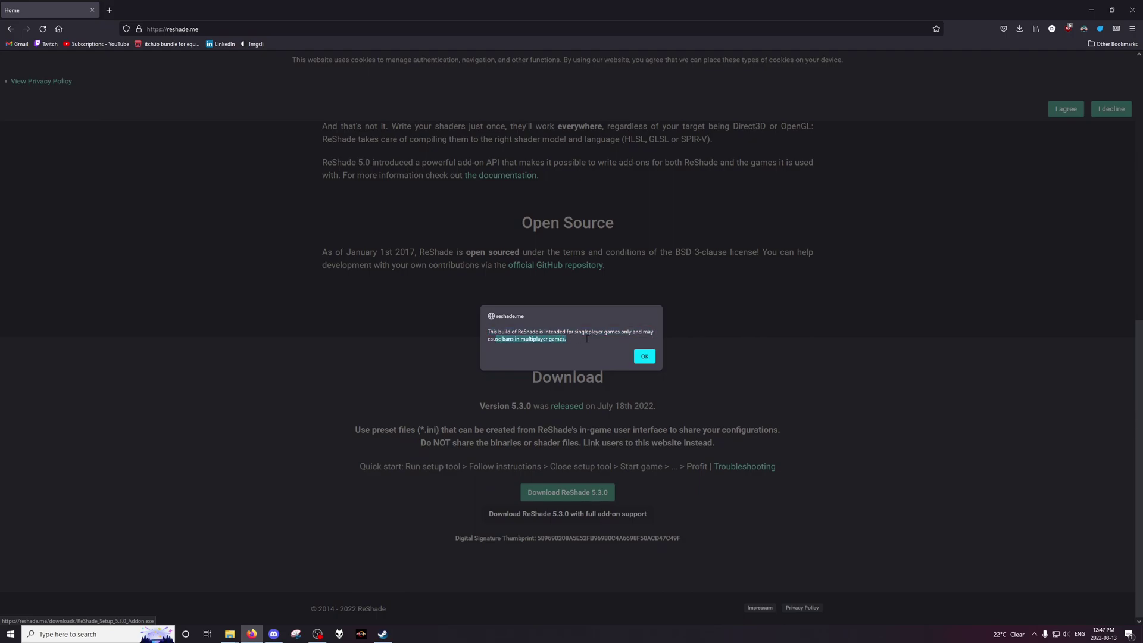
pyautogui.click(585, 338)
pyautogui.moveTo(569, 339)
pyautogui.mouseDown()
pyautogui.moveTo(487, 331)
pyautogui.moveTo(578, 331)
pyautogui.moveTo(568, 340)
pyautogui.mouseUp()
pyautogui.click(534, 331)
pyautogui.click(575, 339)
pyautogui.click(644, 356)
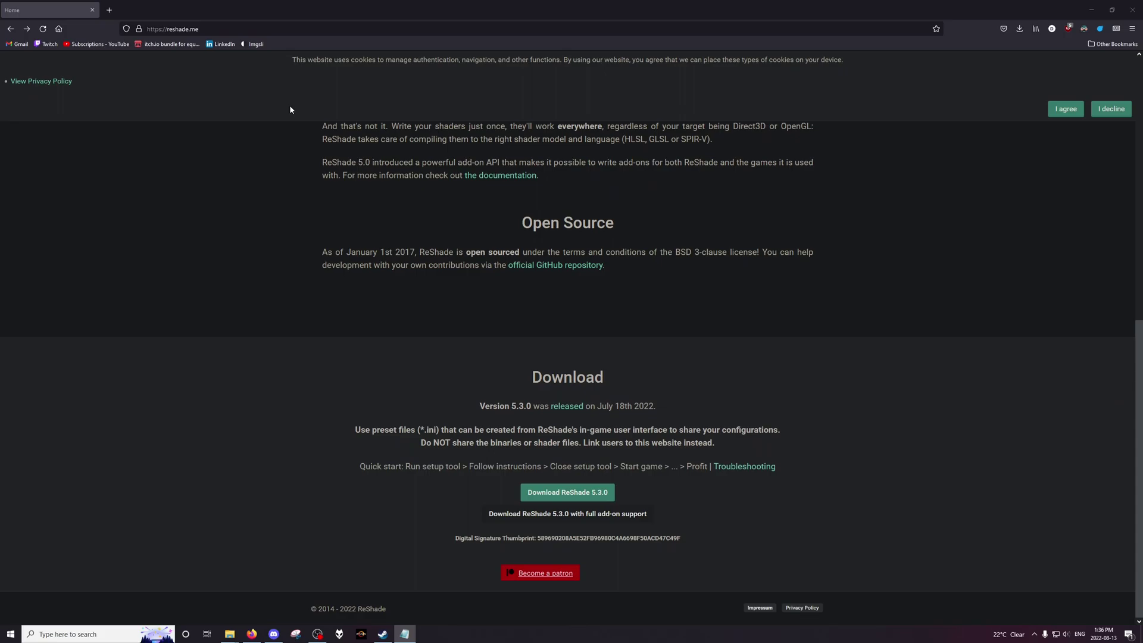
# Step: Go to Patreon and open the membership page of the ReShade Ray Tracing shader (RTGI) creator
pyautogui.click(333, 33)
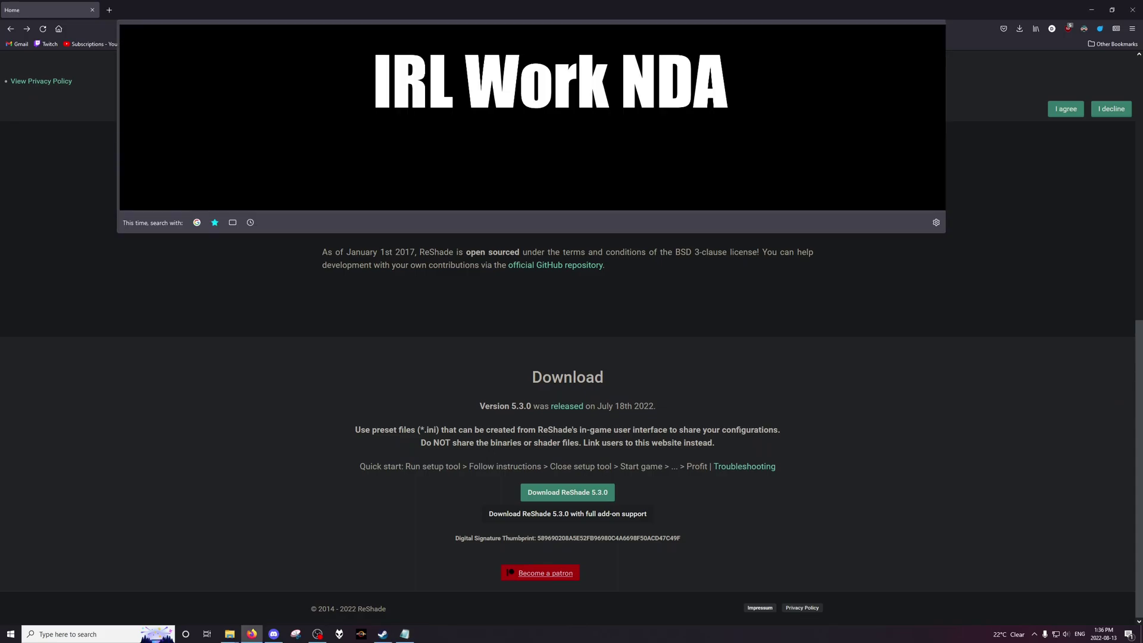
pyautogui.press('Return')
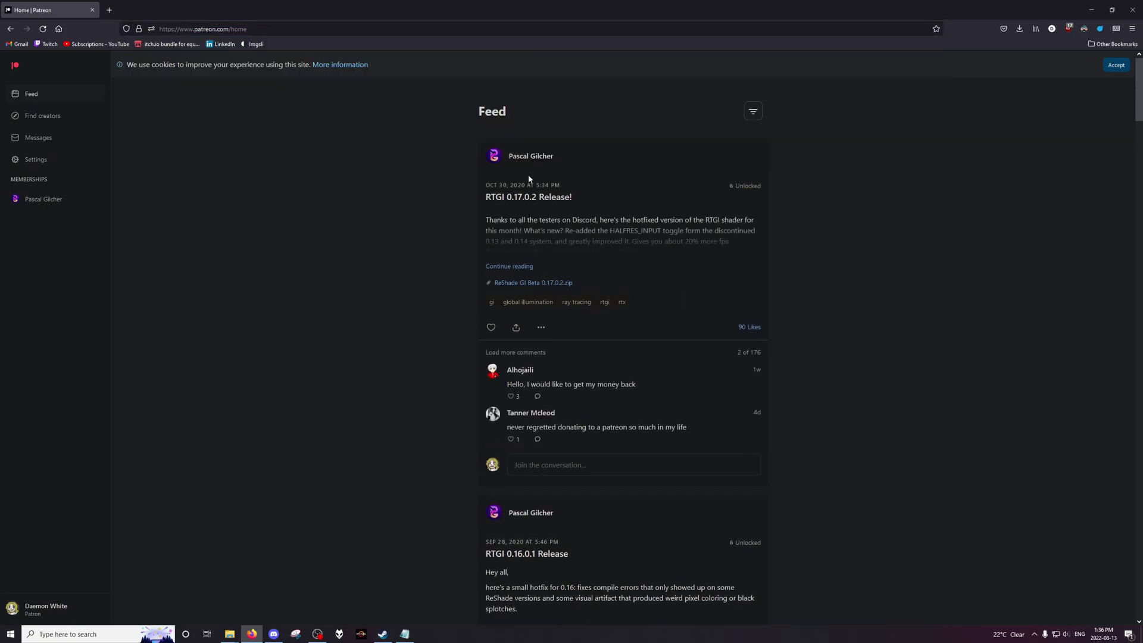
pyautogui.click(510, 160)
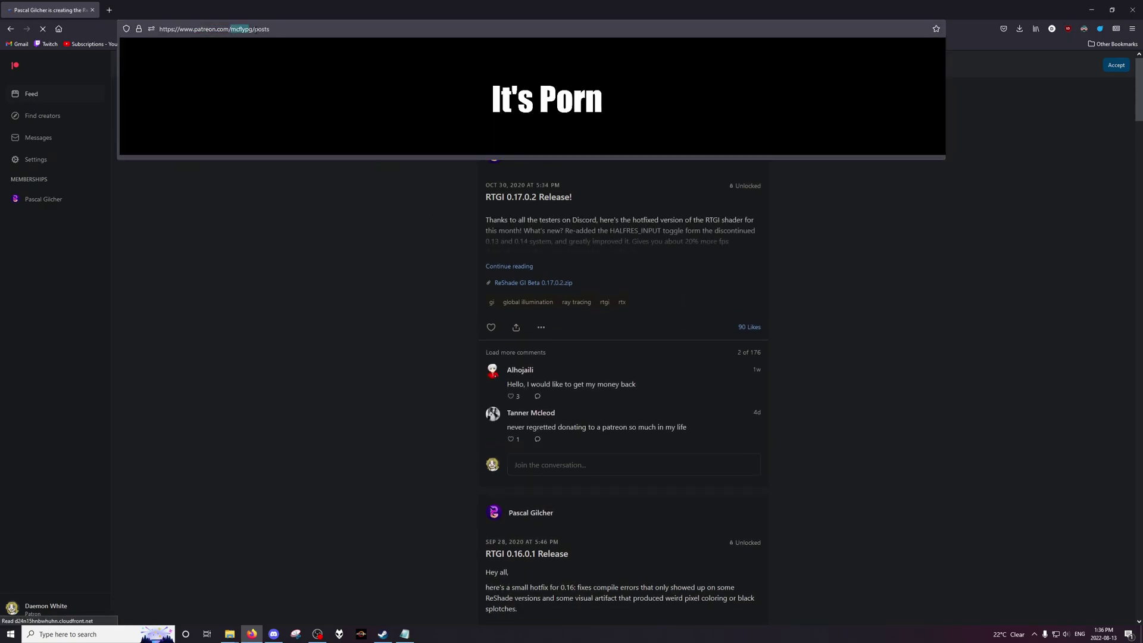
pyautogui.moveTo(439, 387); pyautogui.dragTo(390, 376)
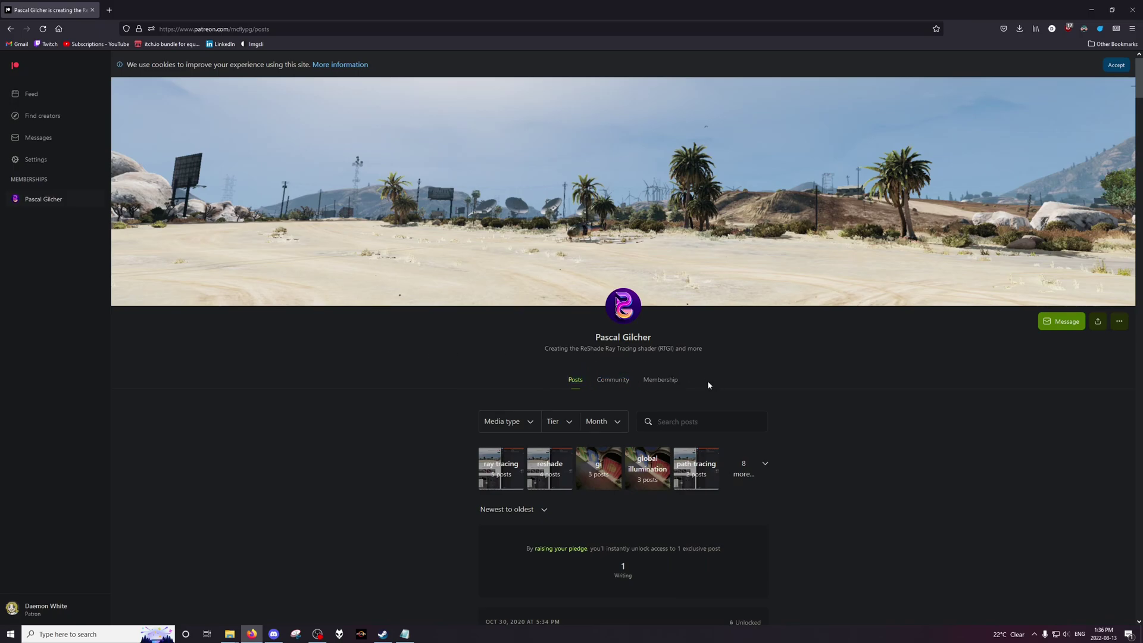
pyautogui.click(660, 379)
# Step: Expand the membership tiers and examine the Coffee, Breakfast (beta) and Book (alpha) tiers, especially the price and RTGI access of the beta tier
pyautogui.middleClick(376, 424)
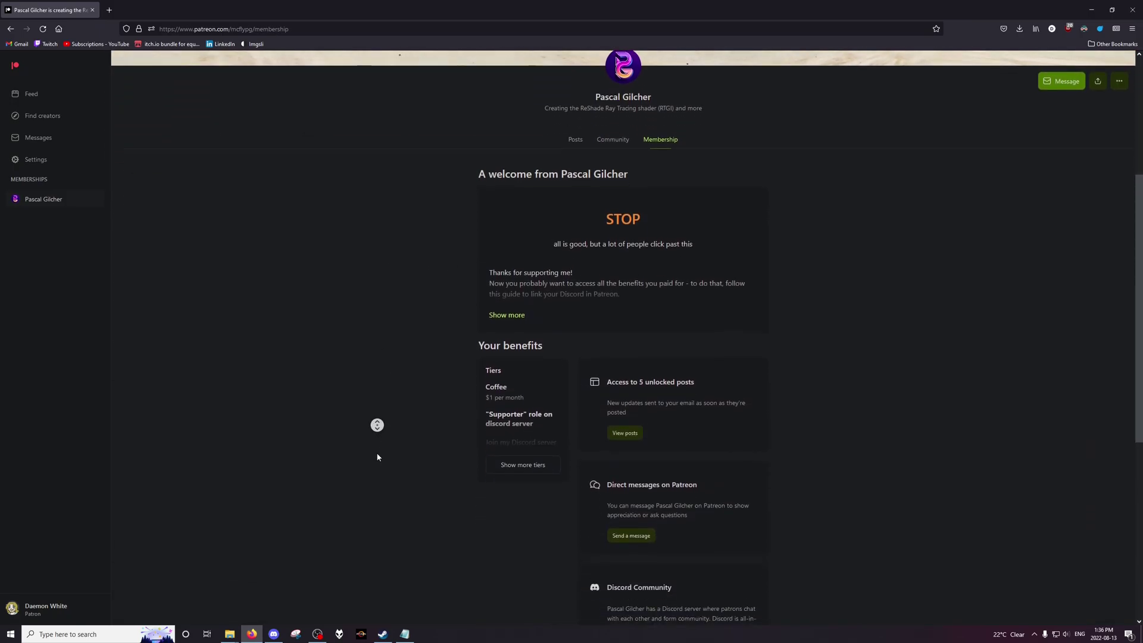
pyautogui.click(381, 452)
pyautogui.click(533, 281)
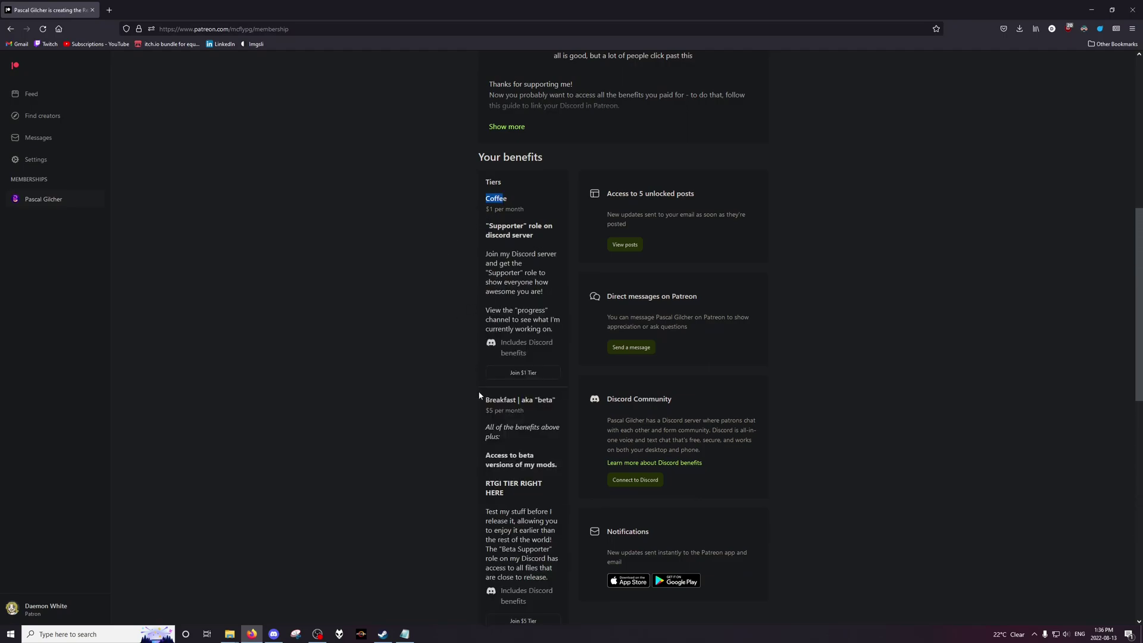
pyautogui.doubleClick(494, 399)
pyautogui.middleClick(462, 401)
pyautogui.click(475, 494)
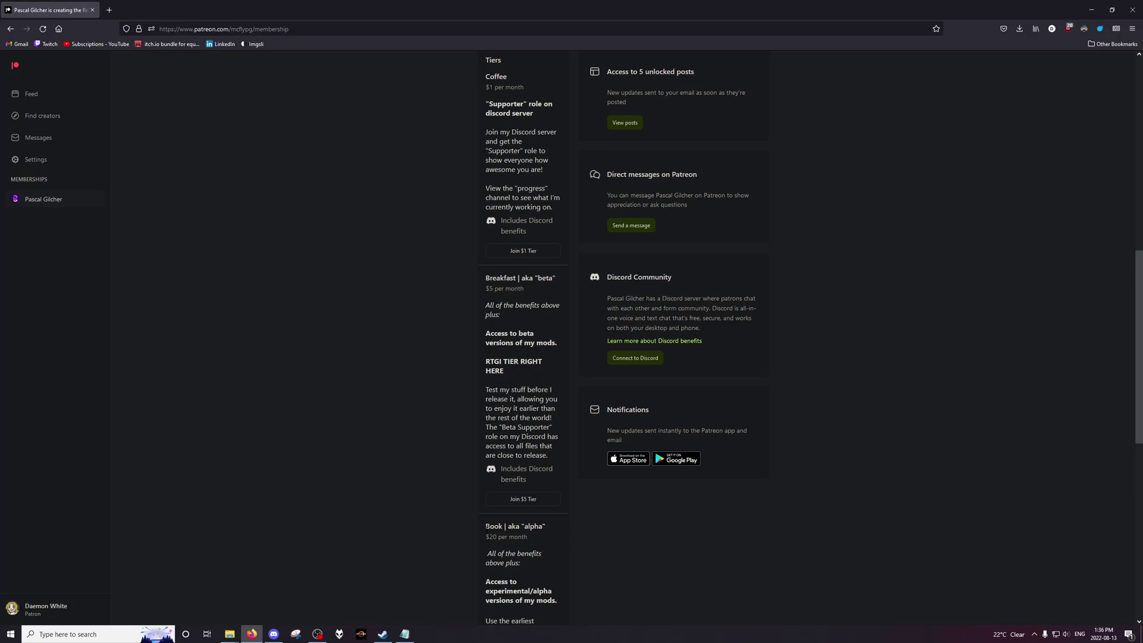
pyautogui.doubleClick(494, 526)
pyautogui.click(565, 540)
pyautogui.moveTo(486, 289); pyautogui.dragTo(525, 291)
pyautogui.moveTo(486, 278); pyautogui.dragTo(549, 278)
pyautogui.moveTo(485, 361); pyautogui.dragTo(510, 371)
pyautogui.click(523, 377)
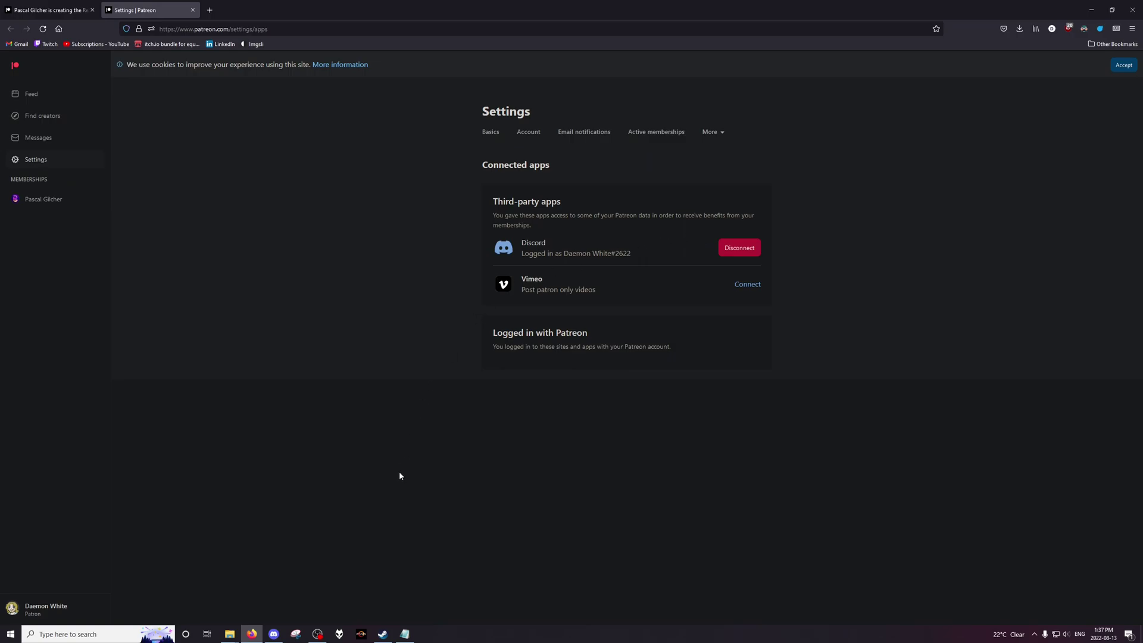
# Step: Switch to Discord, check Patreon's entry among the authorized apps, and open the beta-access channel of the PGHub server
pyautogui.click(273, 634)
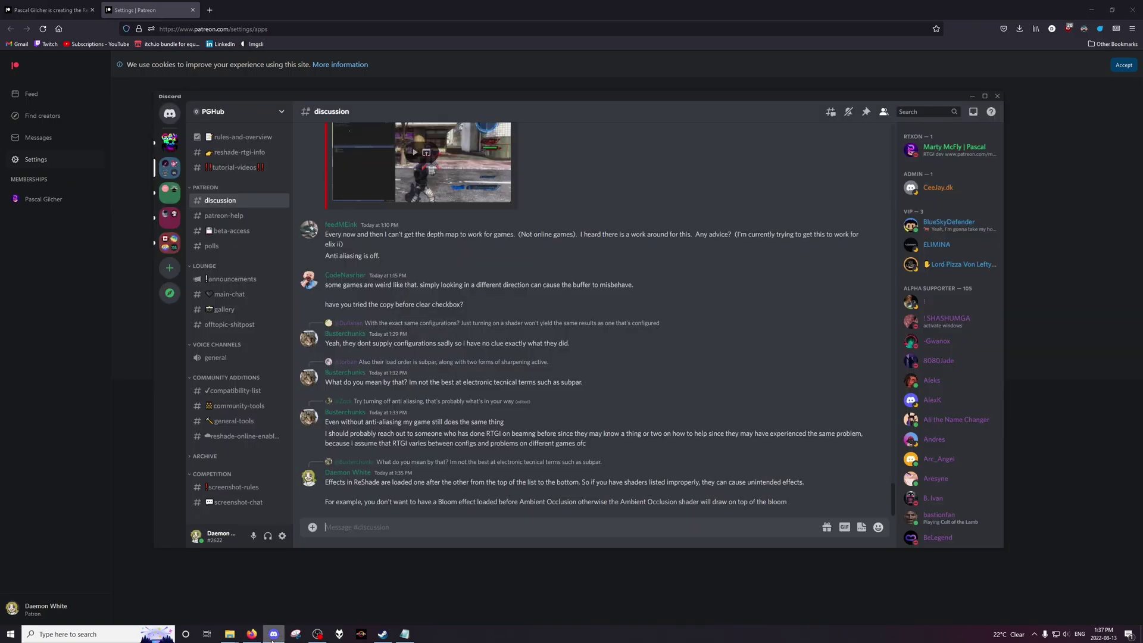
pyautogui.click(284, 537)
pyautogui.click(408, 190)
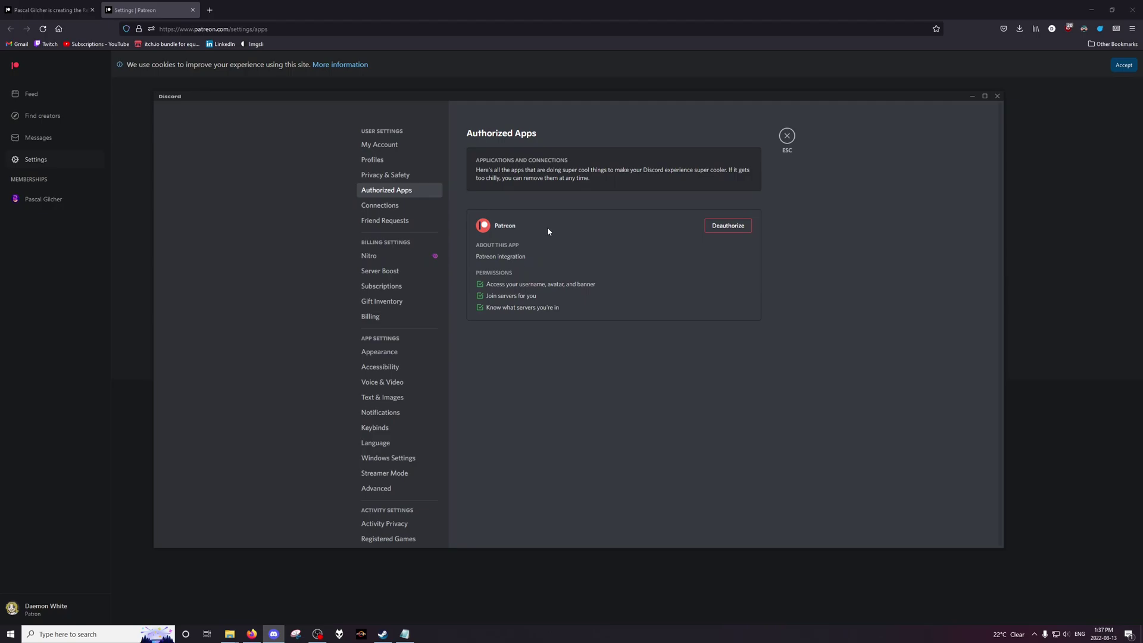
pyautogui.click(787, 136)
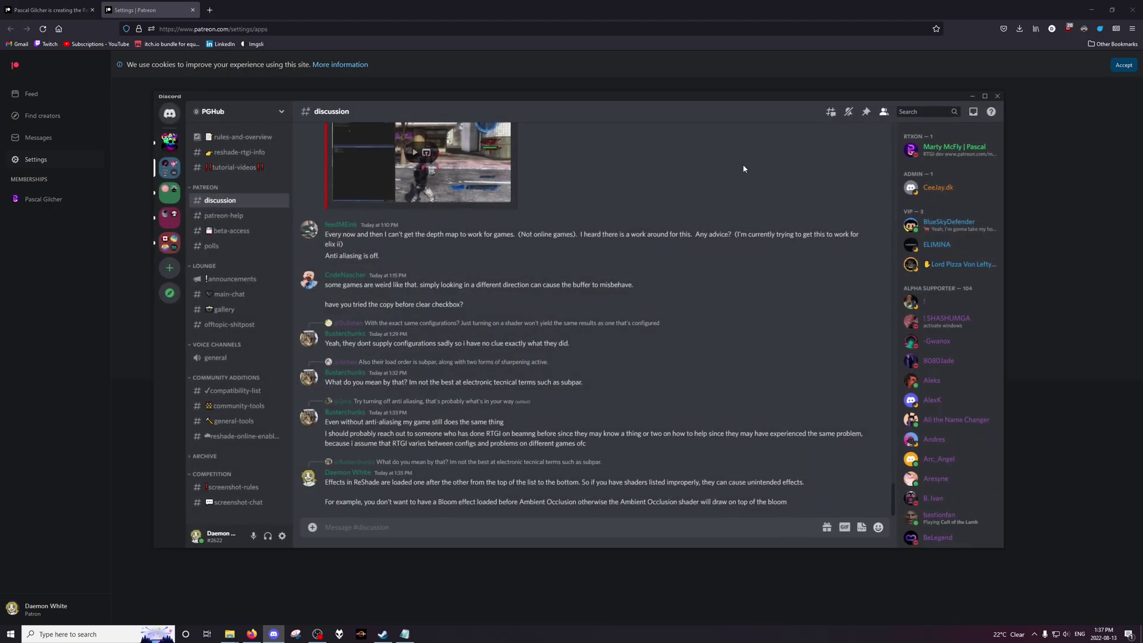
pyautogui.click(250, 236)
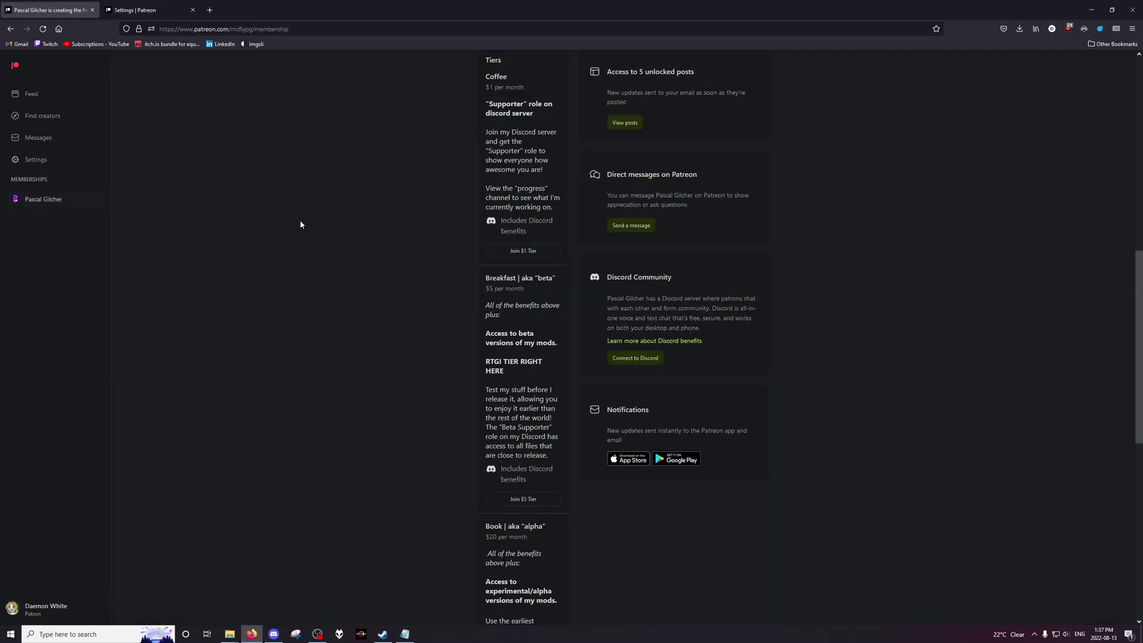
# Step: Return to the creator's Patreon page in the browser and check the date of the newest RTGI release post
pyautogui.scroll(6, 412, 308)
pyautogui.click(582, 187)
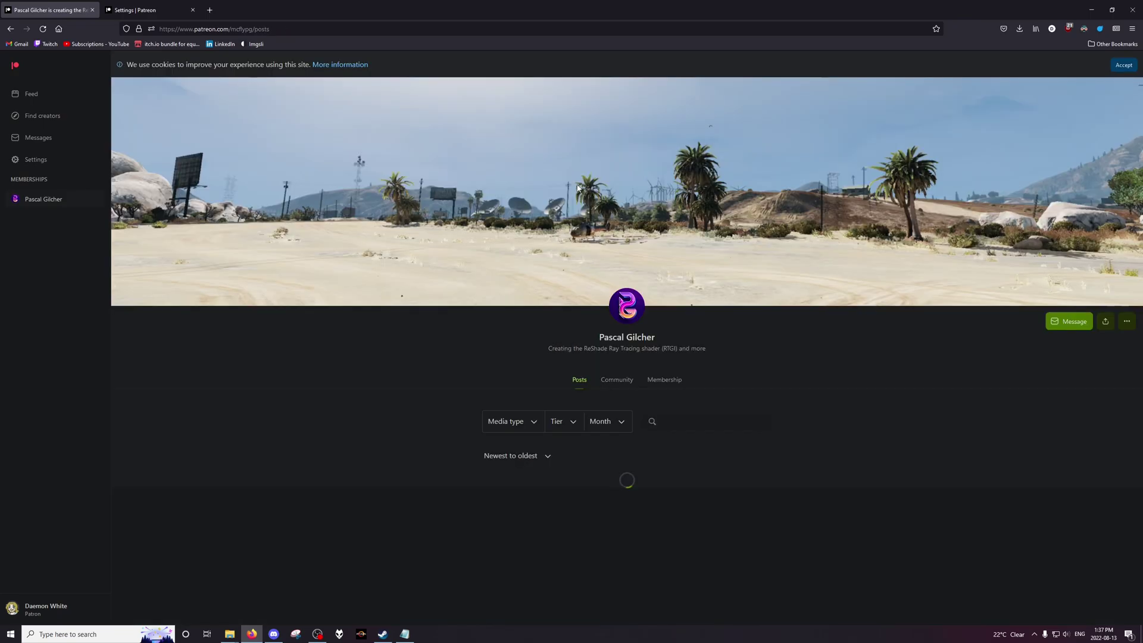
pyautogui.scroll(-6, 442, 456)
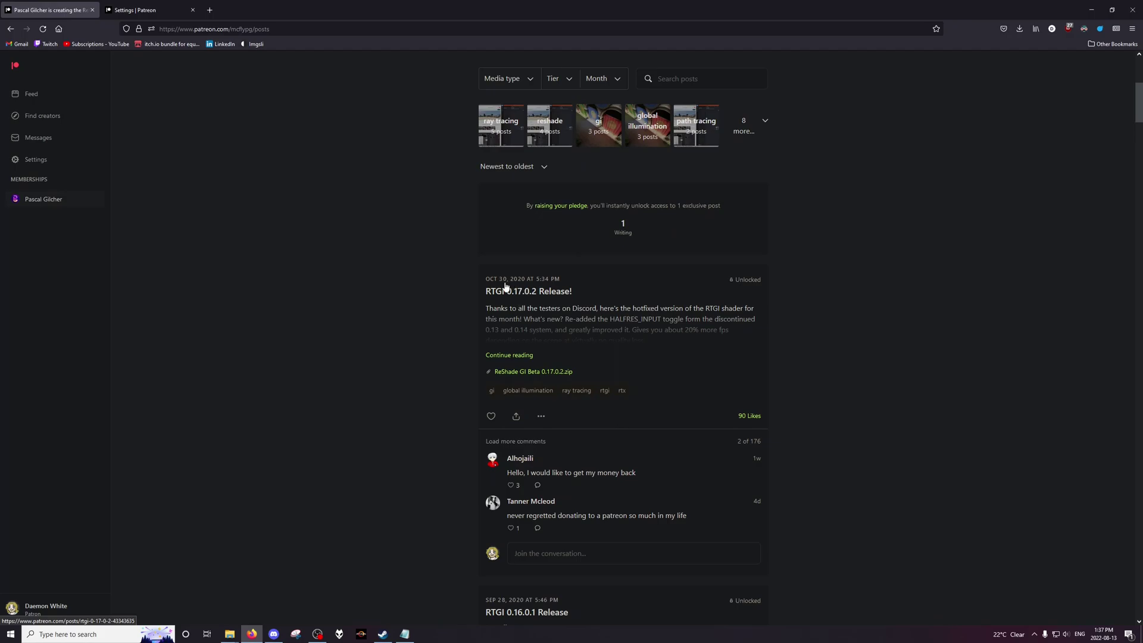
pyautogui.moveTo(501, 285); pyautogui.dragTo(525, 281)
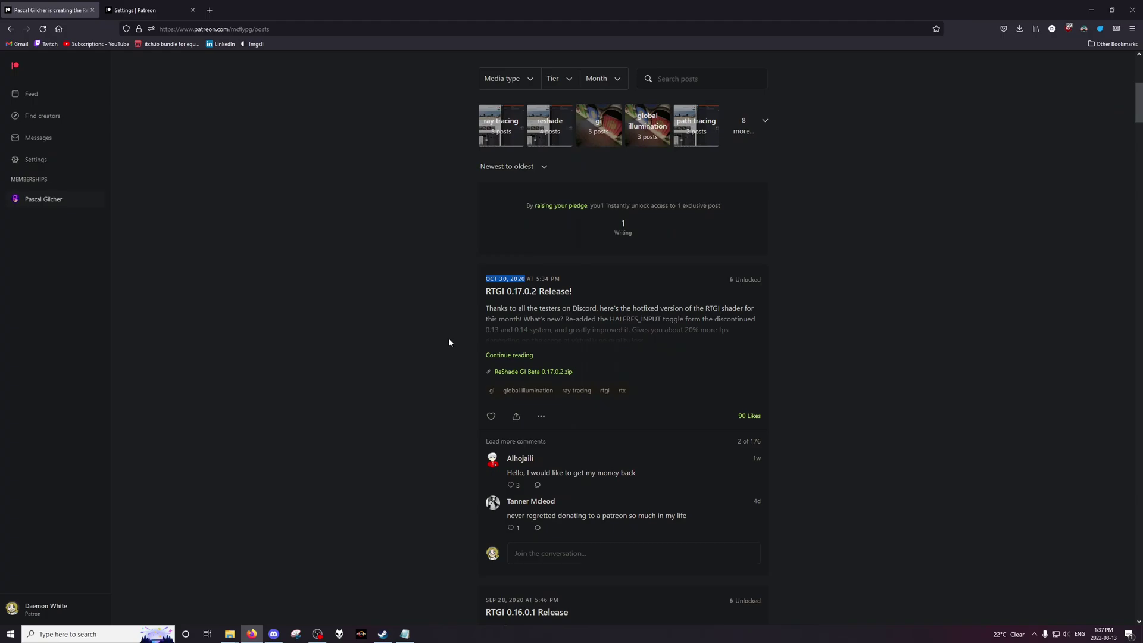
# Step: Switch back to Discord and compare the date of the newest beta-access upload with today's date
pyautogui.click(273, 633)
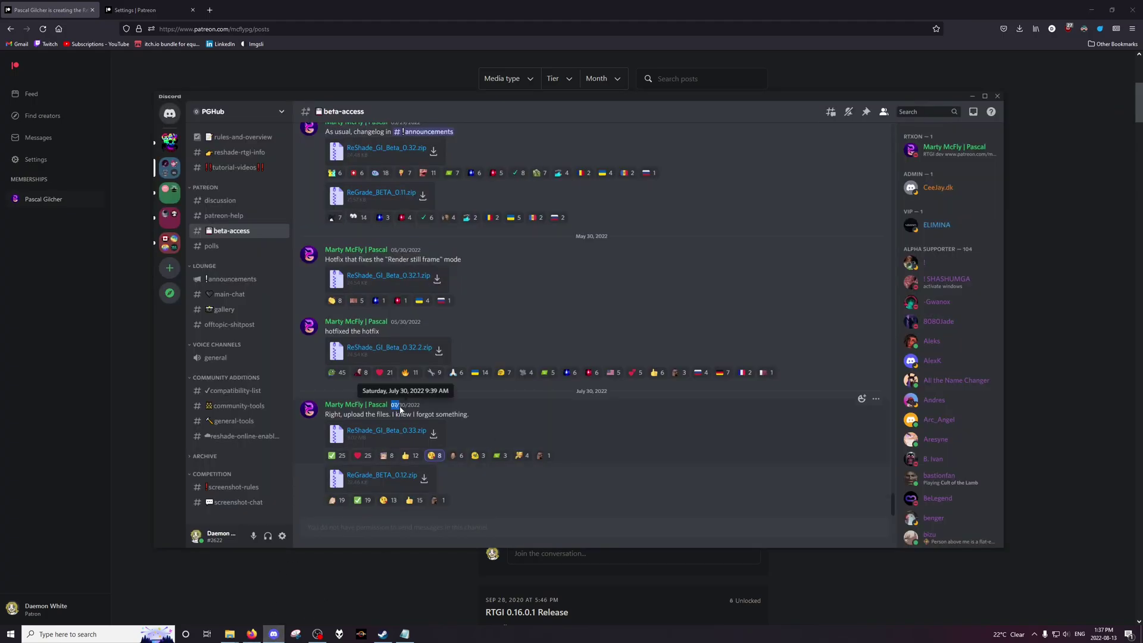
pyautogui.moveTo(391, 406); pyautogui.dragTo(422, 411)
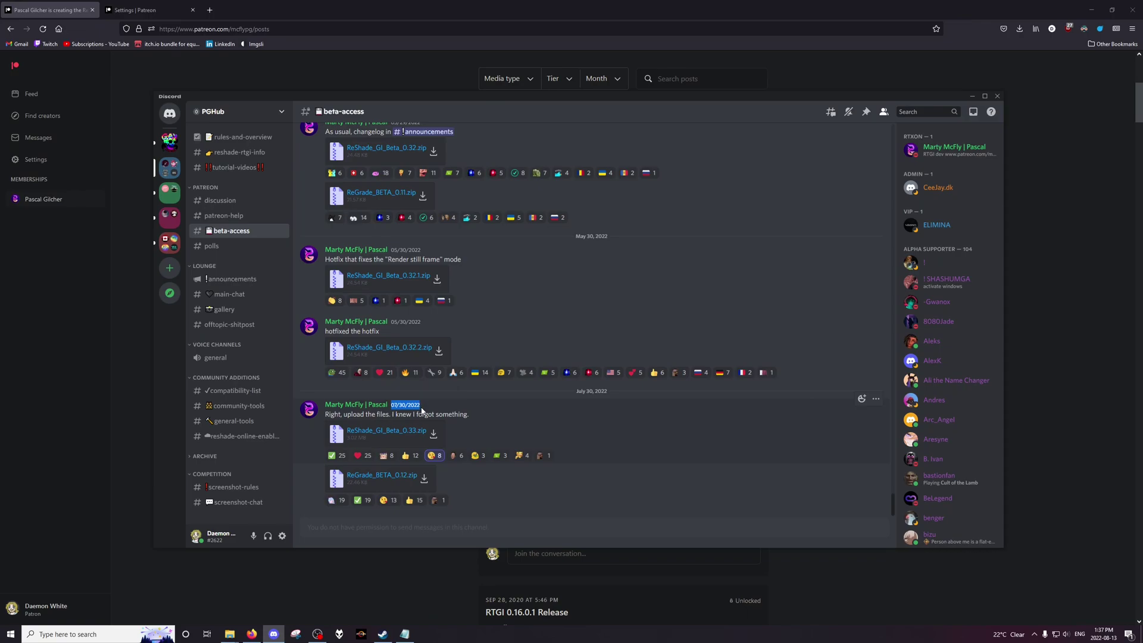
pyautogui.click(1103, 633)
pyautogui.press('Escape')
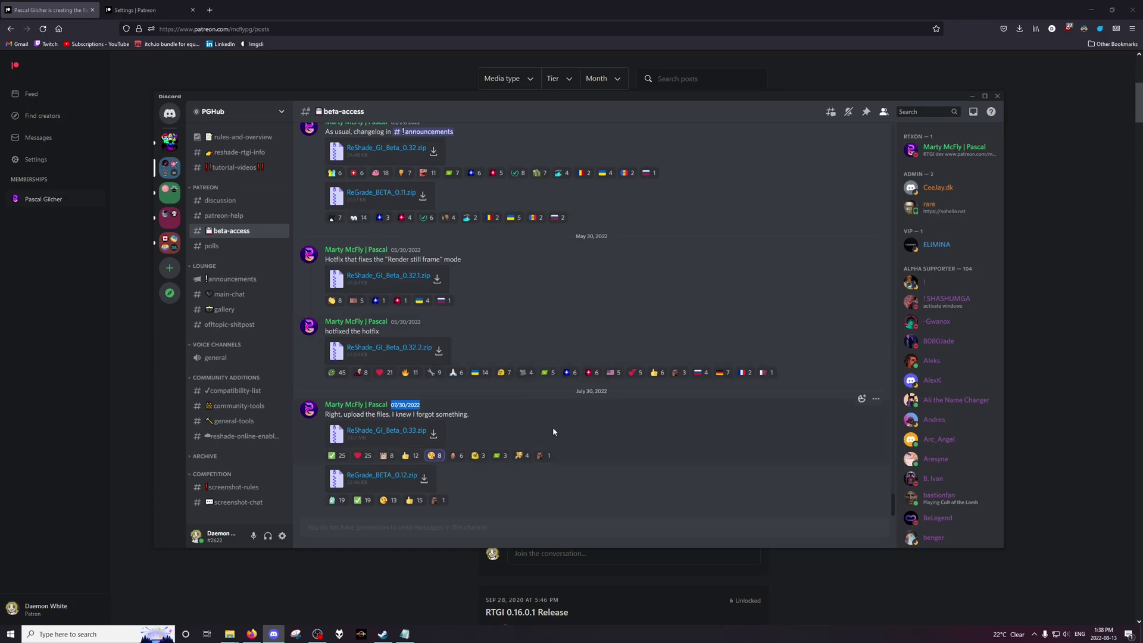
pyautogui.click(598, 475)
# Step: Download ReShade_GI_Beta_0.33.zip and ReGrade_BETA_0.12.zip from the July 30, 2022 beta-access post, accepting the download warnings
pyautogui.click(434, 434)
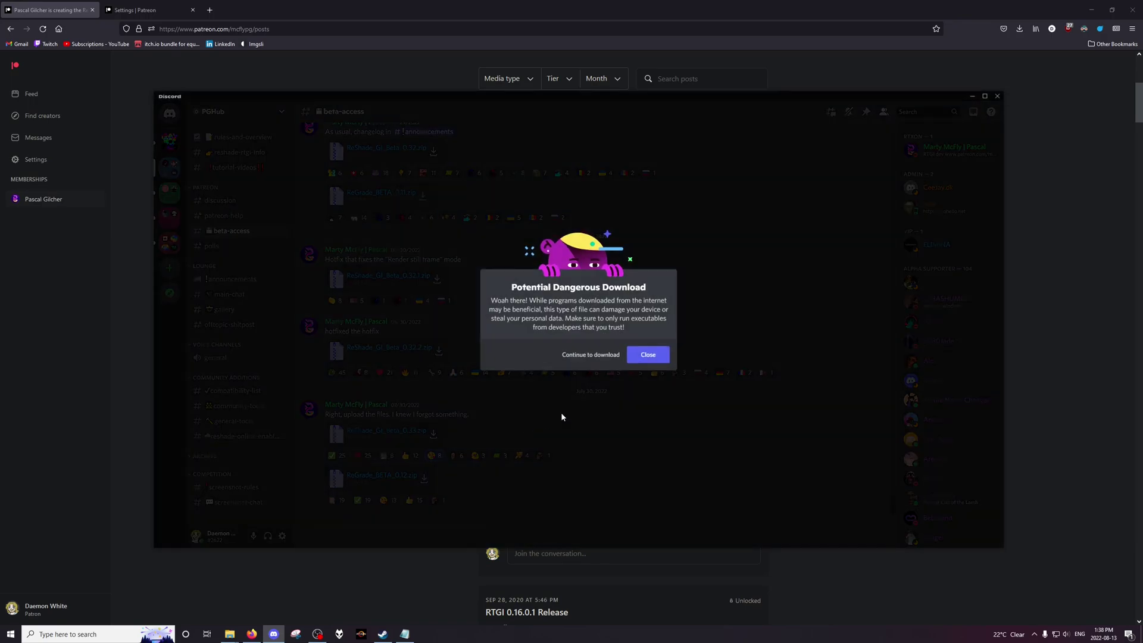
pyautogui.click(588, 355)
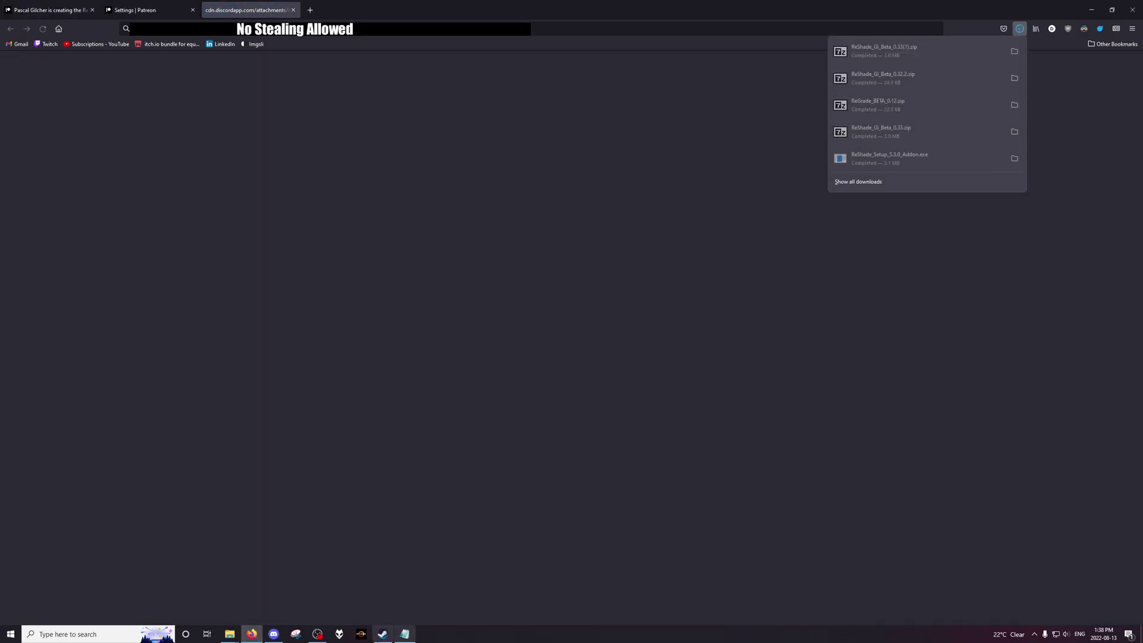
pyautogui.hotkey('alt', 'Tab')
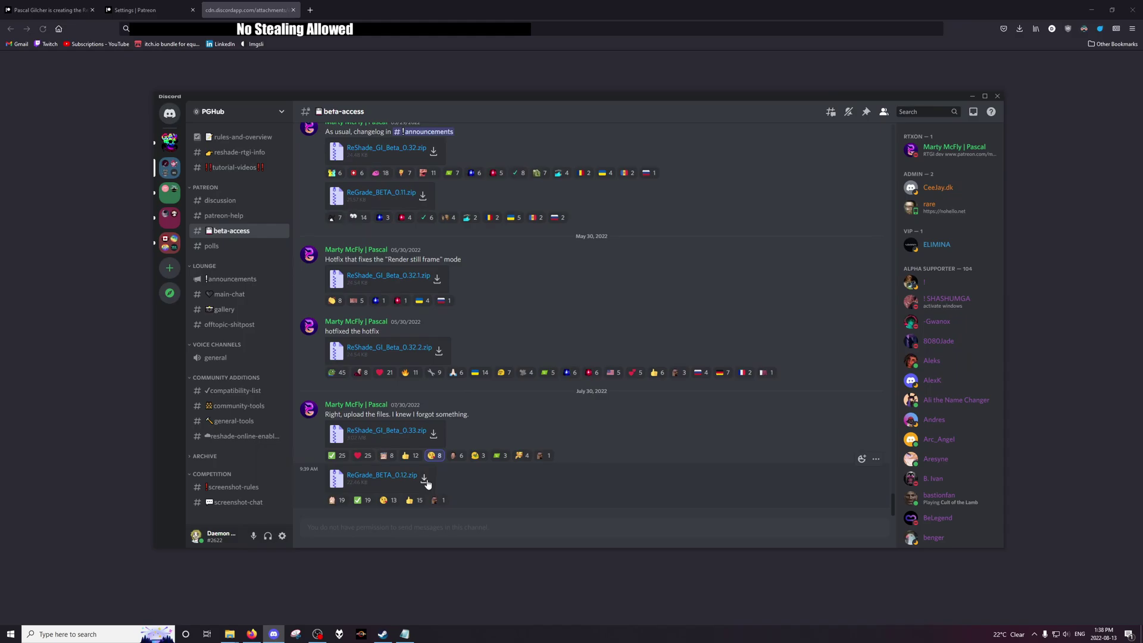
pyautogui.click(424, 478)
pyautogui.click(602, 359)
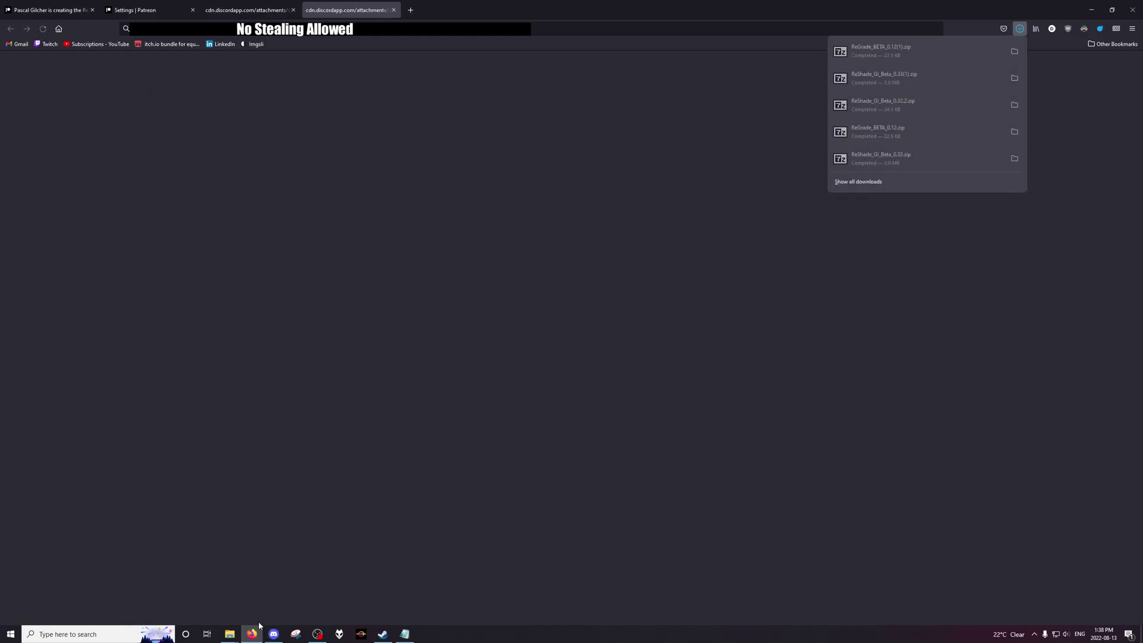
# Step: Download the hotfix ReShade_GI_Beta_0.32.2.zip from the May 30, 2022 beta-access post and return to the Discord channel
pyautogui.click(273, 634)
pyautogui.scroll(1, 532, 435)
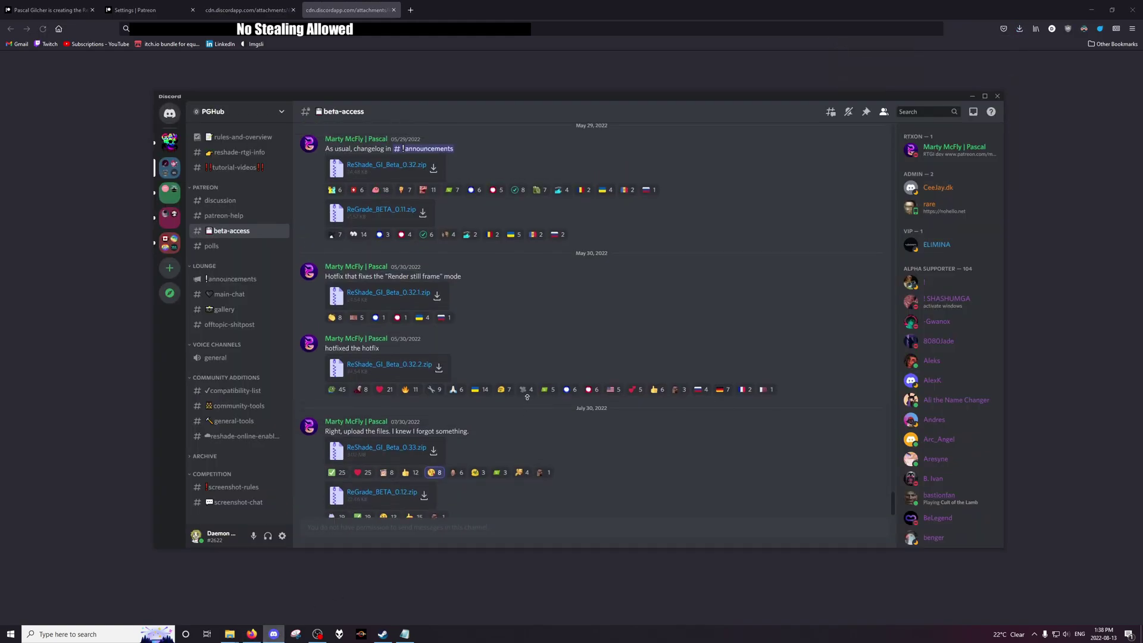
pyautogui.click(440, 396)
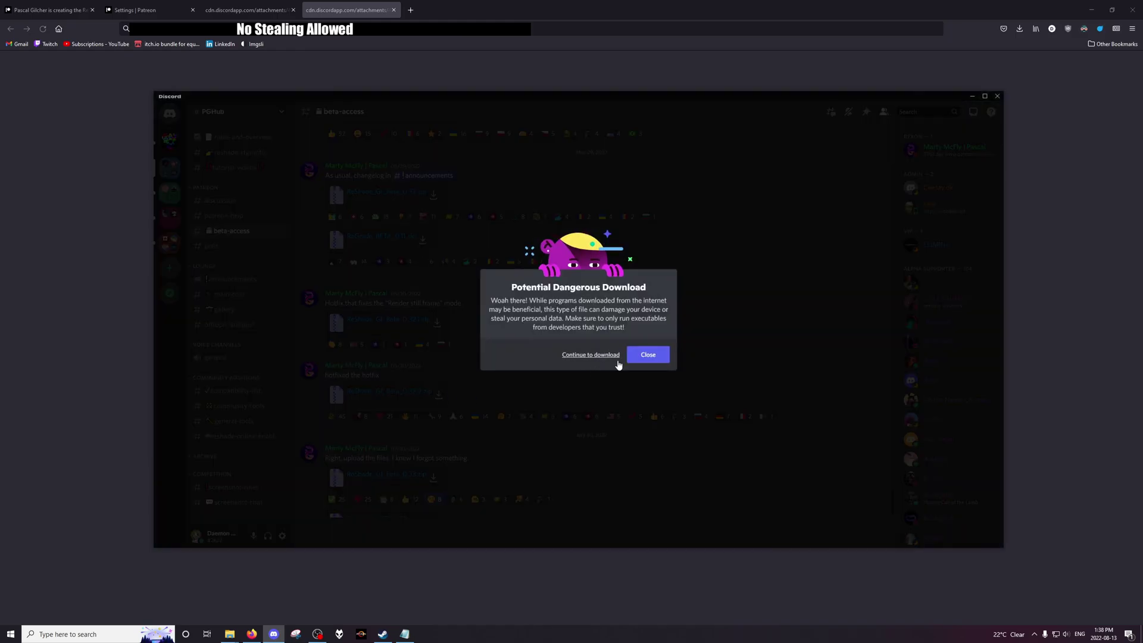
pyautogui.click(603, 357)
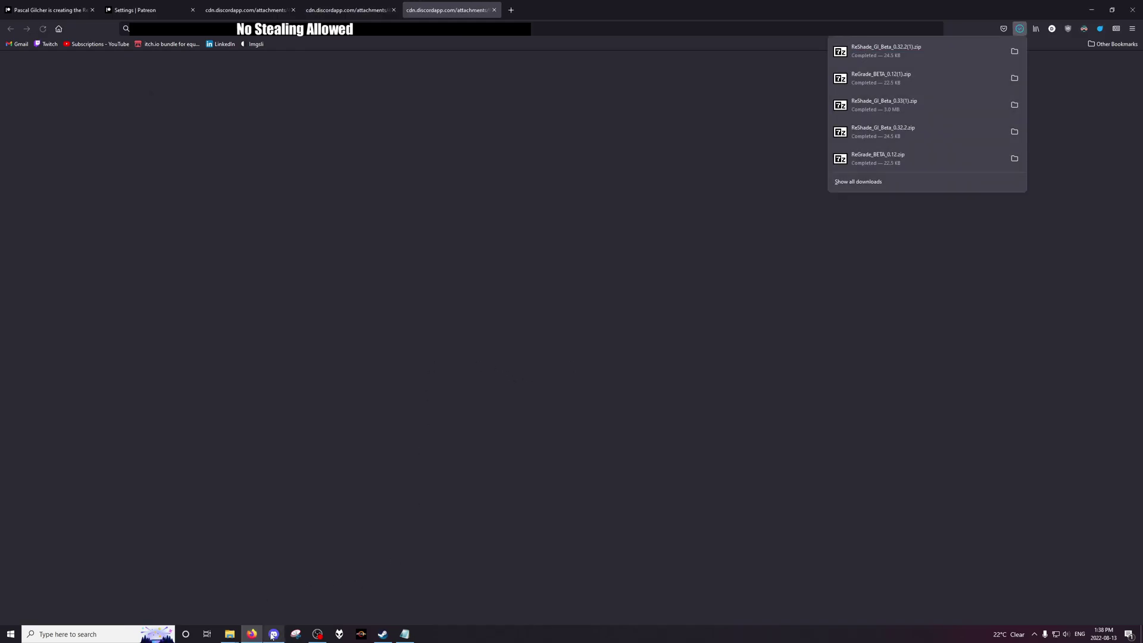
pyautogui.click(229, 634)
pyautogui.click(274, 633)
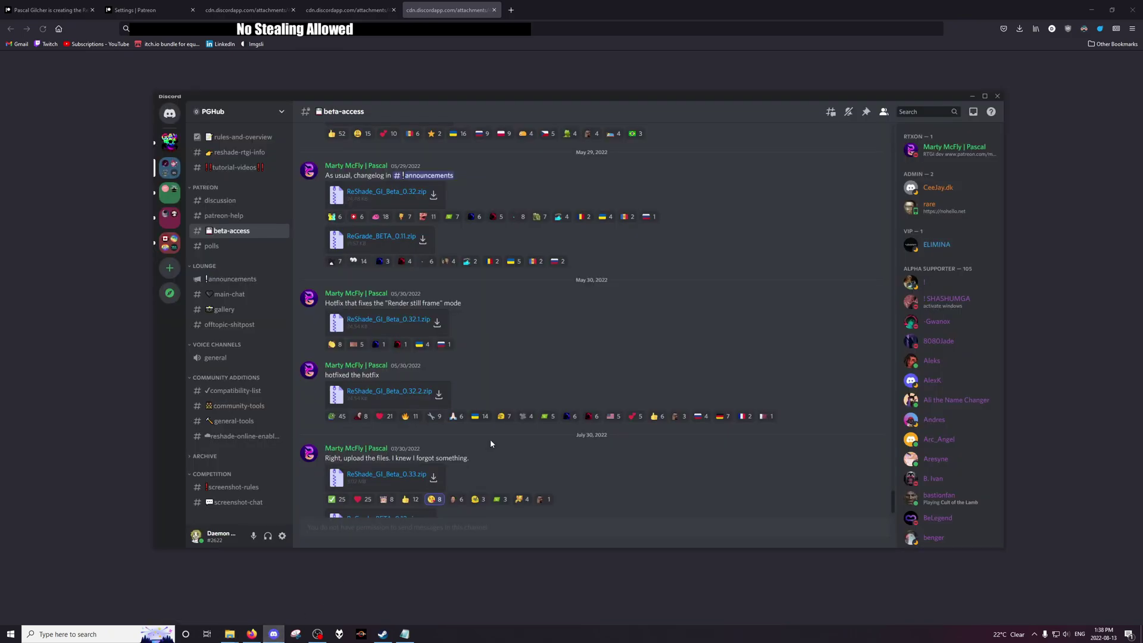
# Step: Look through the older beta-access uploads back to January 2022 and return to the newest post
pyautogui.scroll(-1, 511, 483)
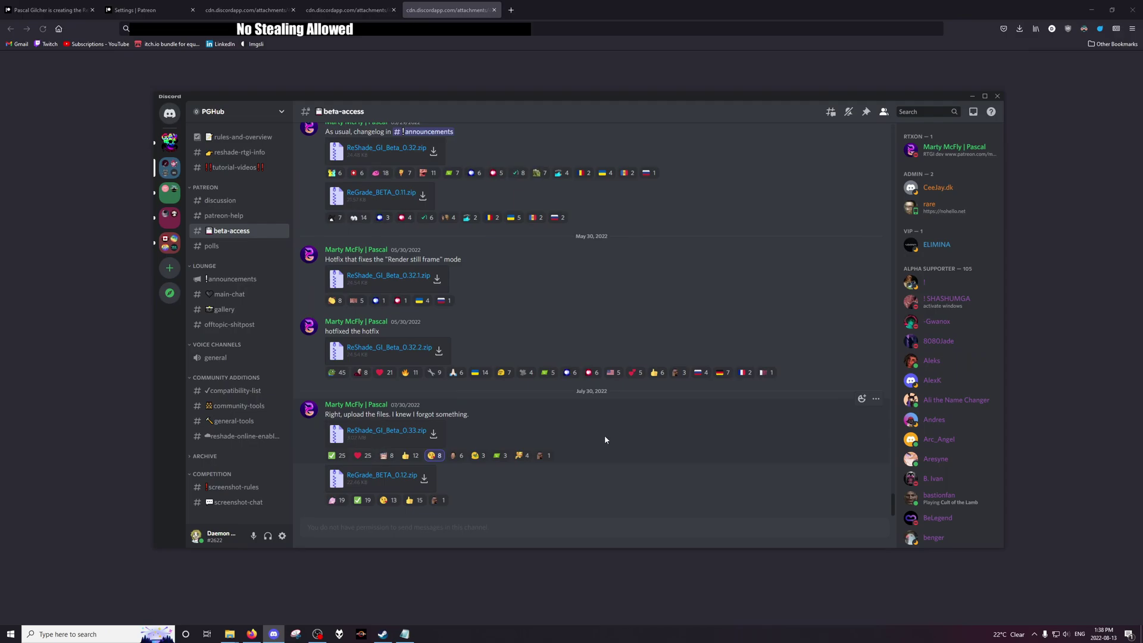
pyautogui.scroll(1, 594, 411)
pyautogui.scroll(5, 594, 411)
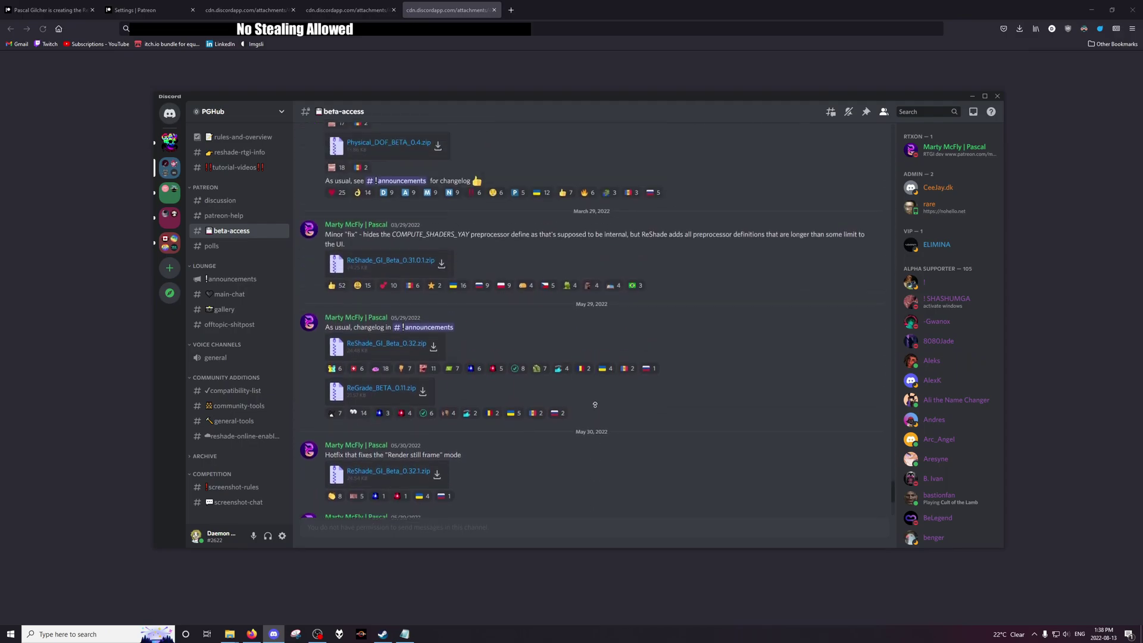
pyautogui.scroll(5, 595, 405)
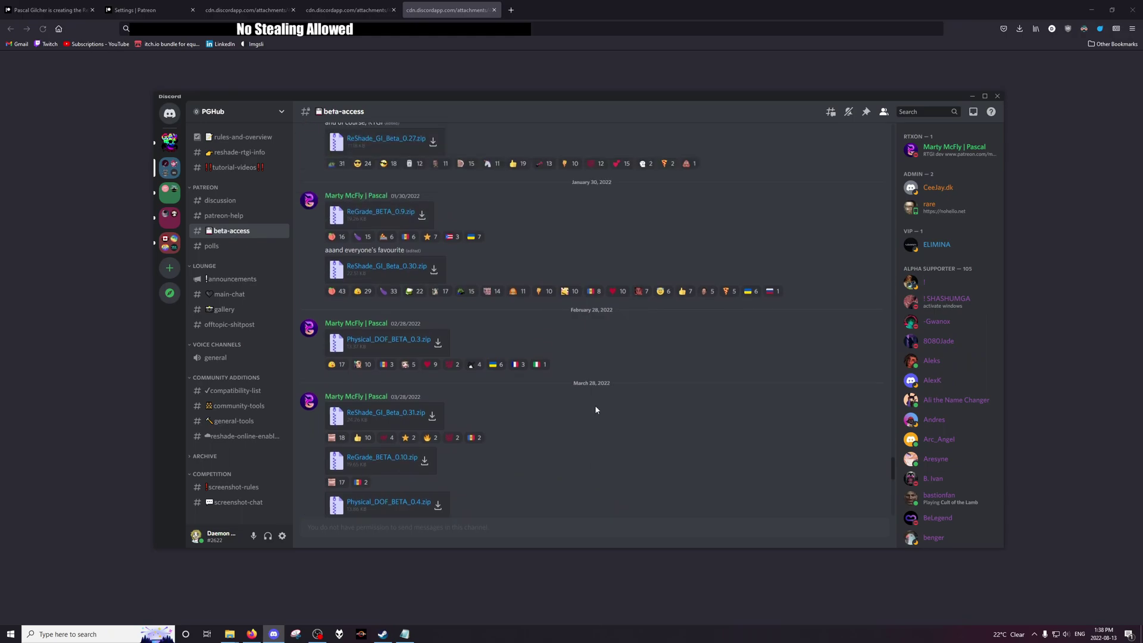
pyautogui.scroll(1, 594, 405)
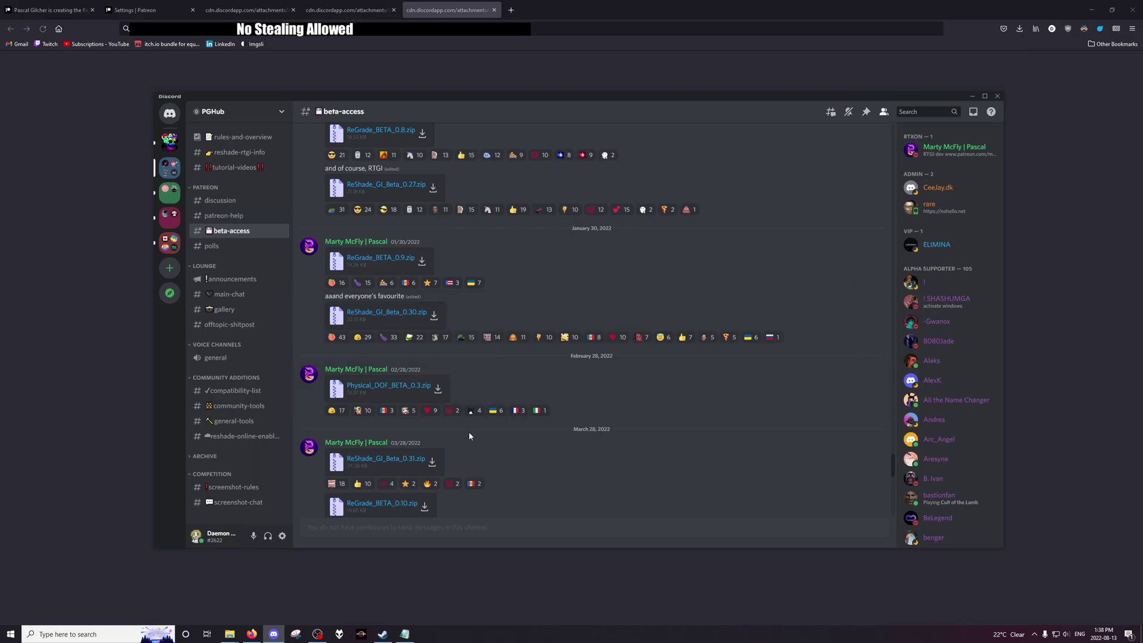
pyautogui.scroll(-3, 528, 377)
pyautogui.scroll(3, 527, 378)
pyautogui.scroll(-10, 582, 319)
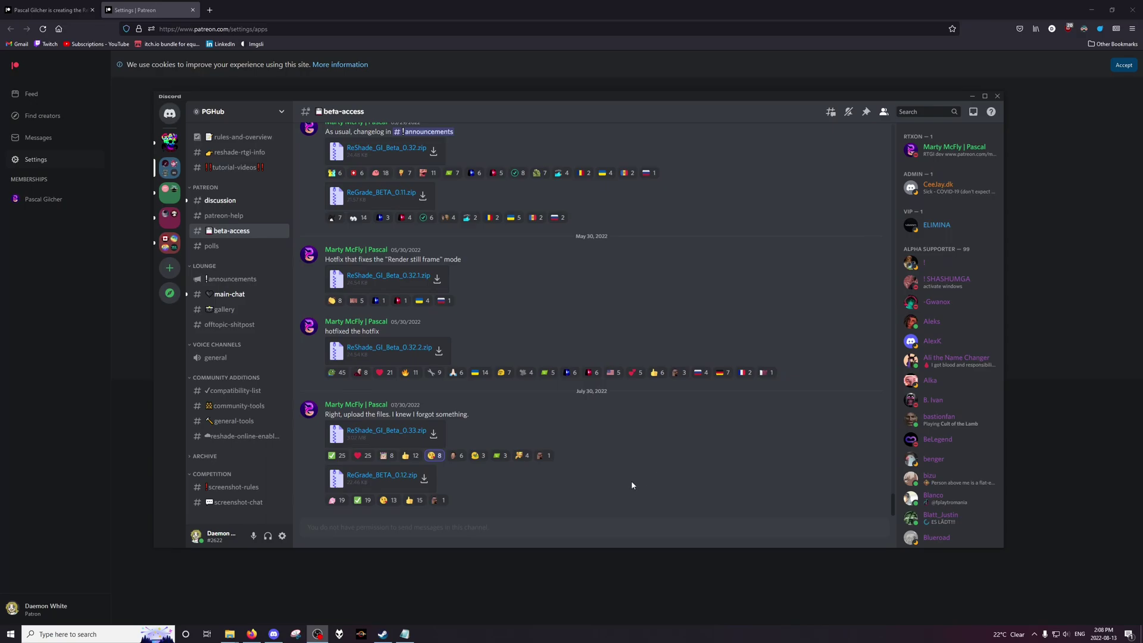
# Step: Open the motion-vectors gist linked in the July 30, 2022 announcement and download qUINT_motionvectors.fx as a ZIP
pyautogui.click(619, 484)
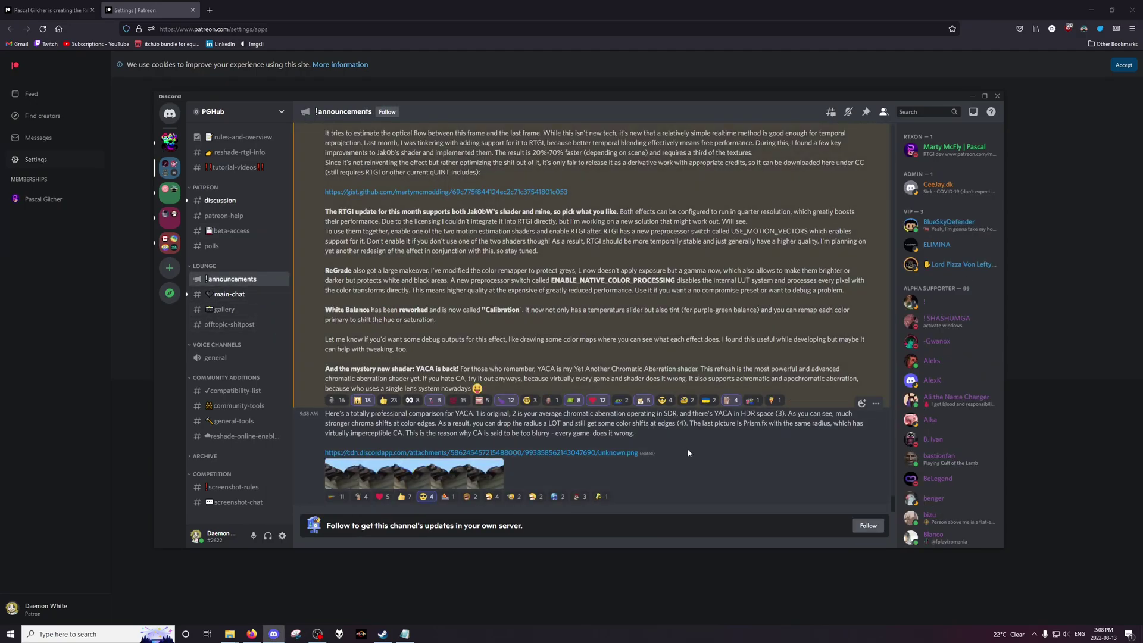
pyautogui.scroll(5, 689, 439)
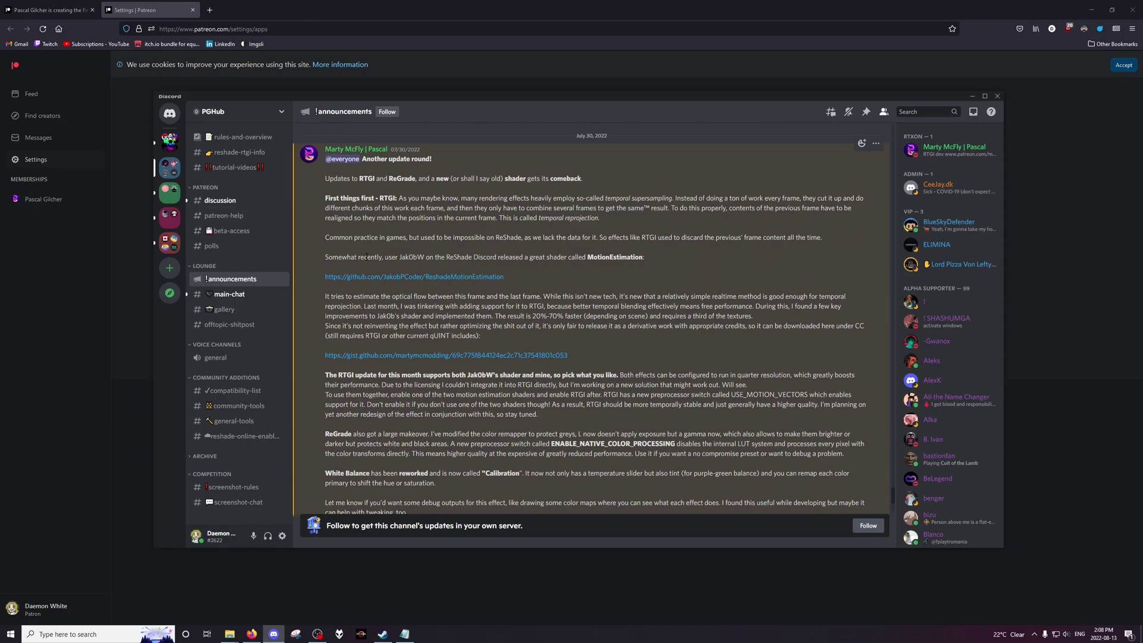
pyautogui.moveTo(397, 256); pyautogui.dragTo(427, 257)
pyautogui.click(510, 273)
pyautogui.click(369, 356)
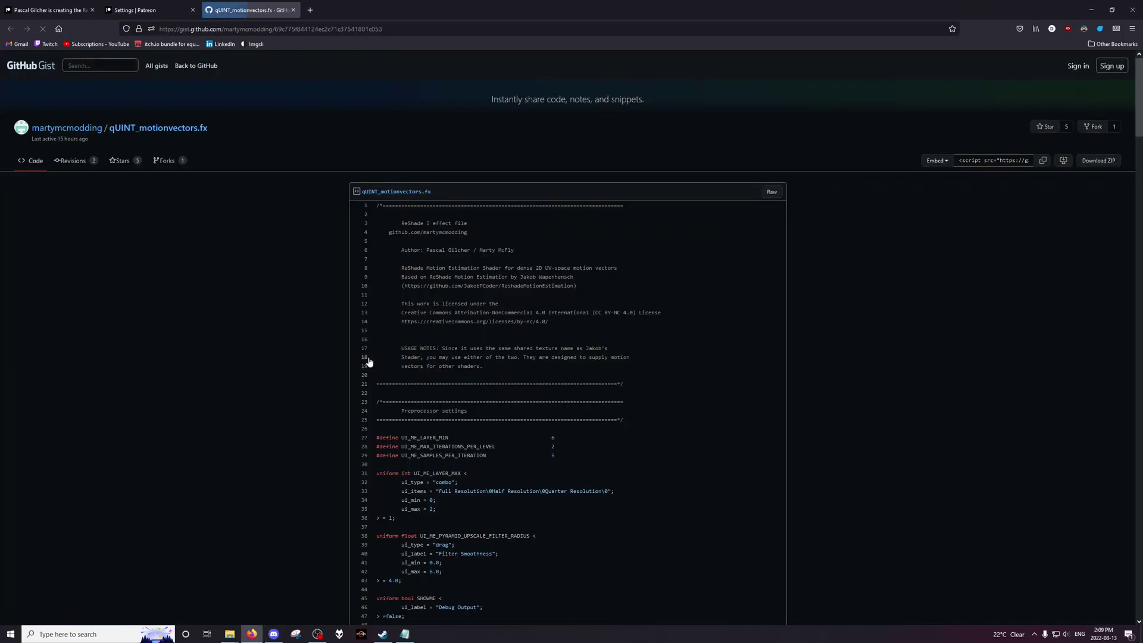
pyautogui.click(1093, 165)
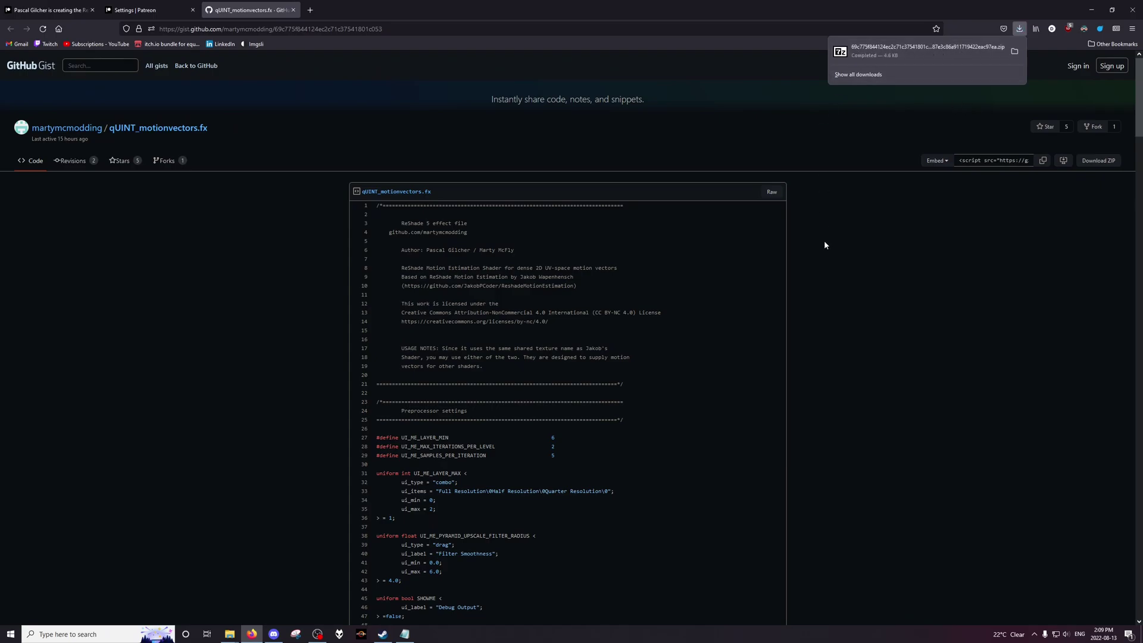
# Step: Switch to File Explorer with the Game and Downloads folders and check the contents of the downloaded gist ZIP
pyautogui.click(229, 633)
pyautogui.moveTo(180, 603)
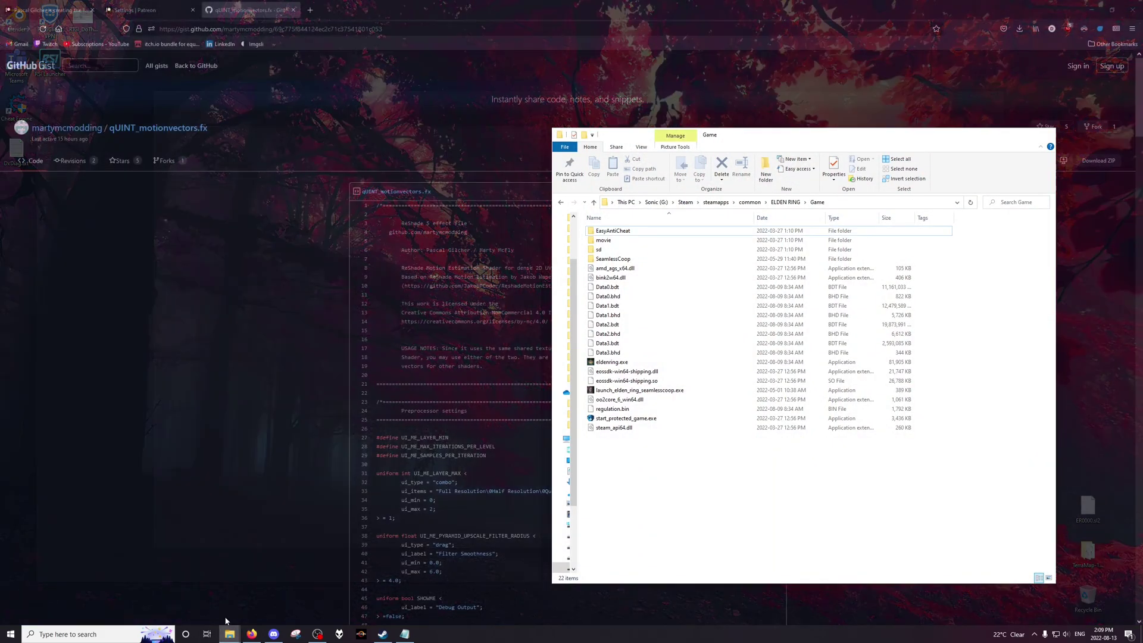
pyautogui.click(230, 597)
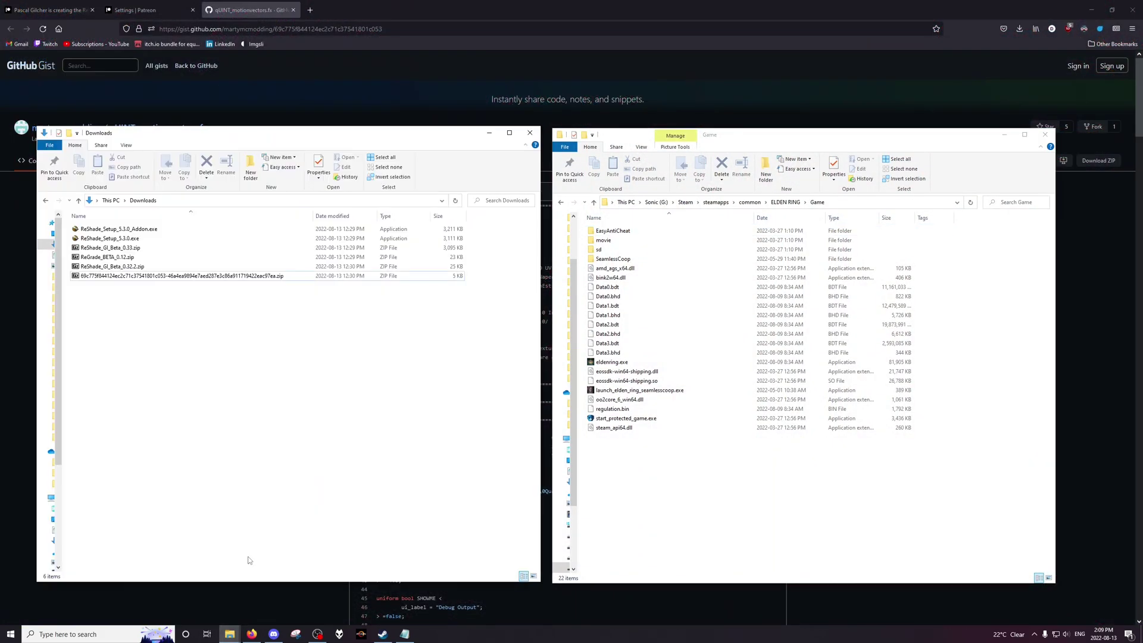
pyautogui.doubleClick(225, 276)
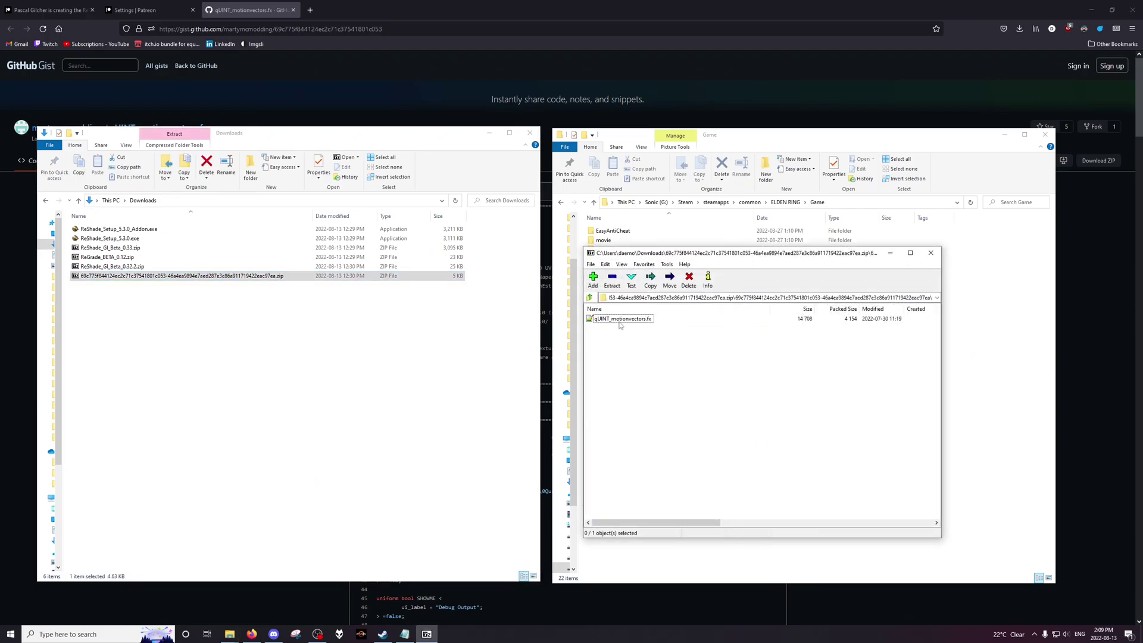
pyautogui.click(620, 325)
pyautogui.click(626, 356)
pyautogui.click(930, 254)
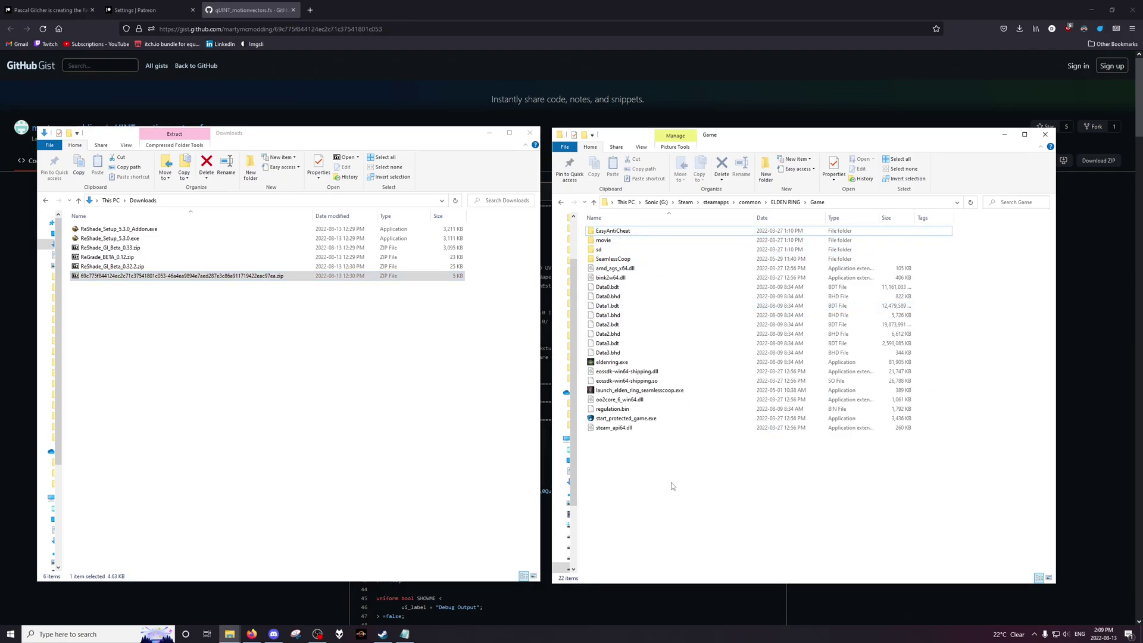
pyautogui.click(180, 387)
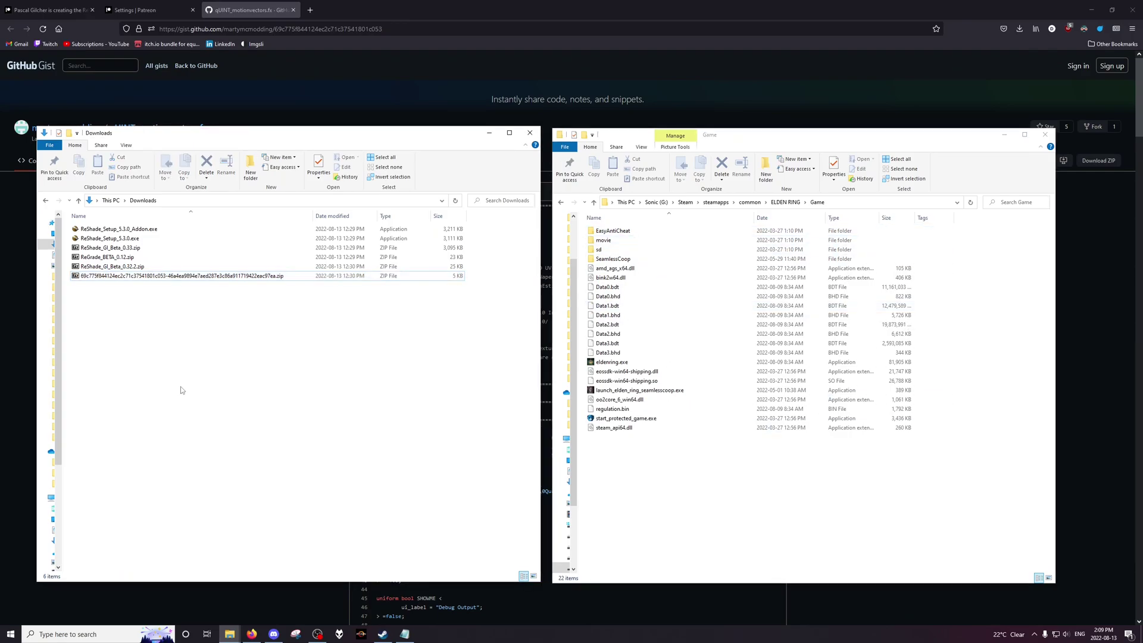
# Step: Run ReShade_Setup_5.3.0.exe for ELDEN RING (eldenring.exe) with DirectX 10/11/12 as the rendering API
pyautogui.click(158, 239)
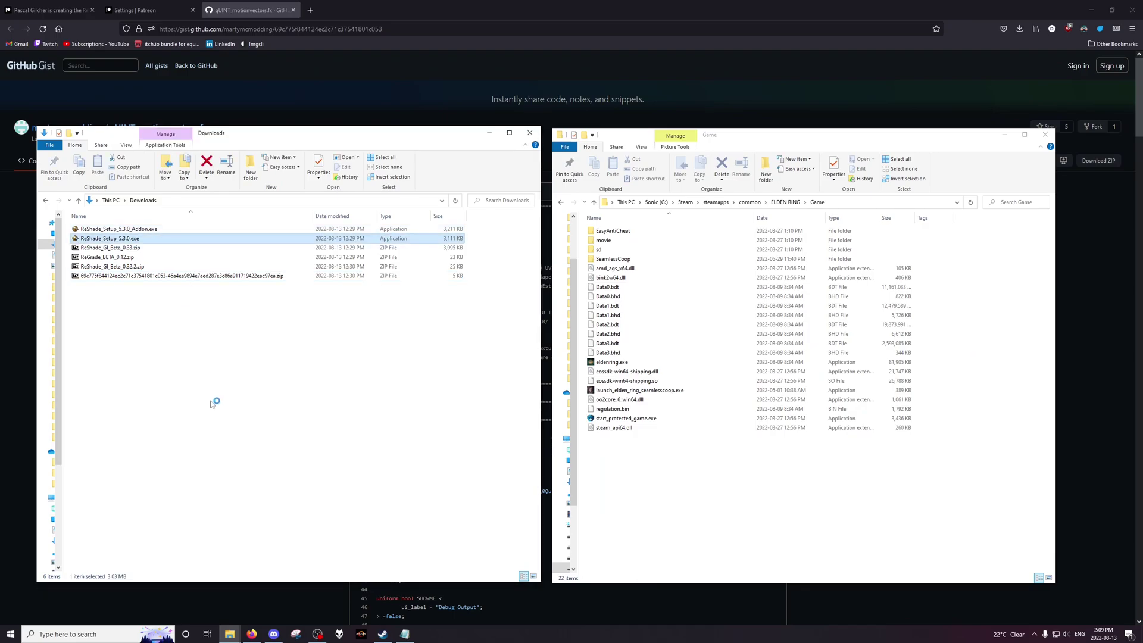
pyautogui.doubleClick(129, 238)
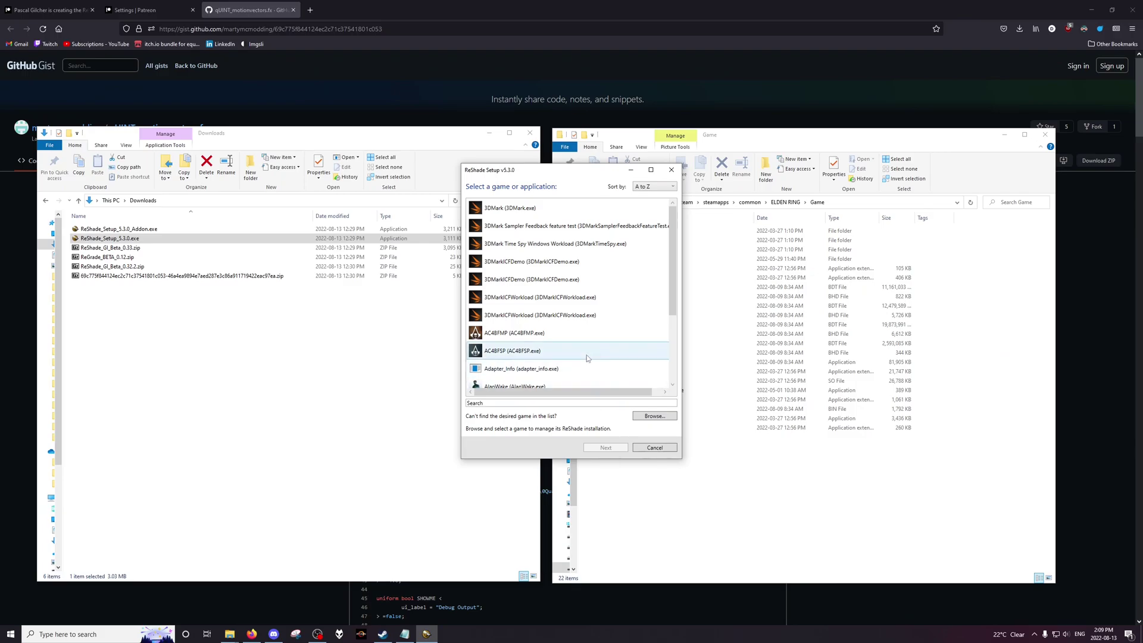
pyautogui.scroll(-10, 544, 300)
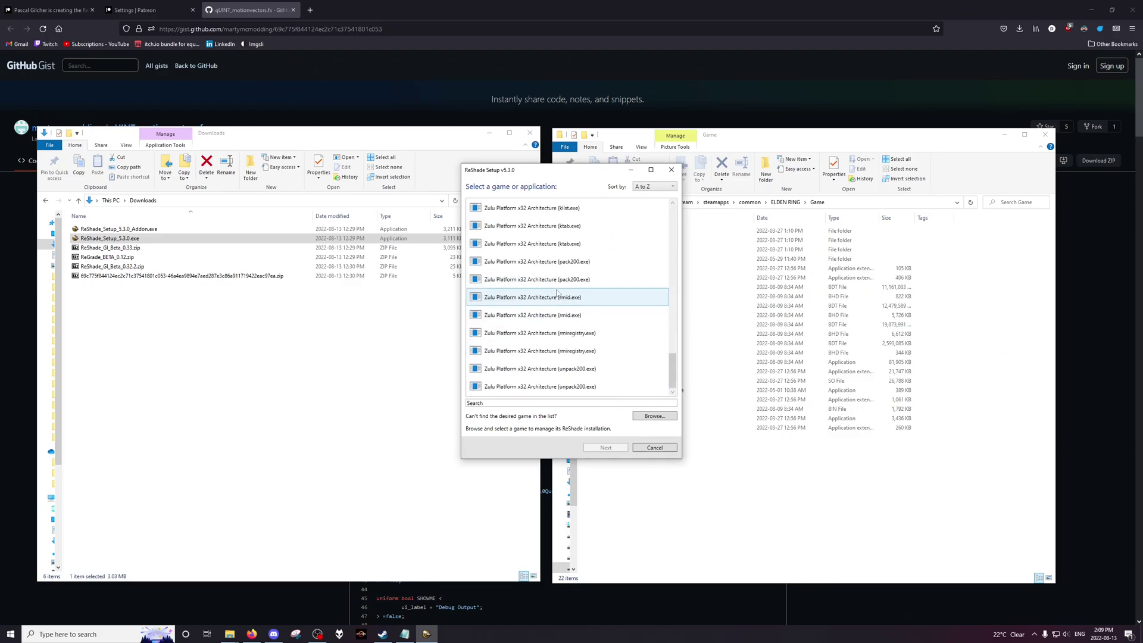
pyautogui.scroll(3, 557, 292)
pyautogui.click(557, 297)
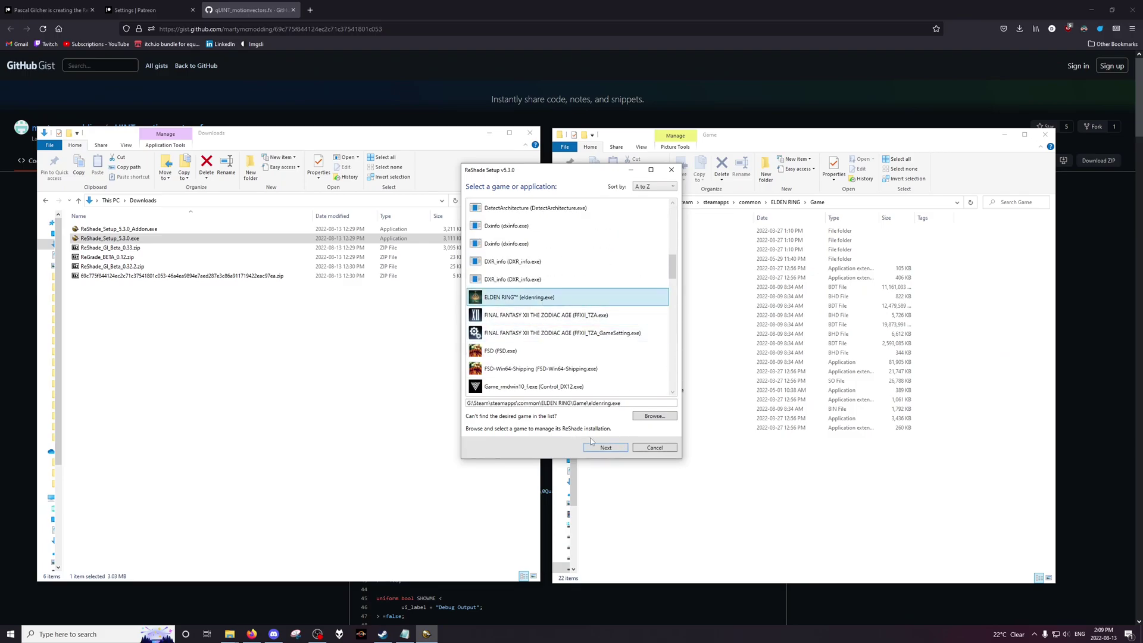
pyautogui.click(603, 447)
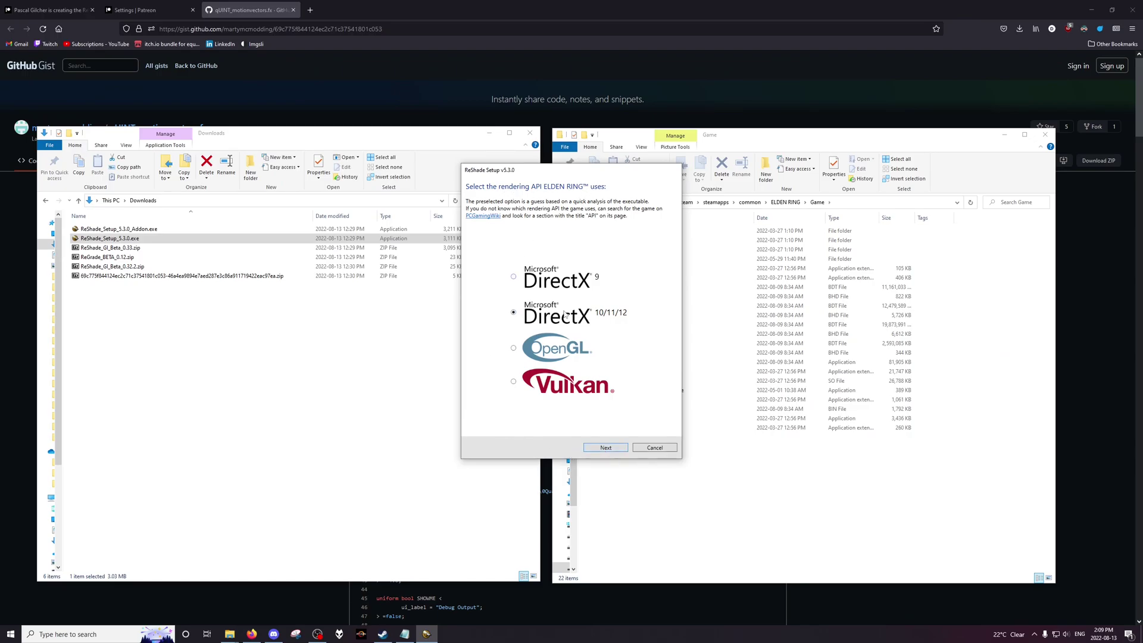
pyautogui.click(623, 450)
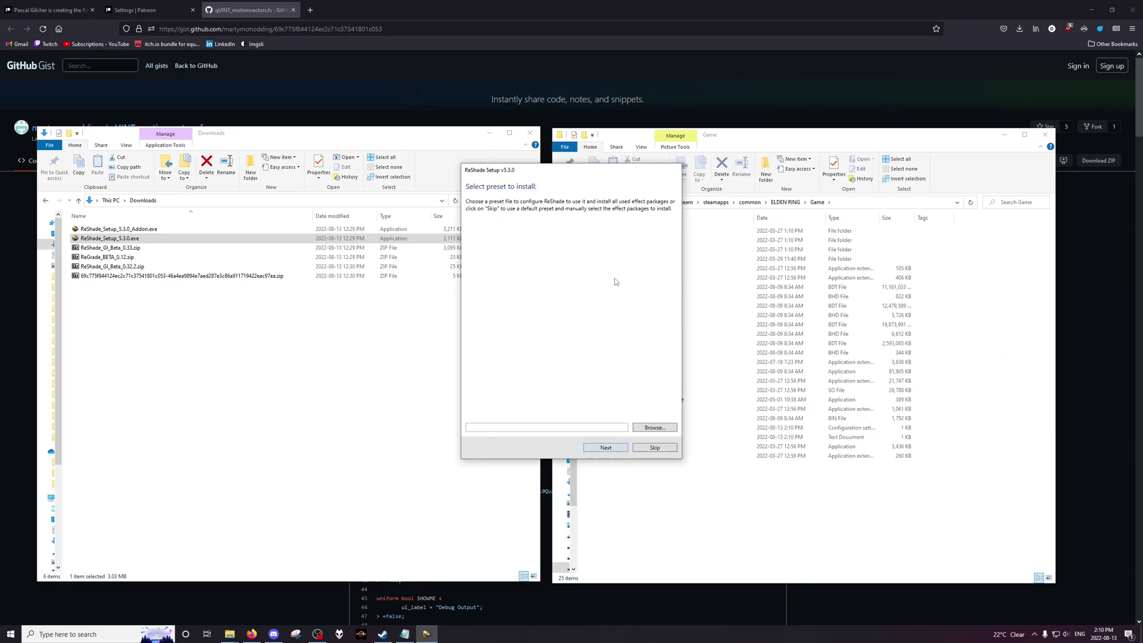
# Step: Continue without a preset, keep the Standard effects, SweetFX and qUINT packages, and choose only SMAA.fx from SweetFX
pyautogui.click(617, 451)
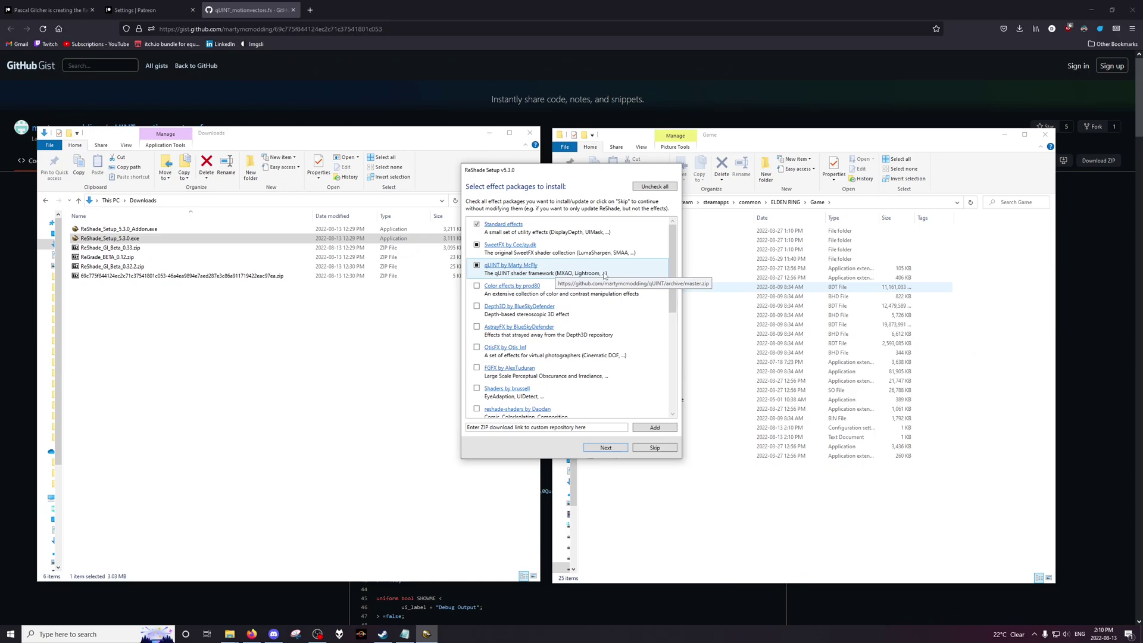
pyautogui.click(614, 450)
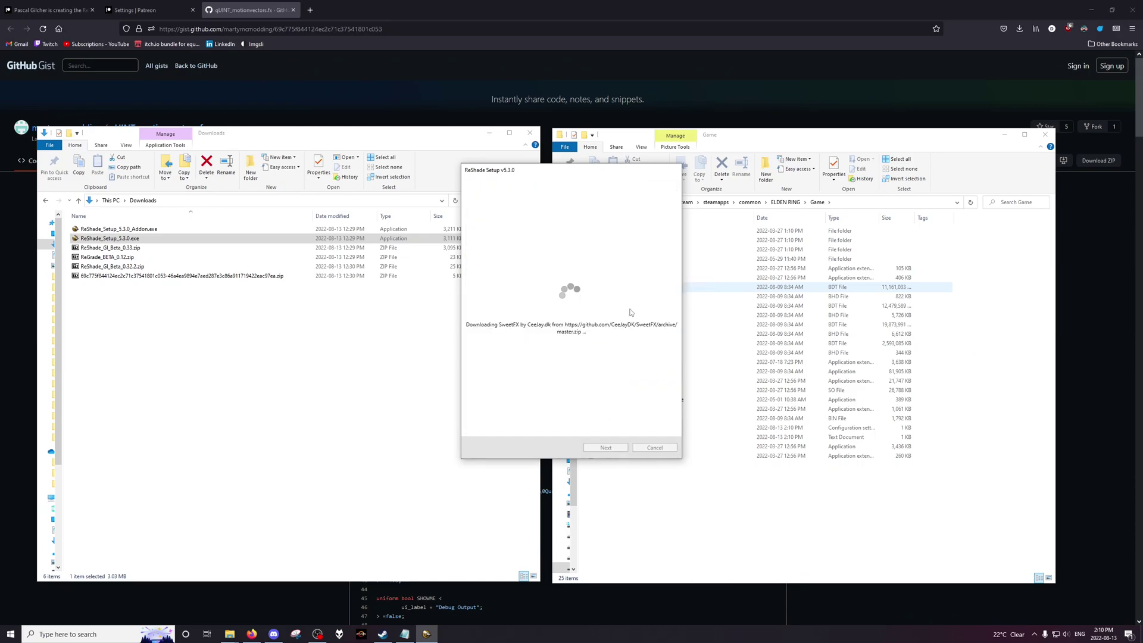
pyautogui.click(654, 186)
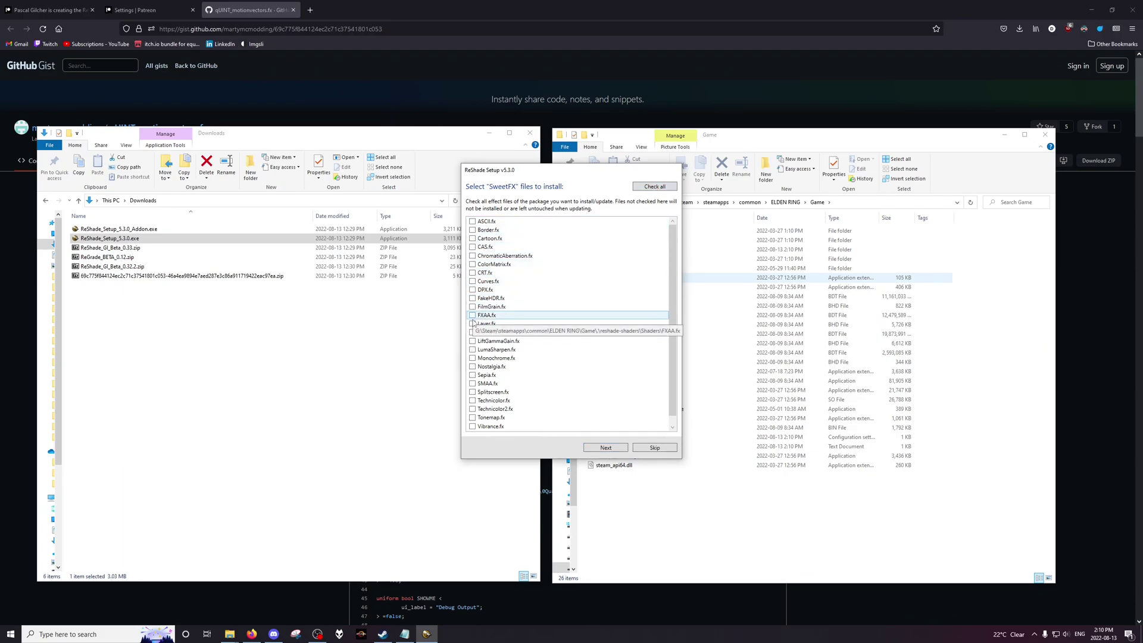
pyautogui.click(473, 382)
pyautogui.scroll(-1, 593, 409)
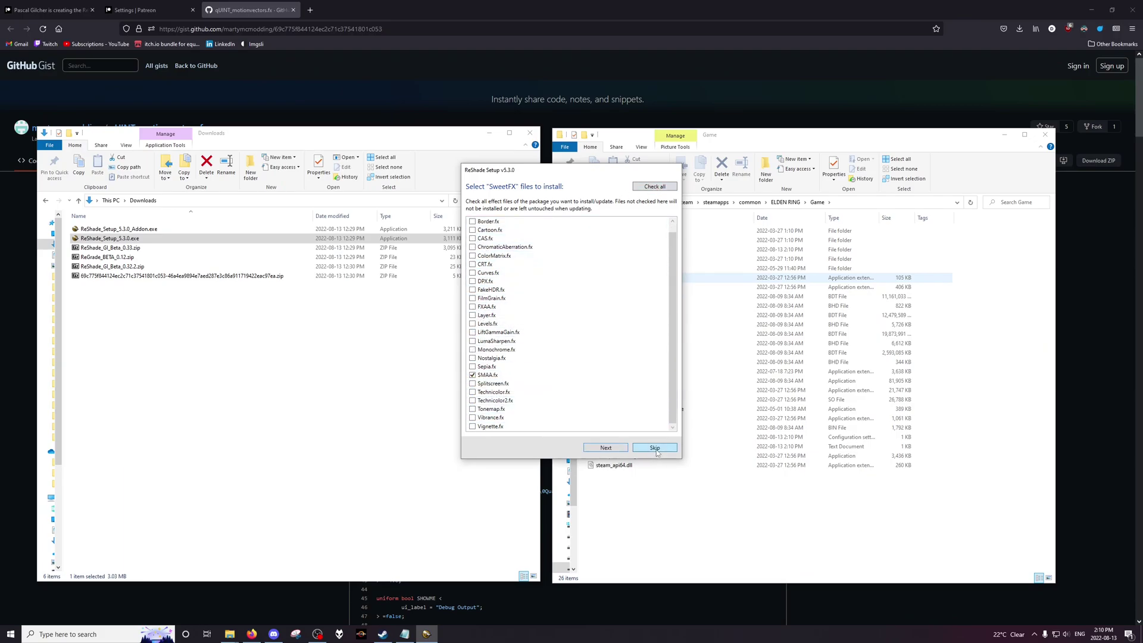
pyautogui.click(616, 450)
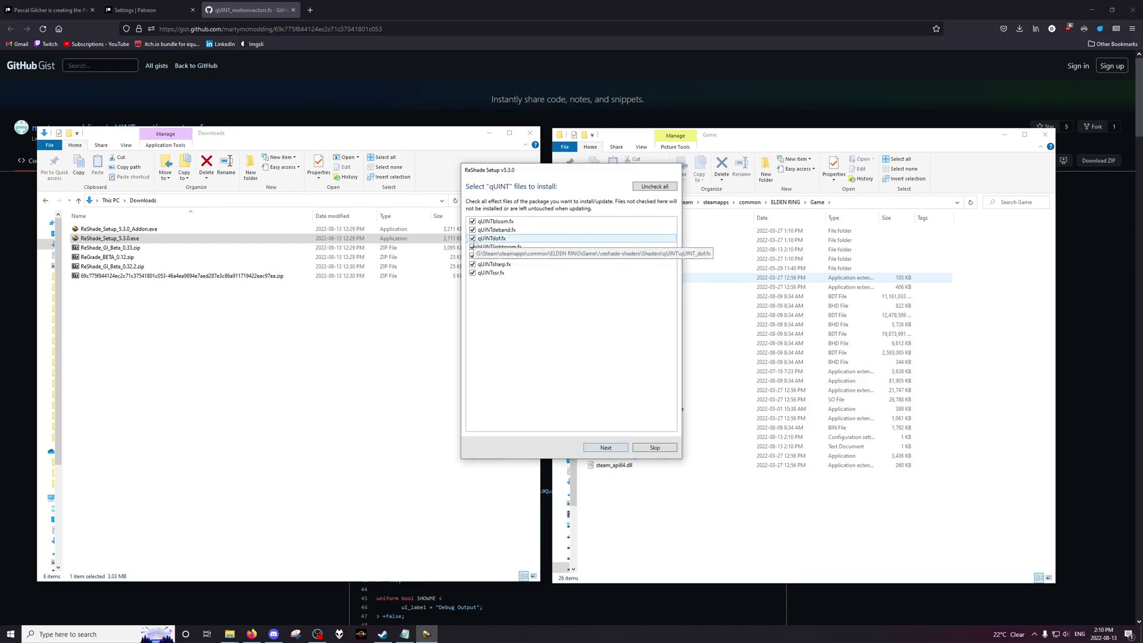
# Step: Exclude the qUINT dof, lightroom and mxao effects from the installation and finish the ReShade setup
pyautogui.click(473, 238)
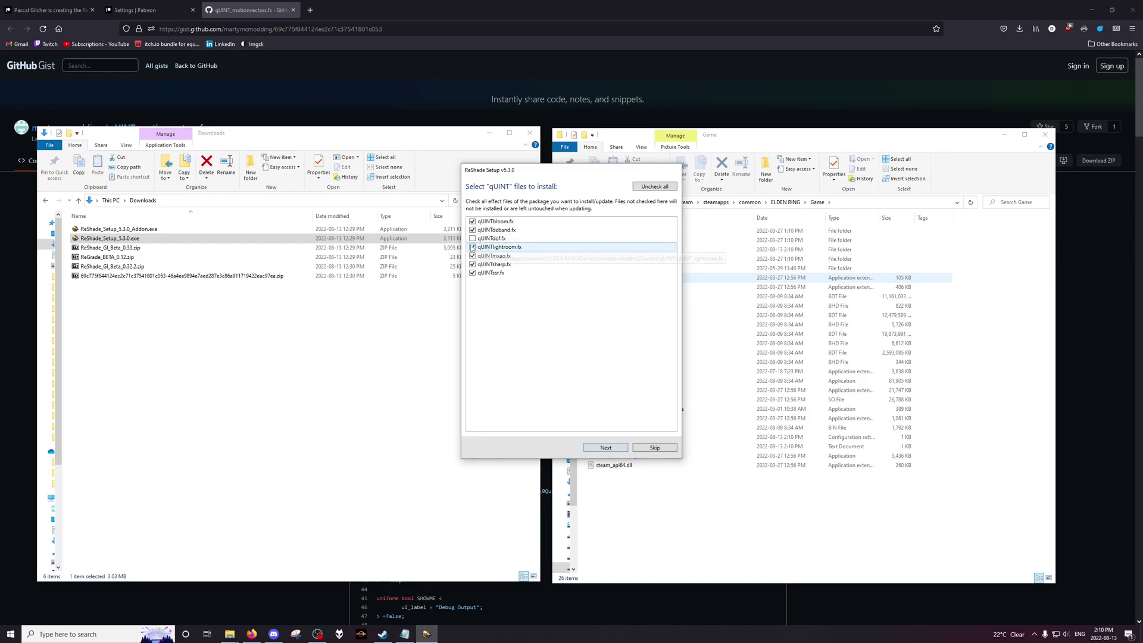
pyautogui.click(473, 247)
pyautogui.click(472, 256)
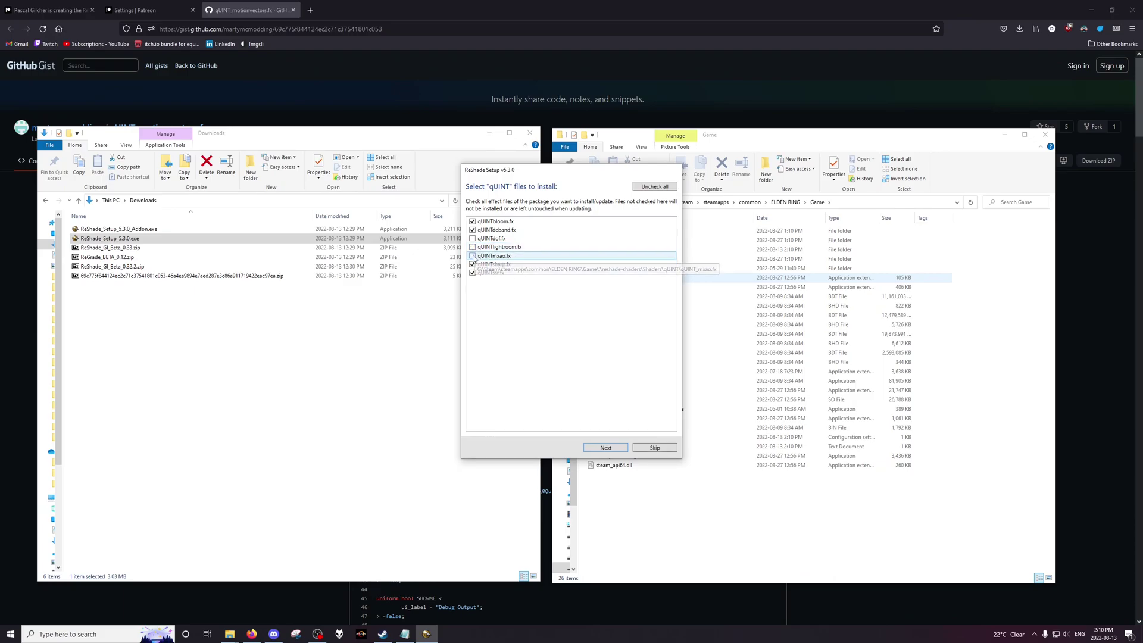
pyautogui.click(620, 450)
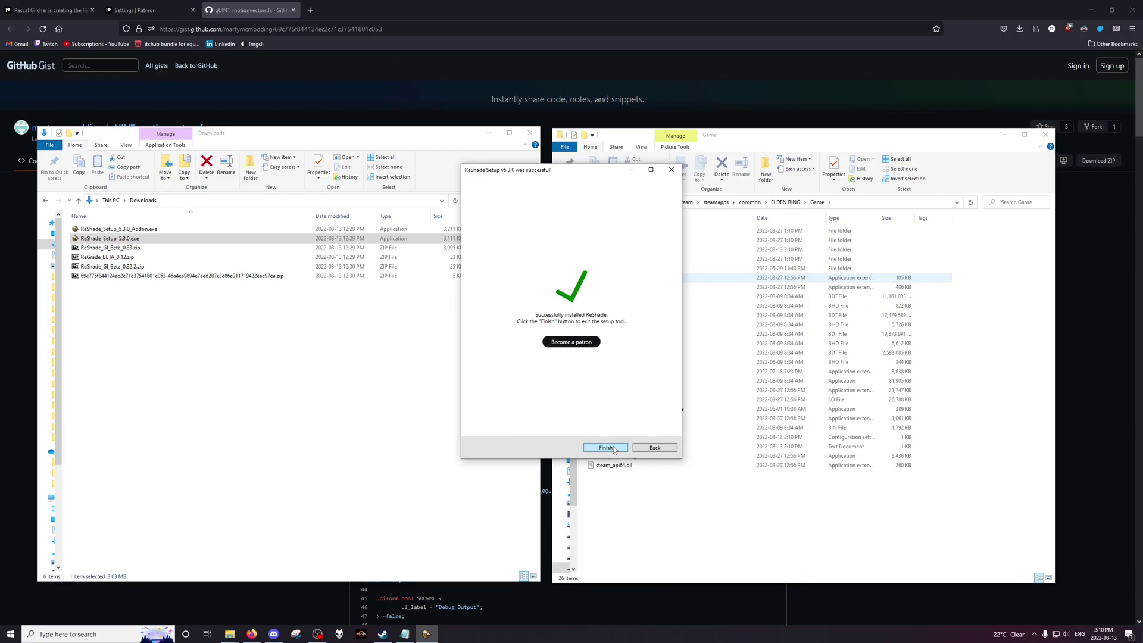
pyautogui.click(614, 449)
# Step: Check the ELDEN RING Game folder for the installed reshade-shaders folder and dxgi.dll
pyautogui.click(639, 495)
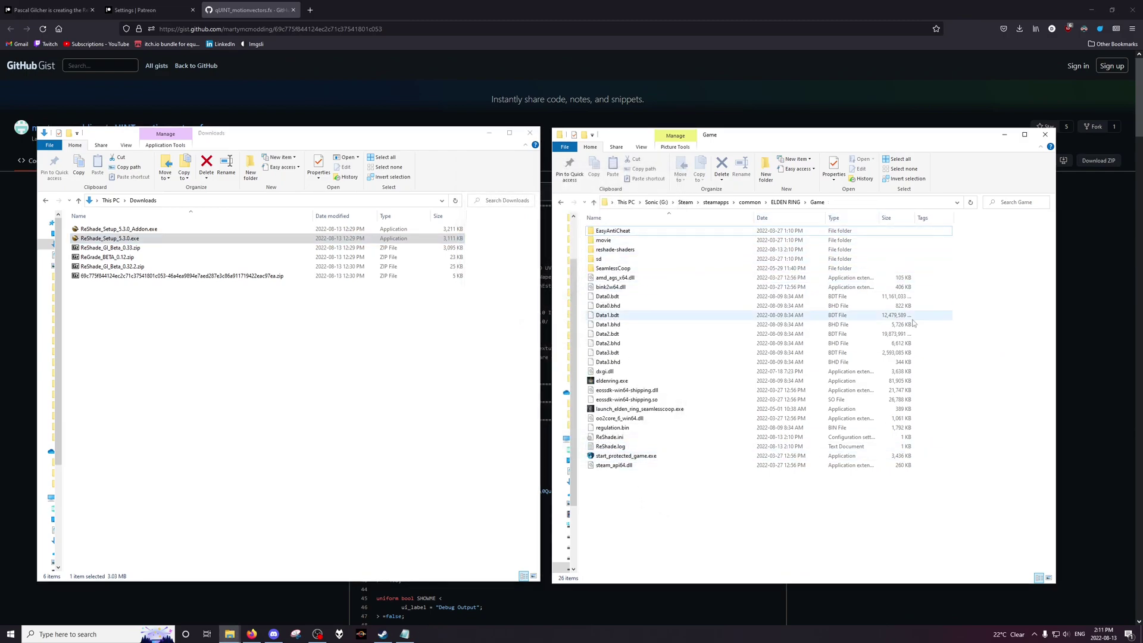
pyautogui.click(639, 251)
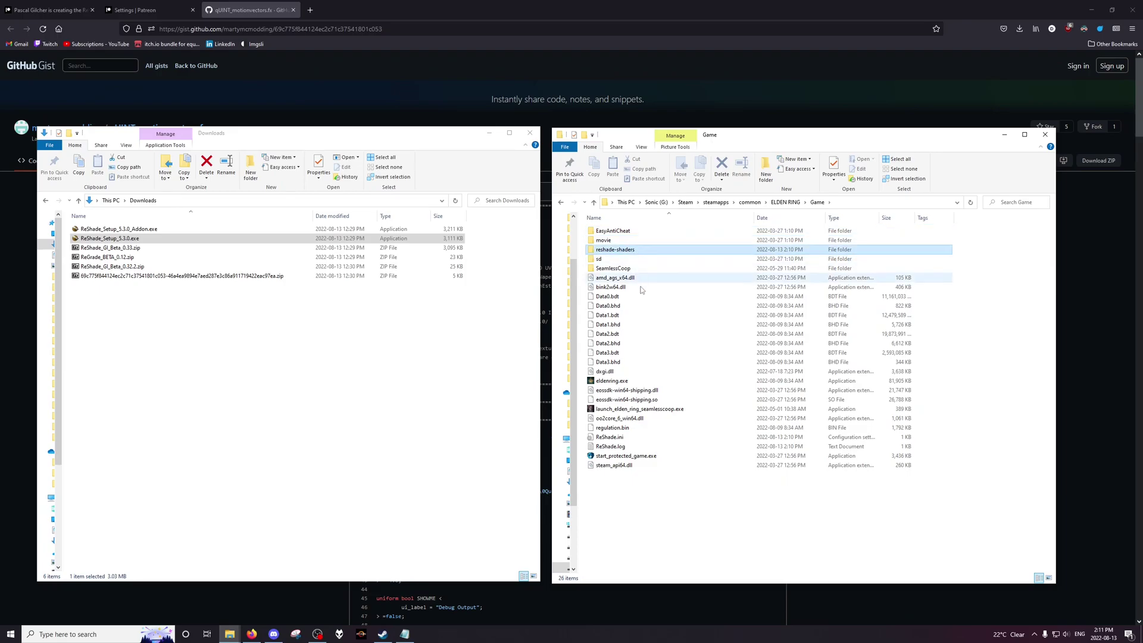
pyautogui.doubleClick(645, 251)
pyautogui.hotkey('alt', 'Left')
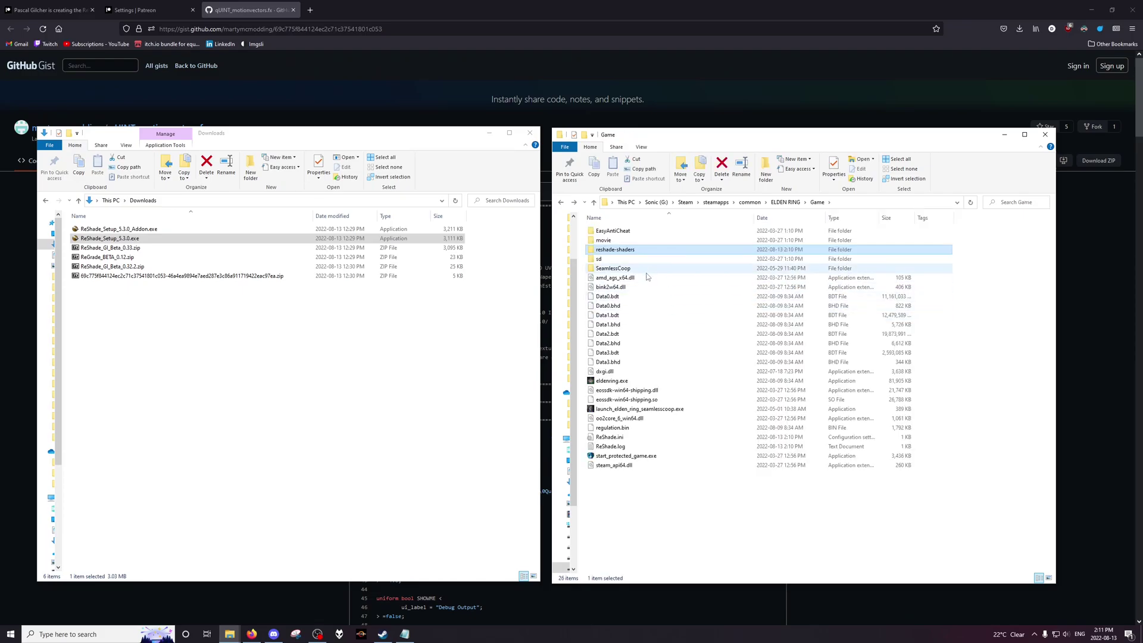
pyautogui.click(626, 372)
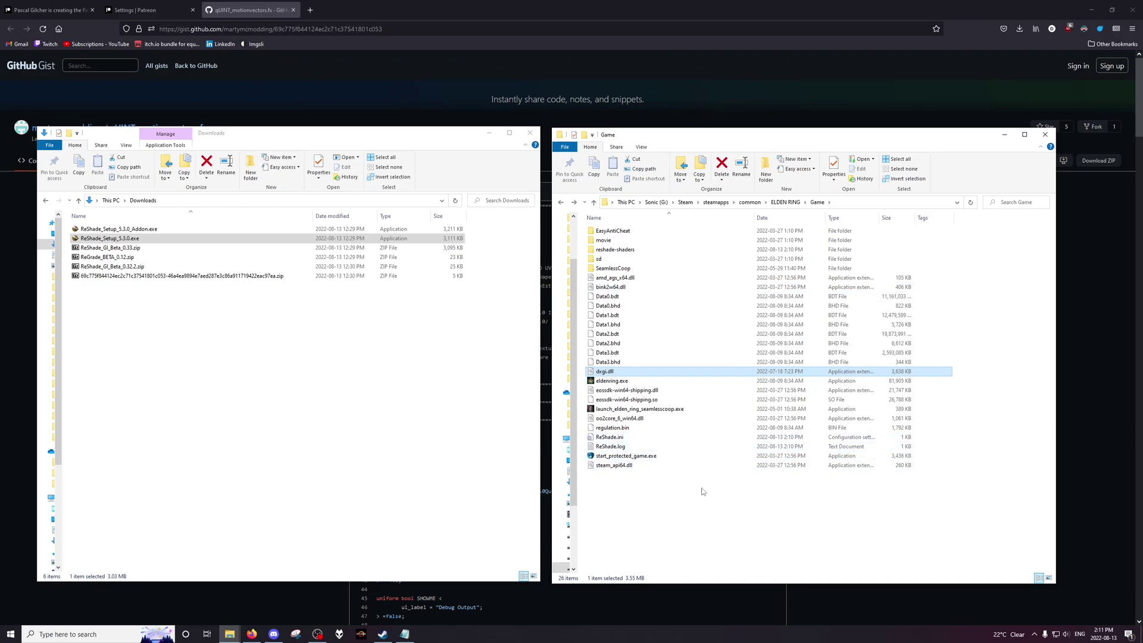
pyautogui.click(698, 527)
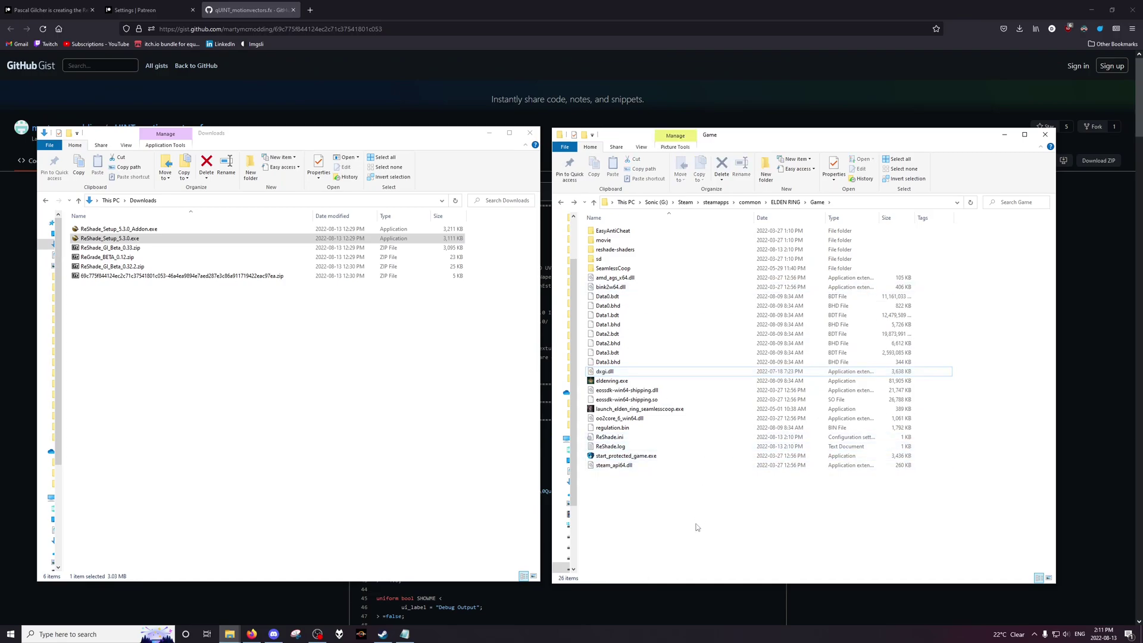
# Step: Copy the Shaders and Textures folders from ReShade_GI_Beta_0.33.zip into the game's reshade-shaders folder
pyautogui.doubleClick(638, 251)
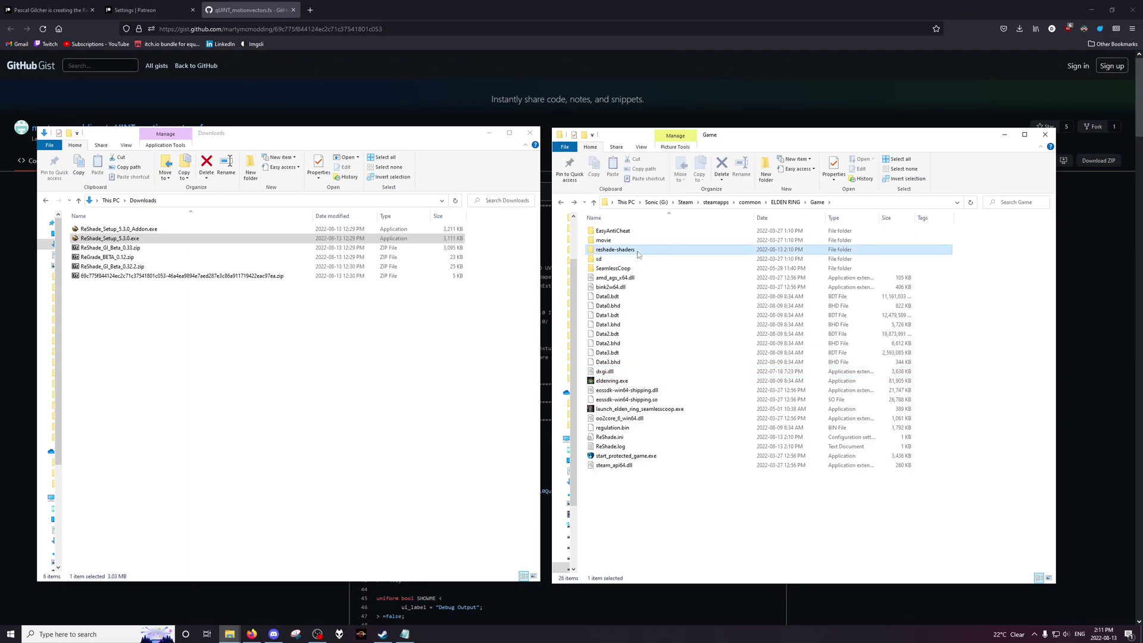
pyautogui.click(186, 316)
pyautogui.click(164, 252)
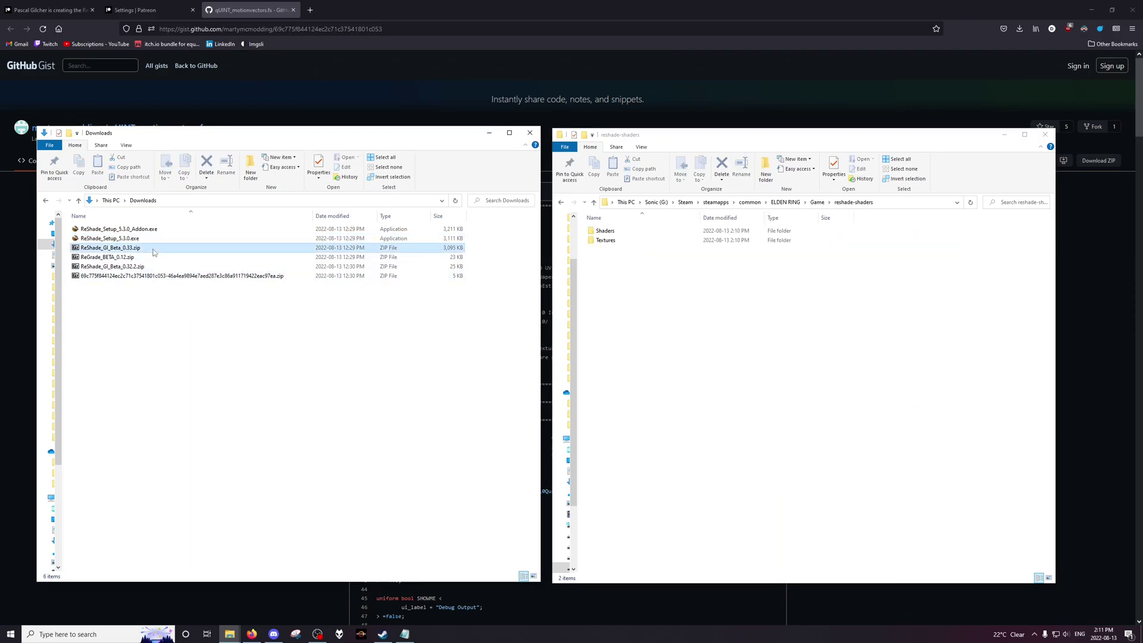
pyautogui.doubleClick(148, 248)
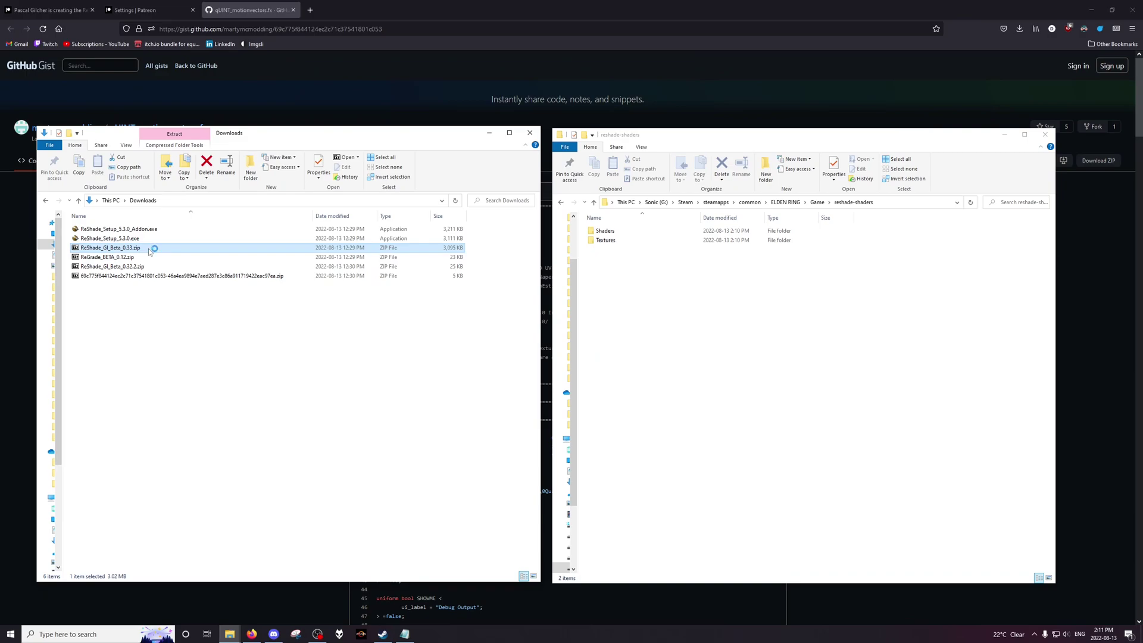
pyautogui.moveTo(639, 253); pyautogui.dragTo(824, 279)
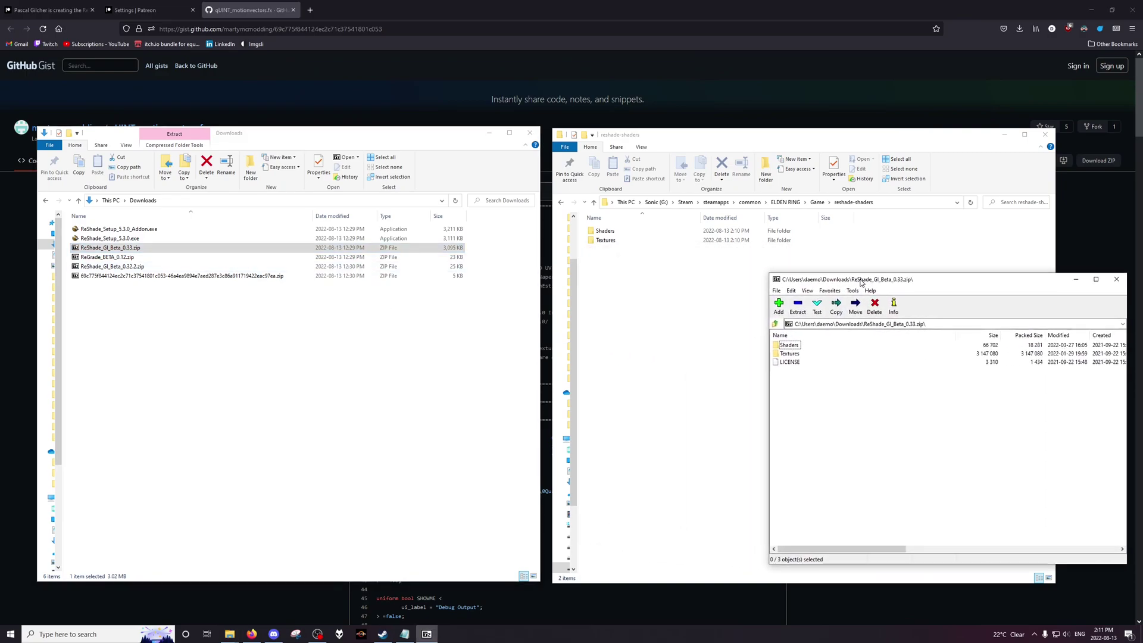
pyautogui.click(789, 345)
pyautogui.keyDown('shift'); pyautogui.click(792, 355); pyautogui.keyUp('shift')
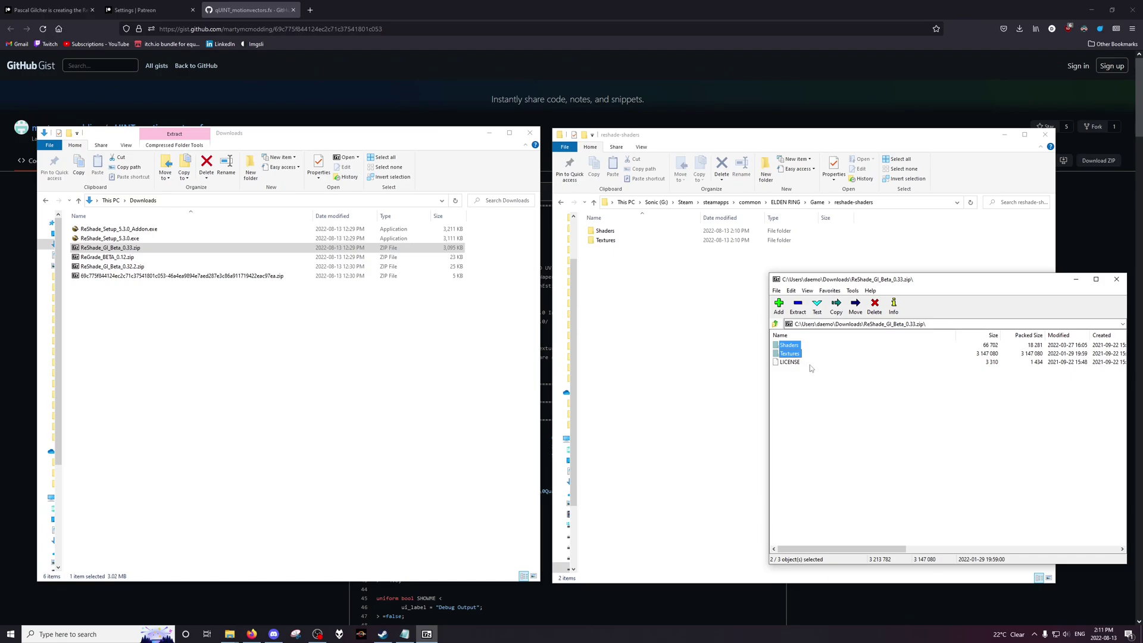
pyautogui.moveTo(794, 351); pyautogui.dragTo(680, 281)
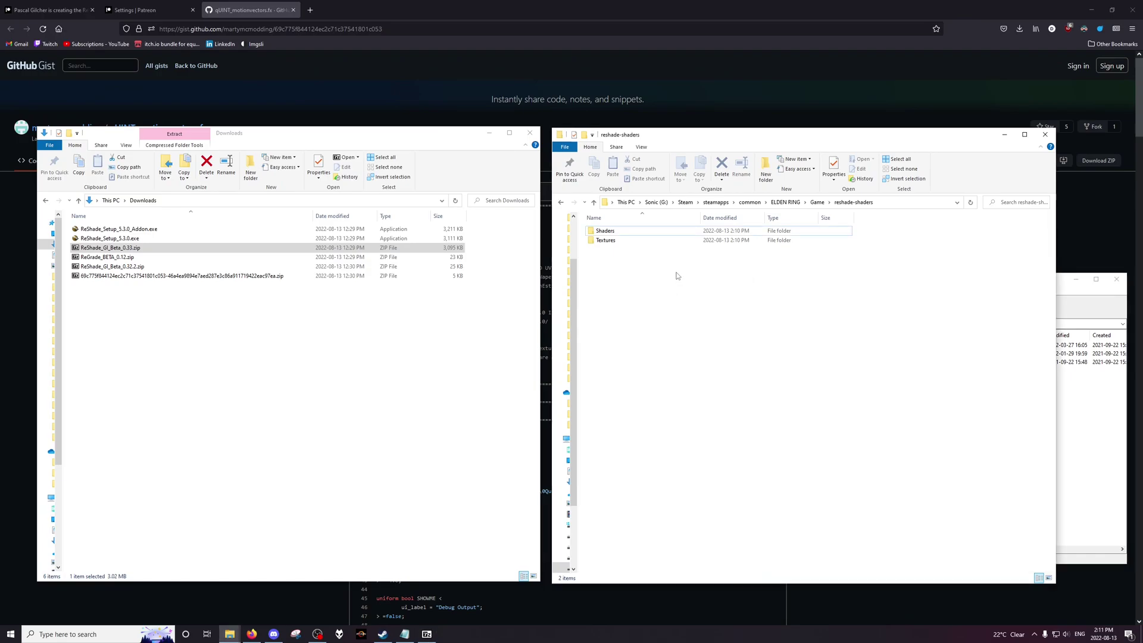
# Step: Compare the texture in ReShade_GI_Beta_0.32.2.zip with bluenoise.png and bluenoisehi.png in the game's reshade-shaders Textures folder
pyautogui.click(1066, 291)
pyautogui.click(775, 323)
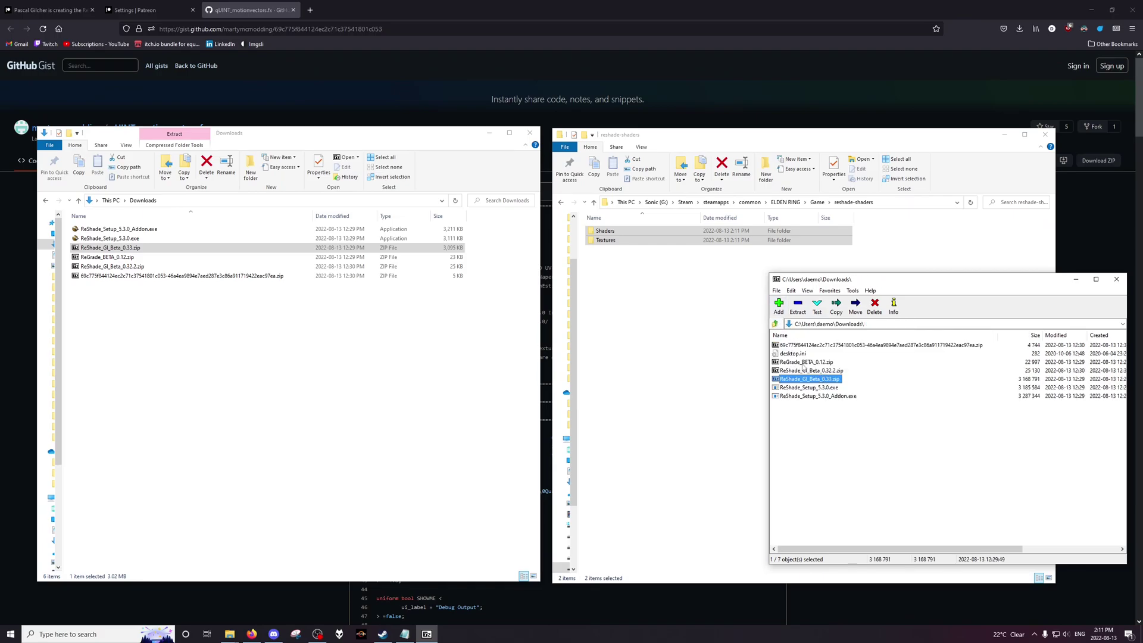
pyautogui.doubleClick(812, 370)
pyautogui.doubleClick(796, 354)
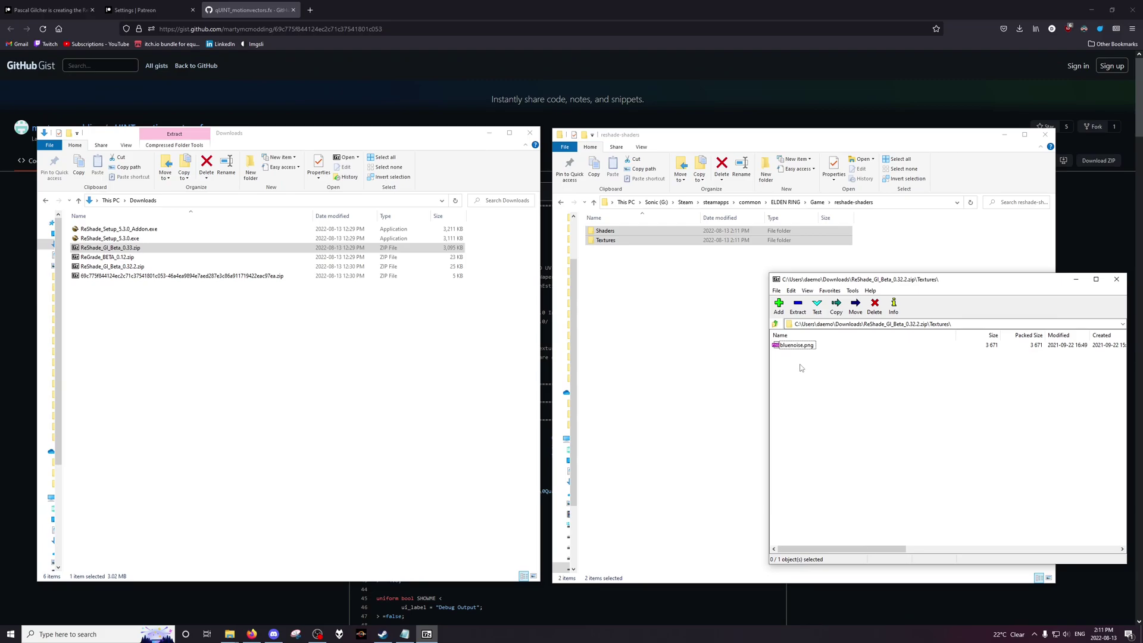
pyautogui.moveTo(798, 351); pyautogui.dragTo(608, 244)
pyautogui.doubleClick(605, 240)
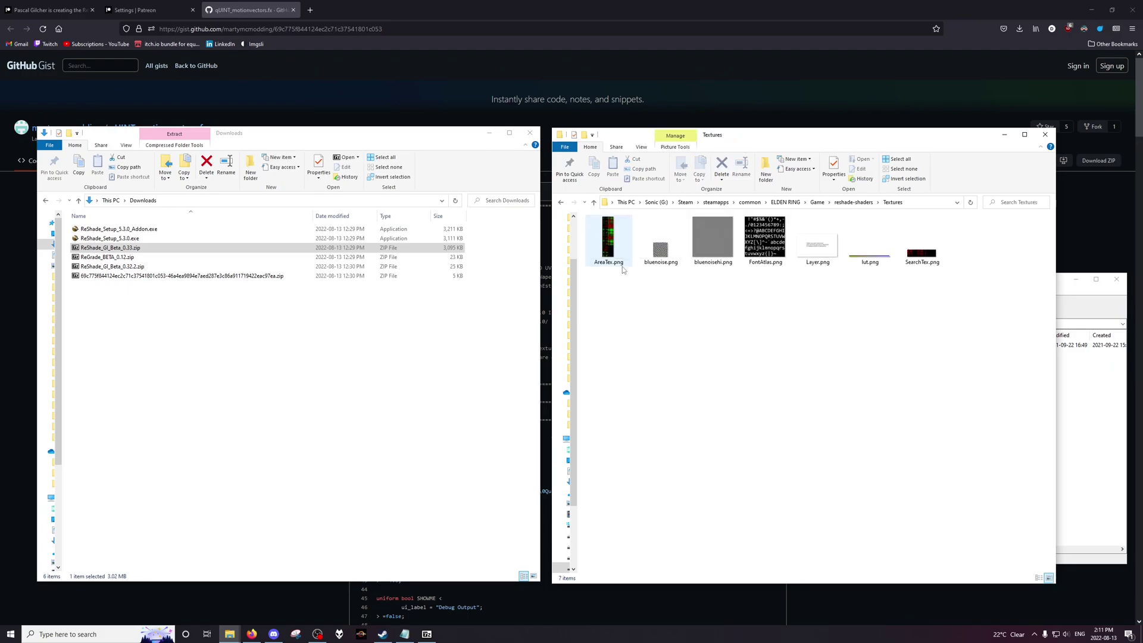
pyautogui.click(661, 244)
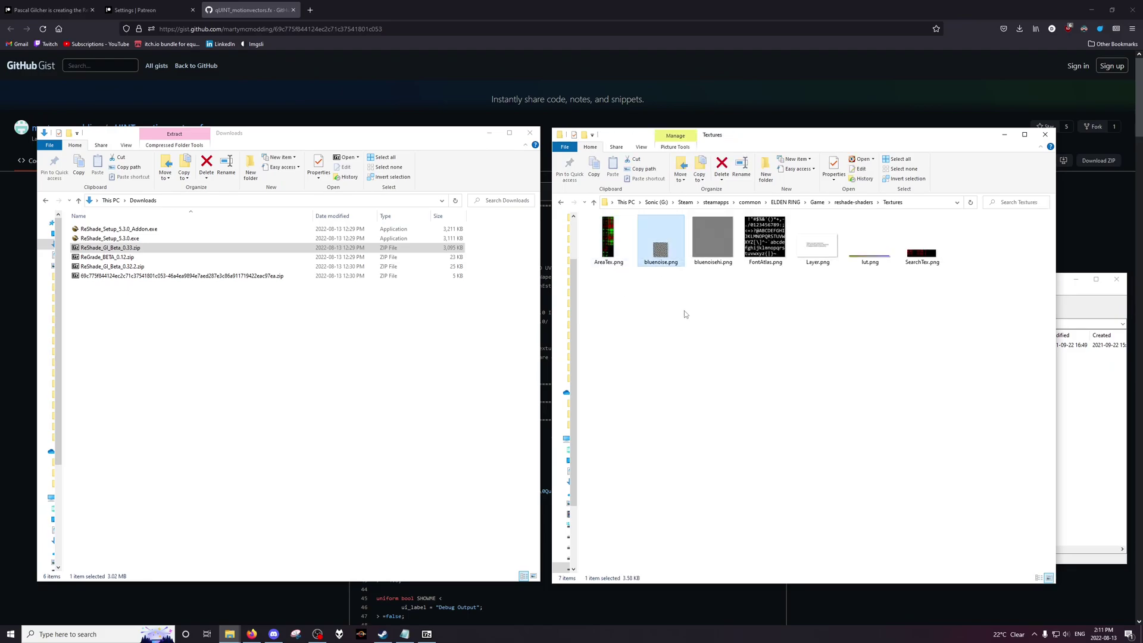
pyautogui.click(709, 248)
pyautogui.click(742, 307)
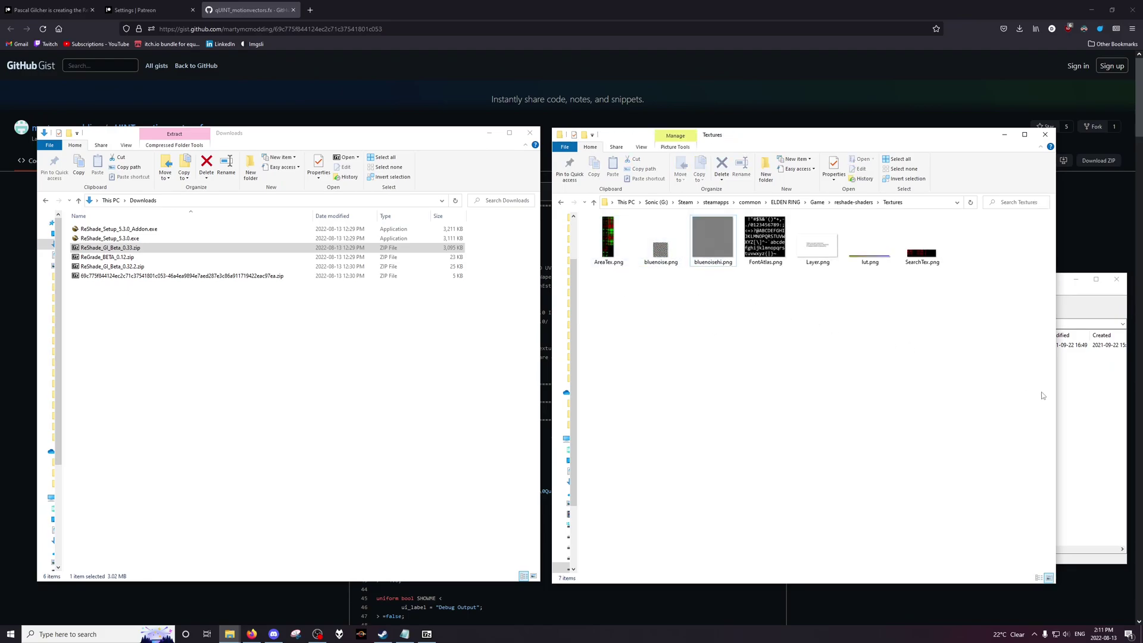
# Step: Check which blue-noise texture the ReShade_GI_Beta_0.32.2.zip and ReShade_GI_Beta_0.33.zip archives each supply
pyautogui.click(1081, 393)
pyautogui.click(918, 324)
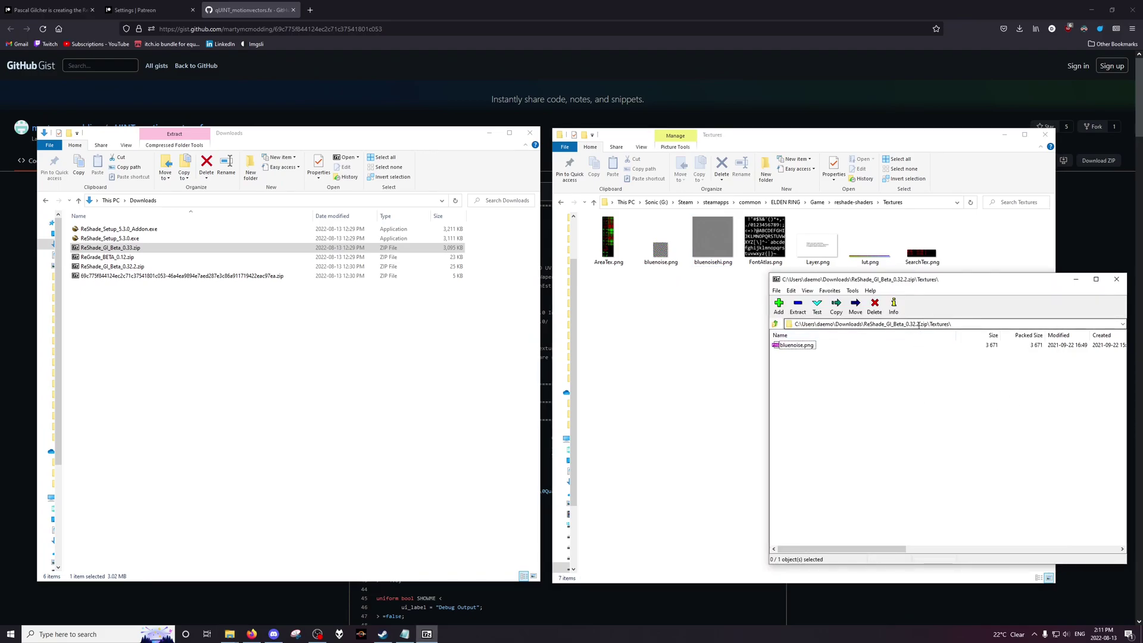
pyautogui.click(797, 345)
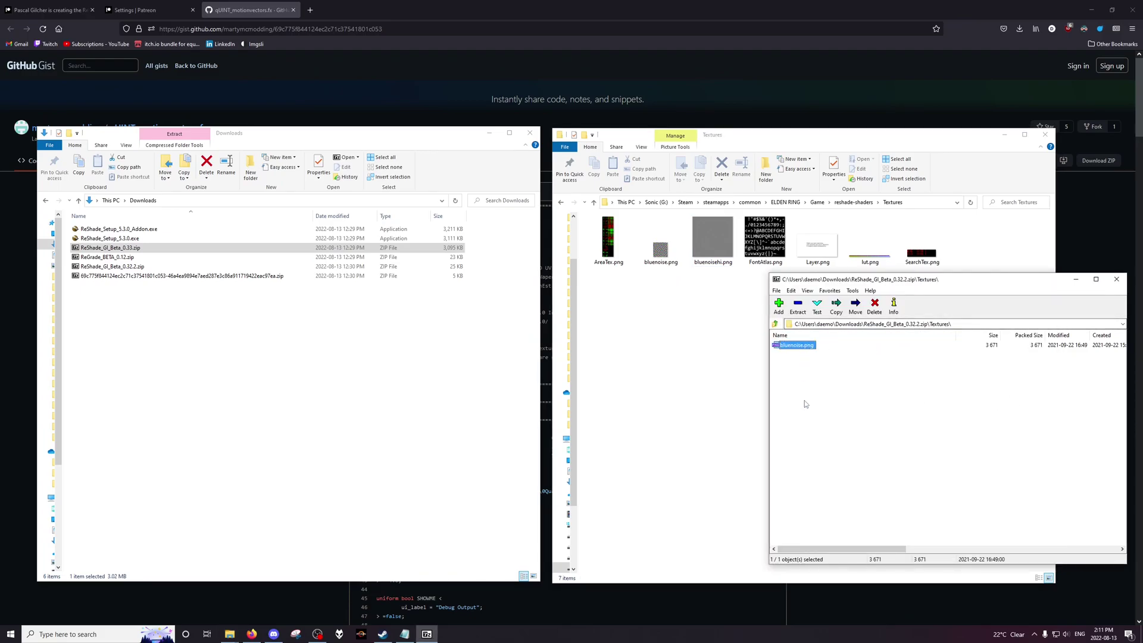
pyautogui.click(776, 325)
pyautogui.click(775, 324)
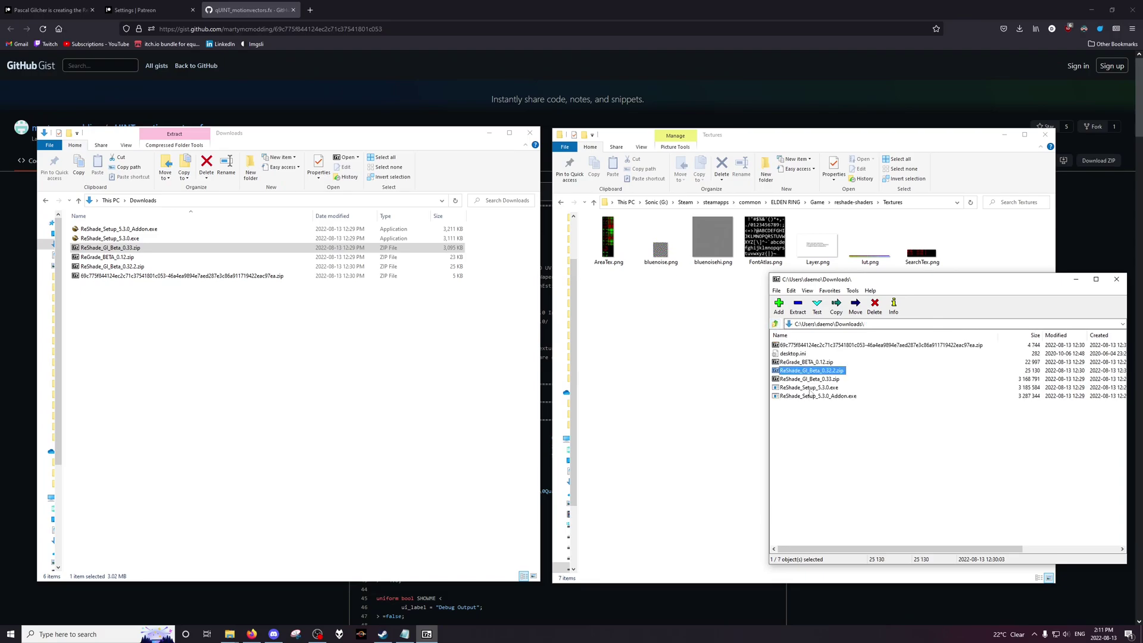
pyautogui.doubleClick(809, 379)
pyautogui.doubleClick(797, 362)
pyautogui.click(807, 350)
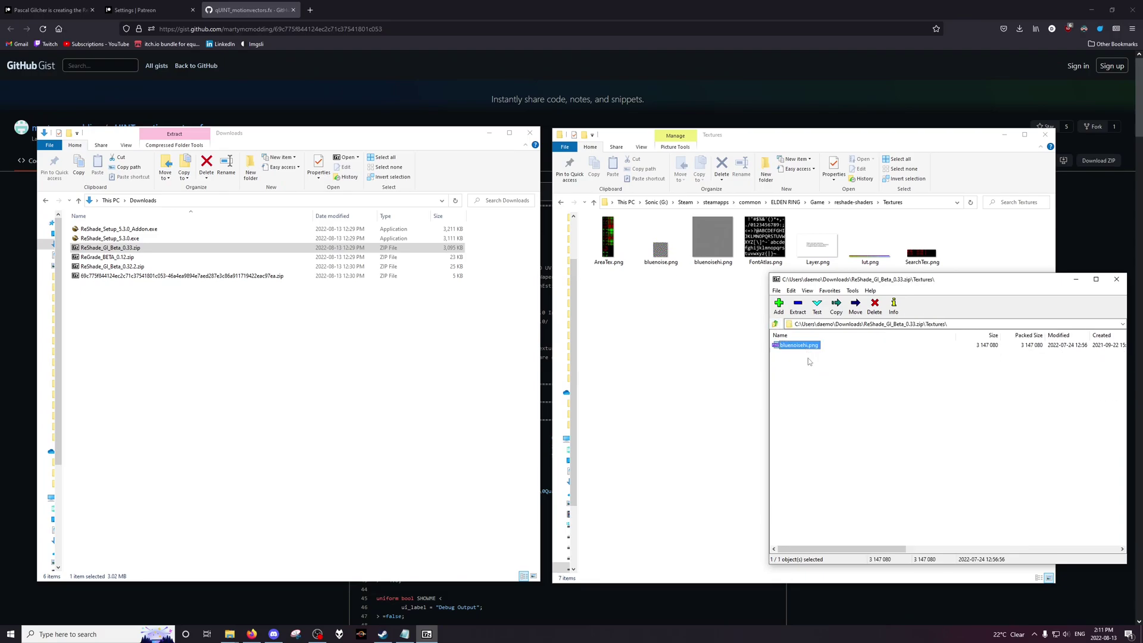
pyautogui.click(812, 377)
pyautogui.click(776, 324)
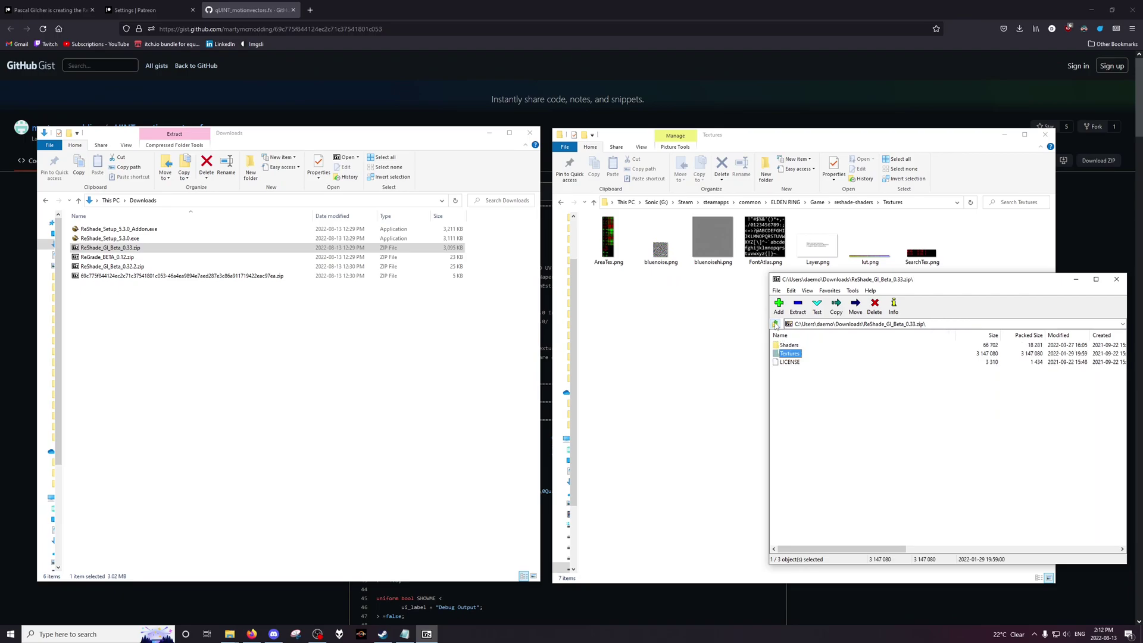
pyautogui.click(775, 325)
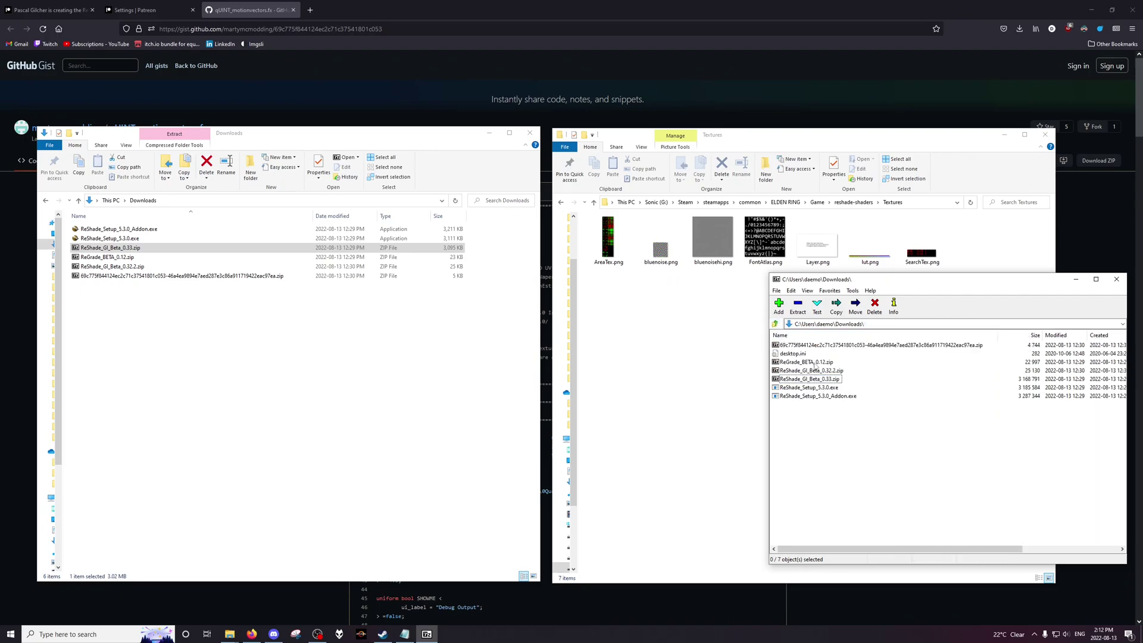
# Step: Copy the Shaders folder from ReGrade_BETA_0.12.zip into reshade-shaders, replacing the files that already exist there
pyautogui.click(853, 202)
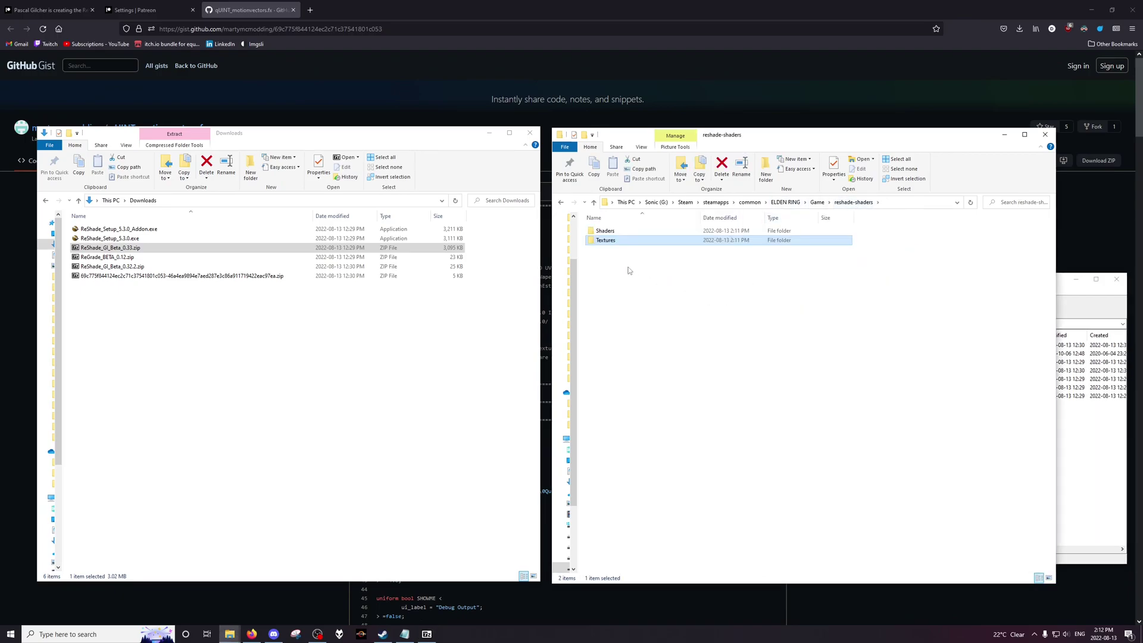
pyautogui.click(1078, 471)
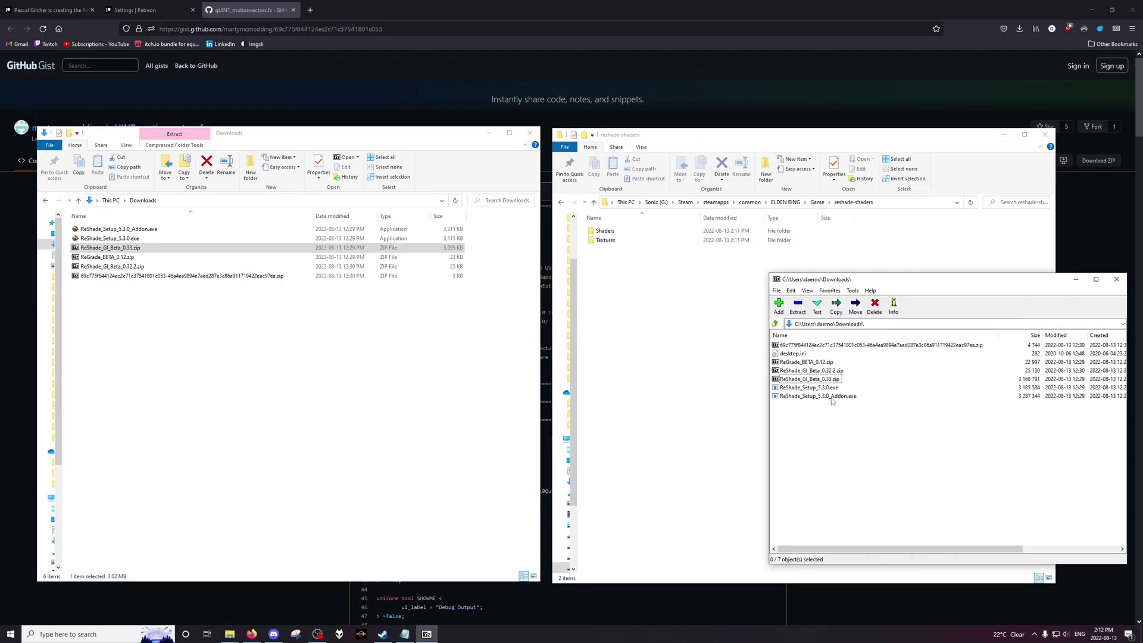
pyautogui.doubleClick(804, 363)
pyautogui.click(791, 346)
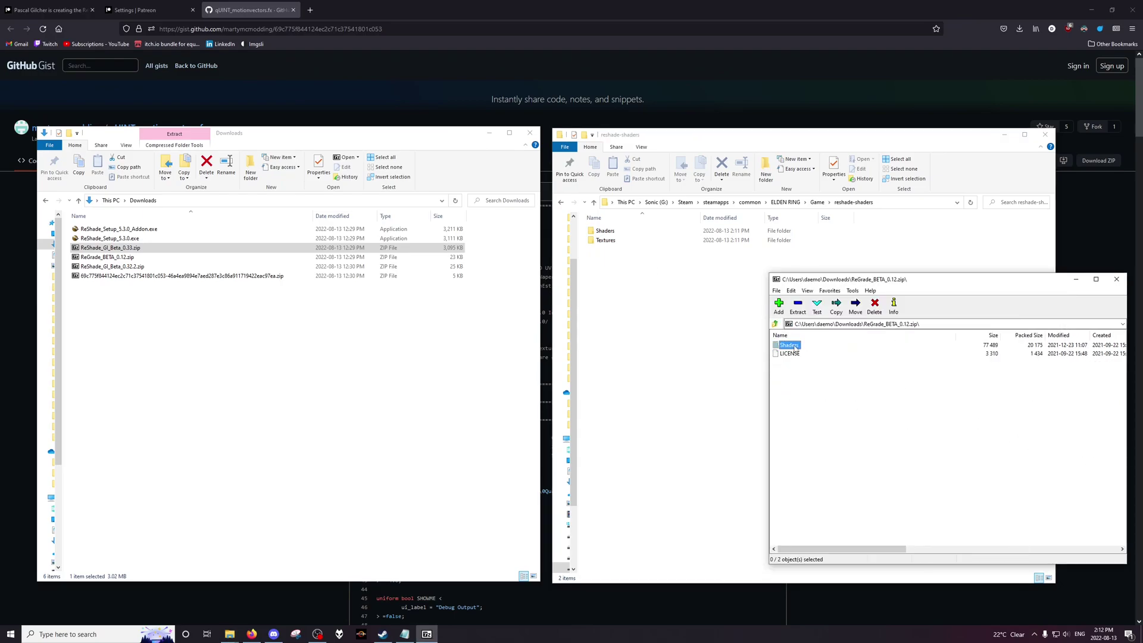
pyautogui.moveTo(670, 290); pyautogui.dragTo(669, 290)
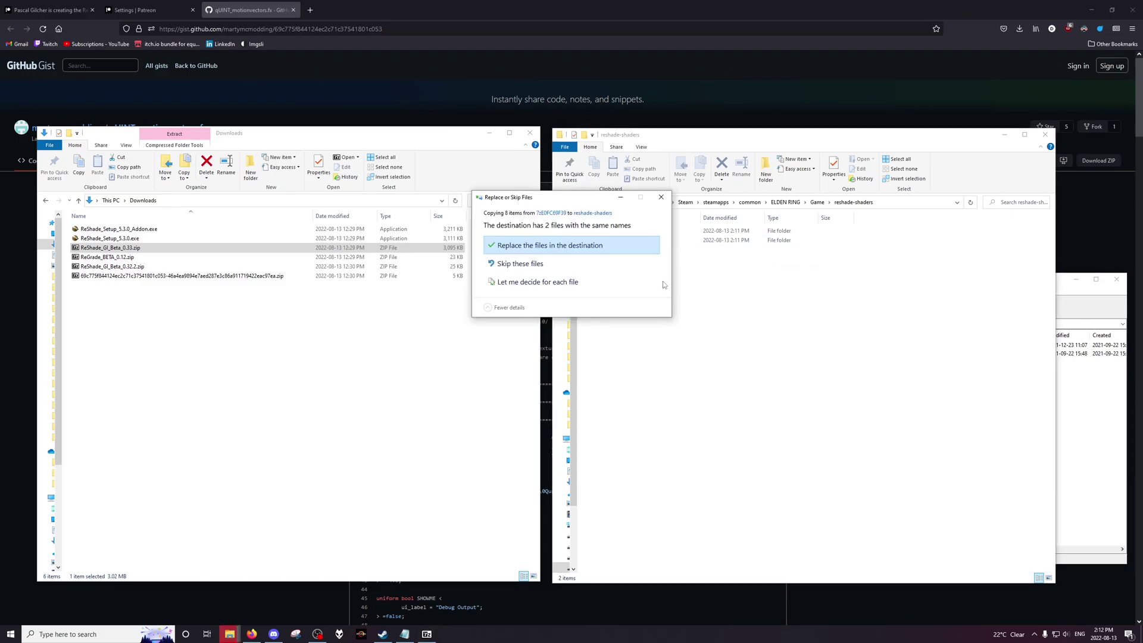
pyautogui.click(627, 249)
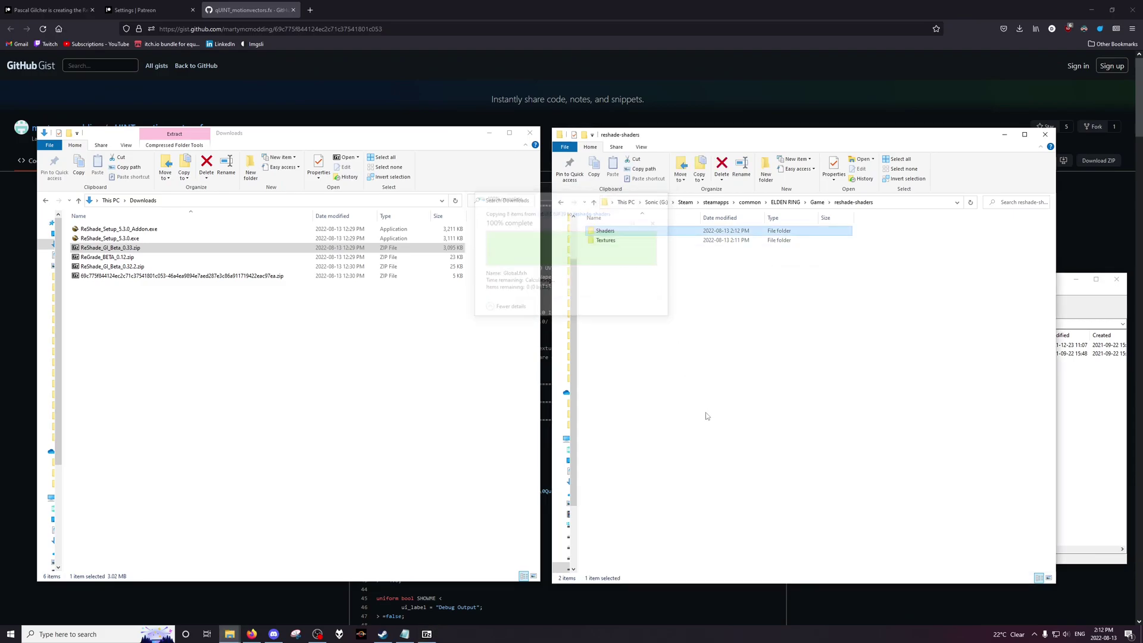
# Step: Copy qUINT_motionvectors.fx from the downloaded gist archive into the reshade-shaders Shaders folder
pyautogui.click(775, 324)
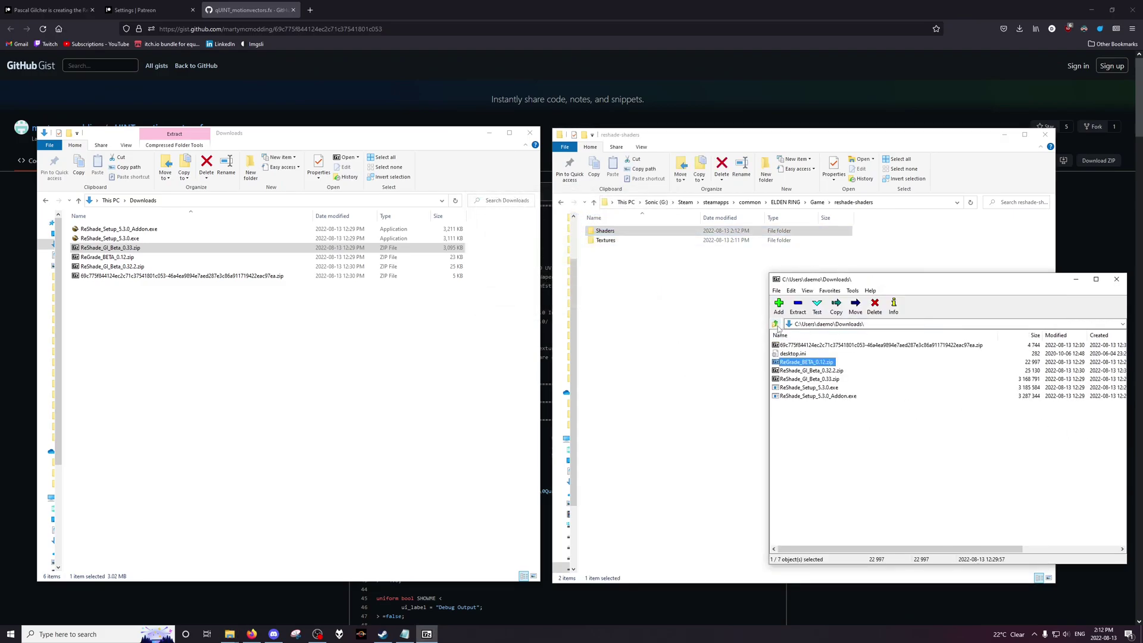
pyautogui.doubleClick(819, 347)
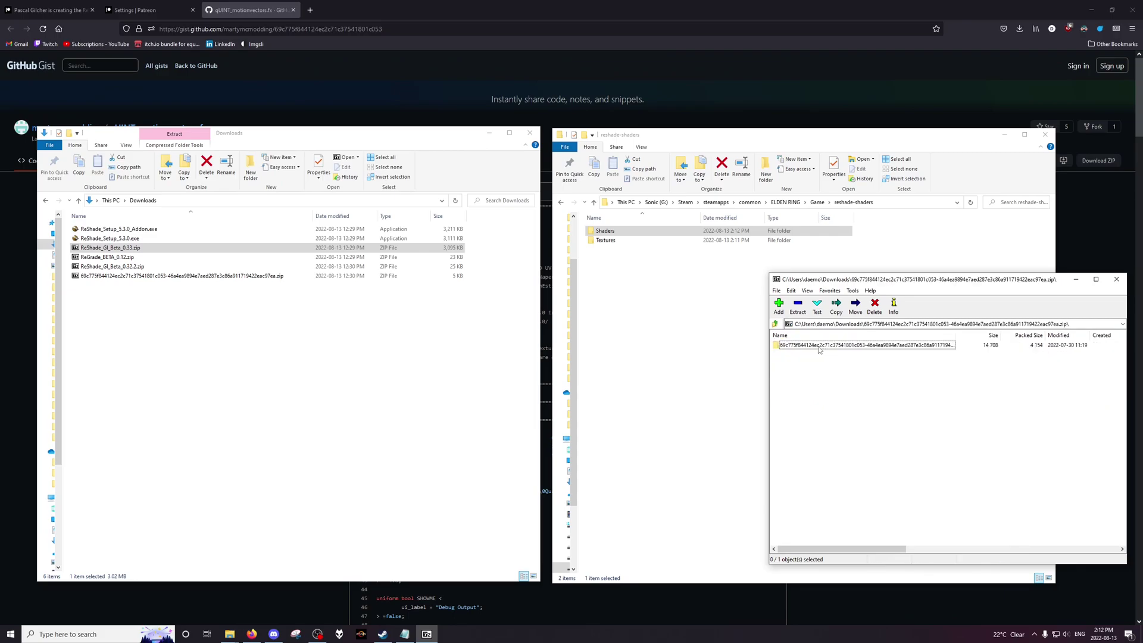
pyautogui.doubleClick(818, 346)
pyautogui.click(625, 273)
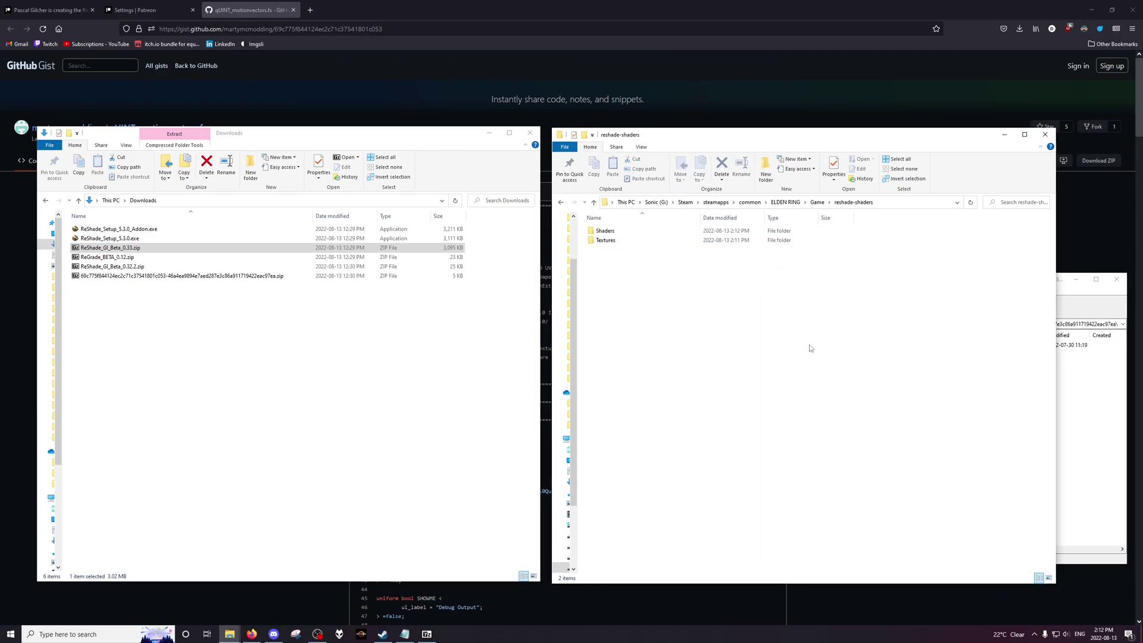
pyautogui.hotkey('alt', 'Tab')
pyautogui.doubleClick(605, 231)
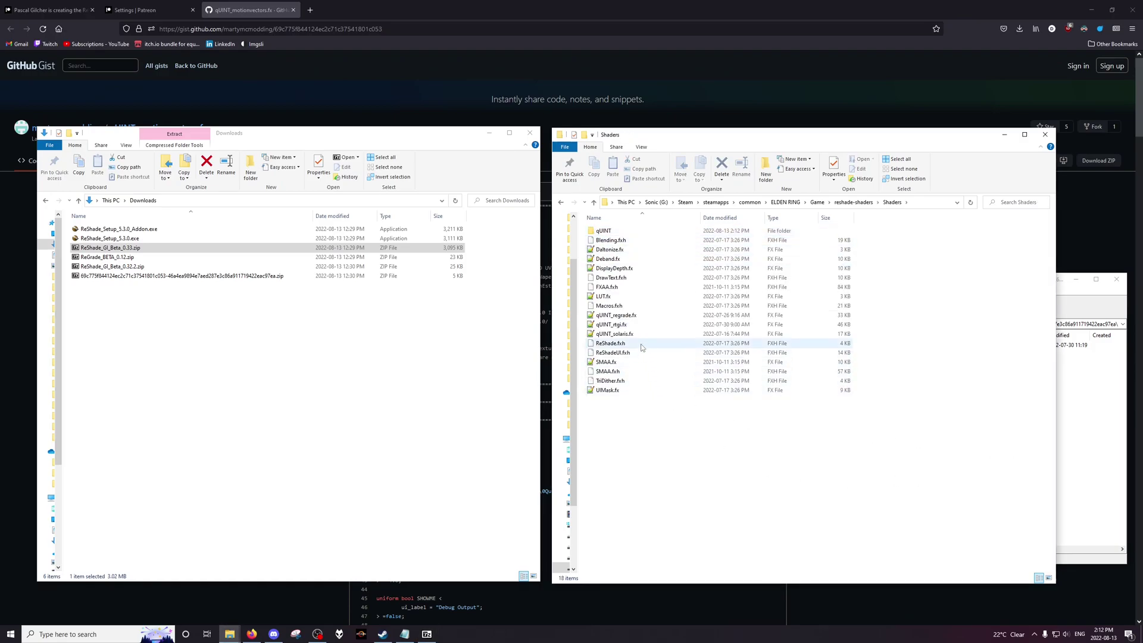
pyautogui.click(1069, 429)
pyautogui.click(798, 351)
pyautogui.moveTo(797, 351); pyautogui.dragTo(644, 428)
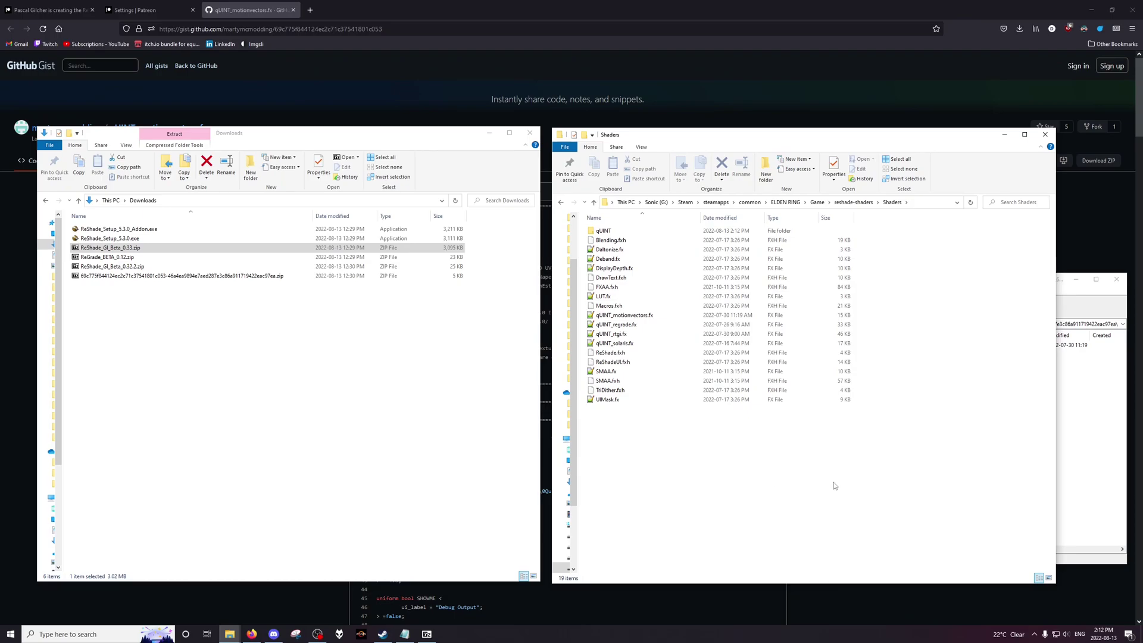
pyautogui.click(1081, 435)
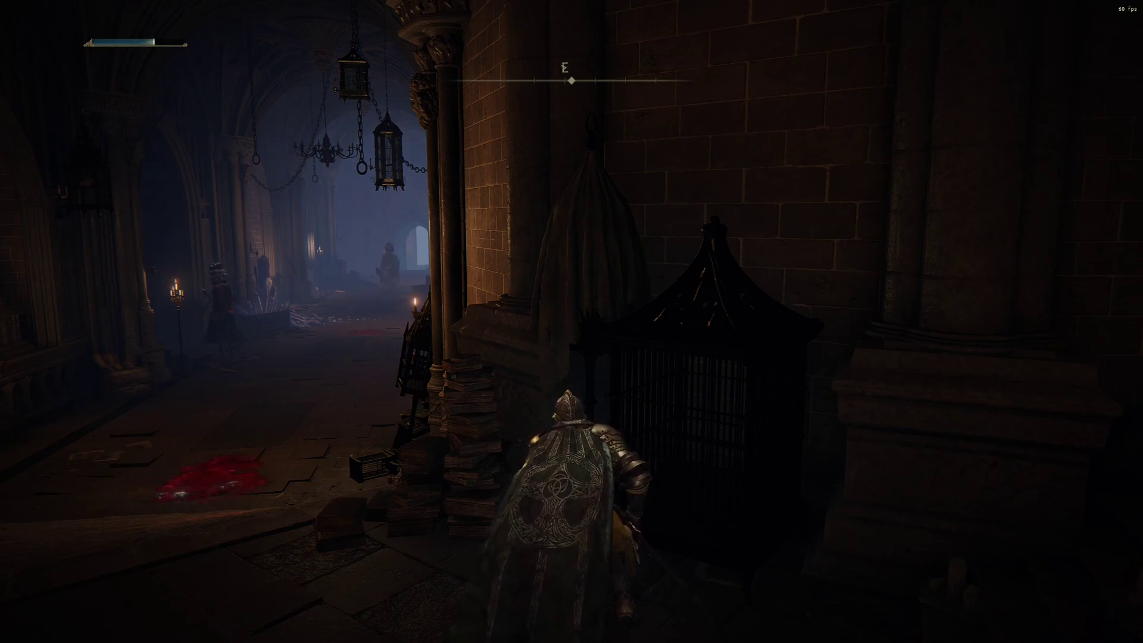
# Step: Switch to ELDEN RING and check the depth buffer with DisplayDepth's Depth map view and the Generic Depth add-on settings
pyautogui.press('XF86AudioLowerVolume')
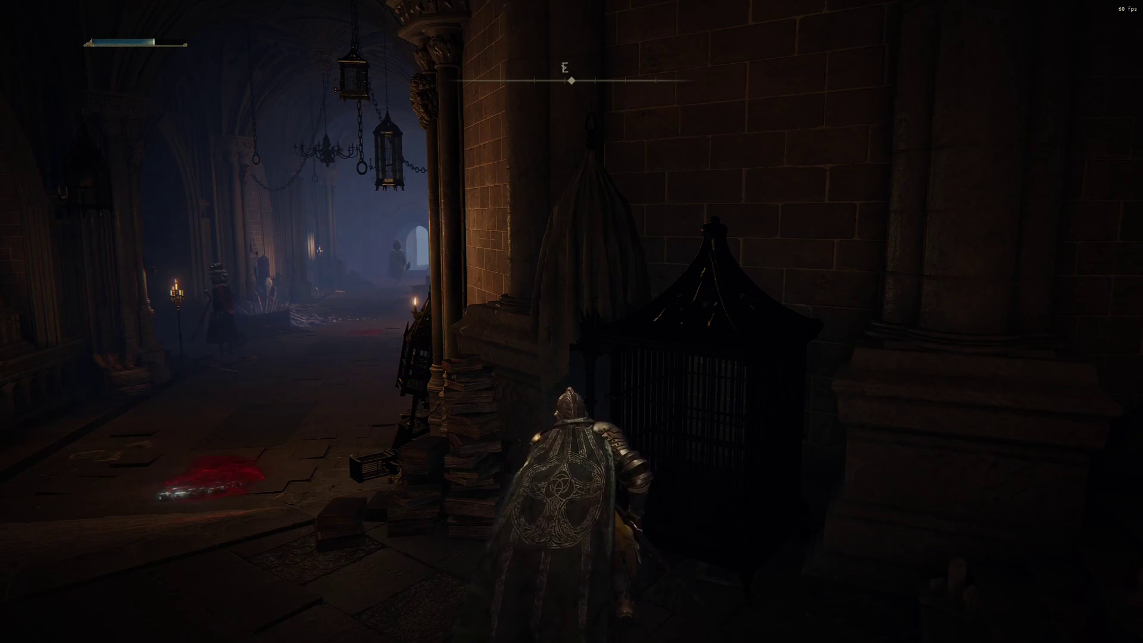
pyautogui.press('Home')
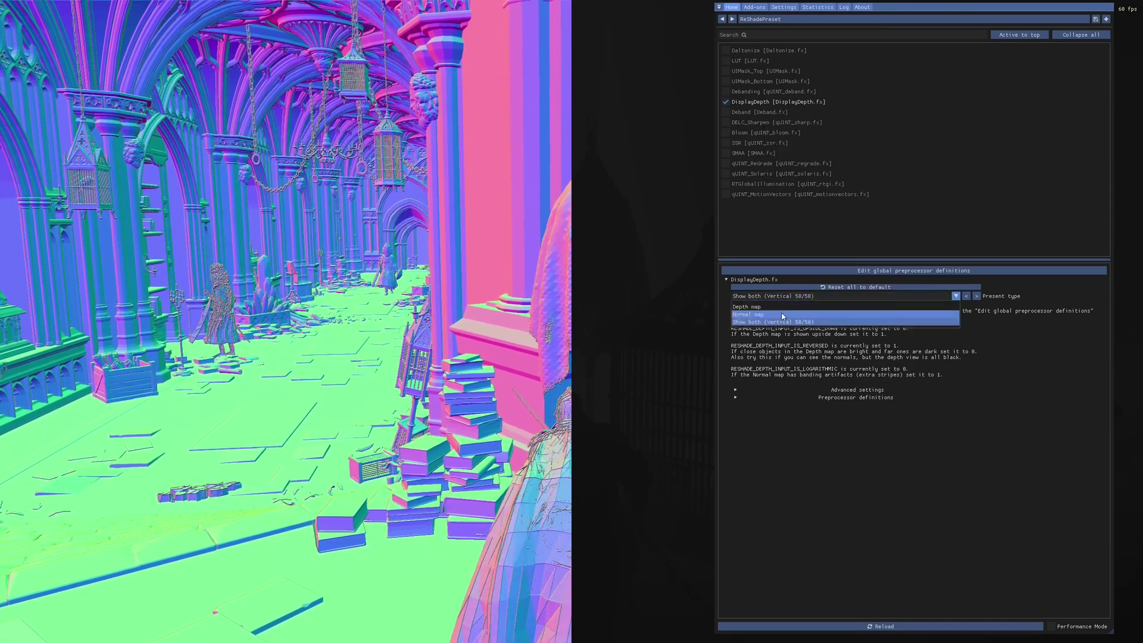
pyautogui.click(804, 306)
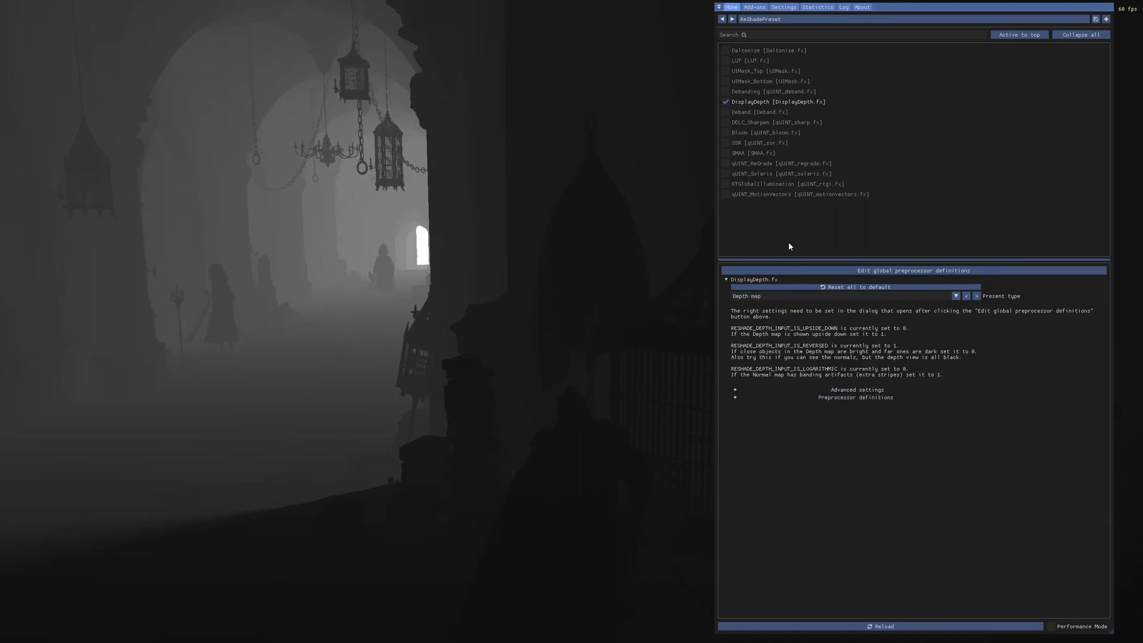
pyautogui.click(754, 7)
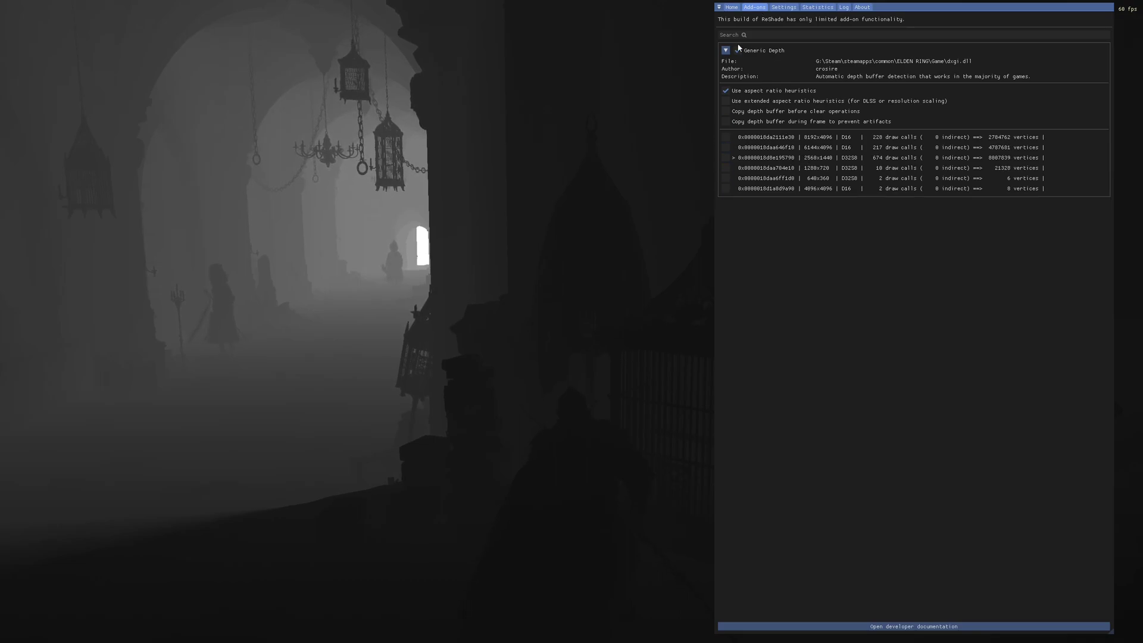
pyautogui.click(731, 8)
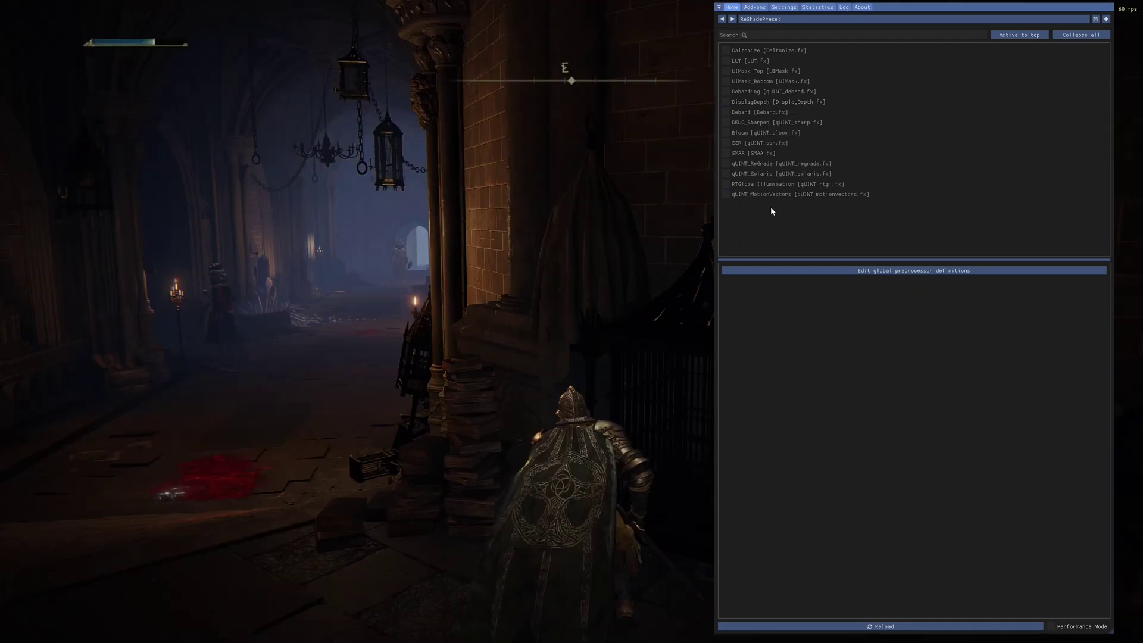
# Step: Enable the RTGlobalIllumination effect and raise its Fade Out Range to 1.000 while viewing the Lighting Channel
pyautogui.click(789, 186)
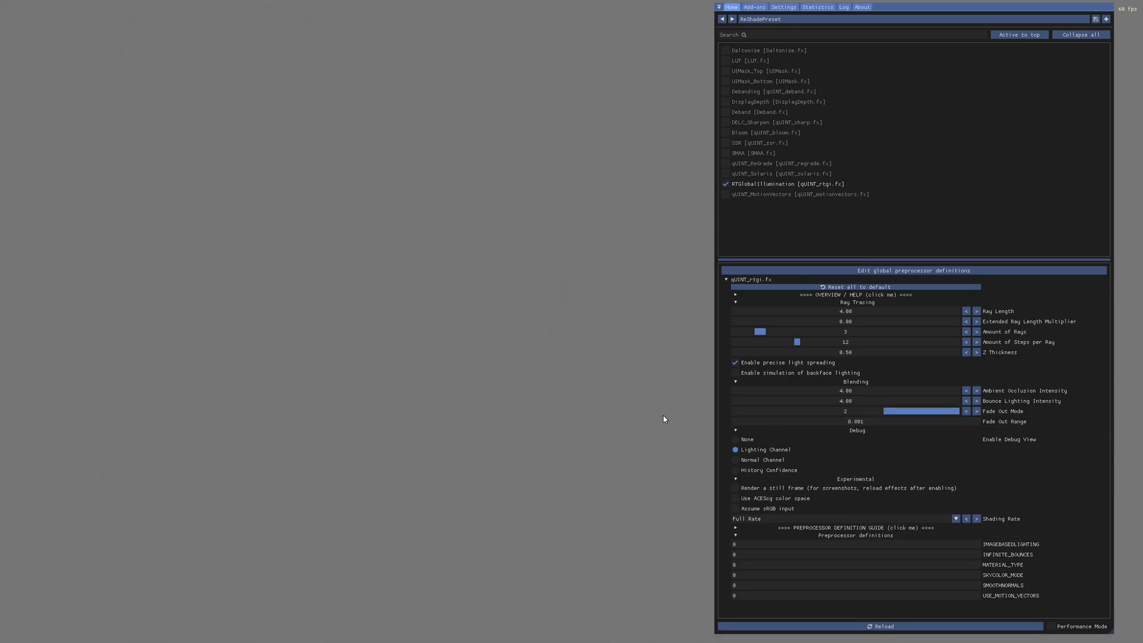
pyautogui.moveTo(1032, 426); pyautogui.dragTo(985, 421)
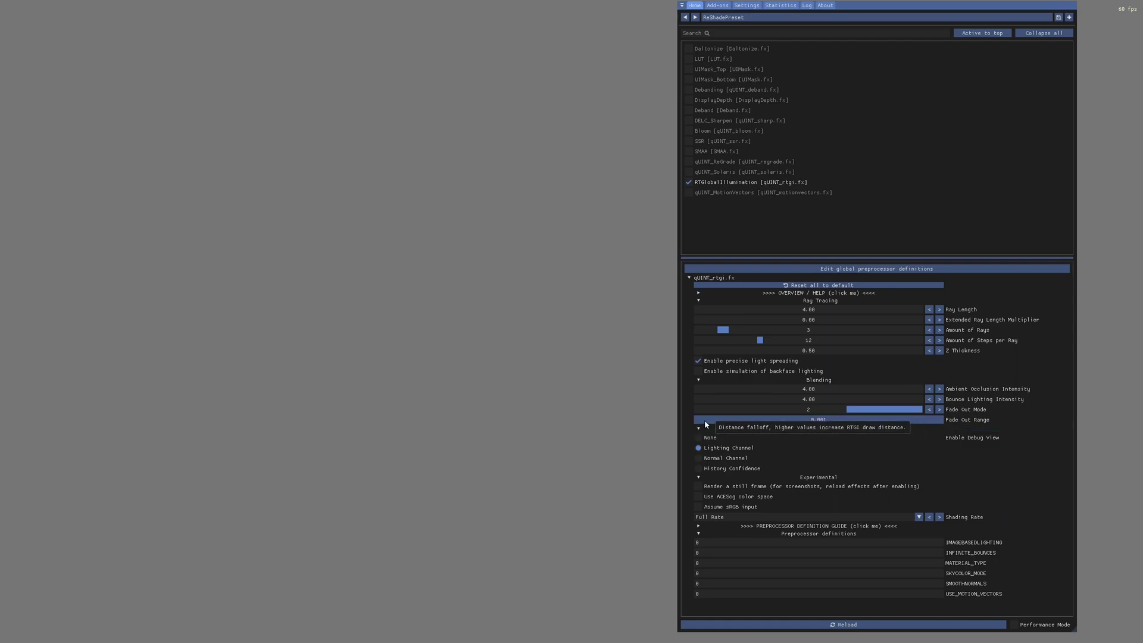
pyautogui.moveTo(706, 420); pyautogui.dragTo(907, 432)
pyautogui.moveTo(759, 421); pyautogui.dragTo(1041, 434)
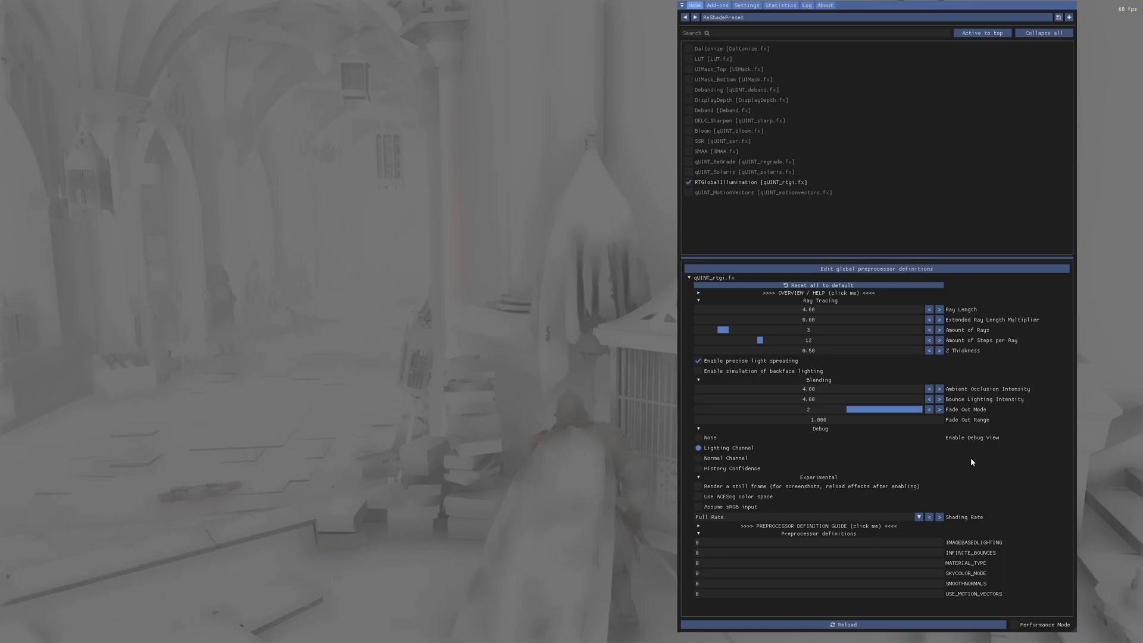
pyautogui.moveTo(987, 460); pyautogui.dragTo(1022, 460)
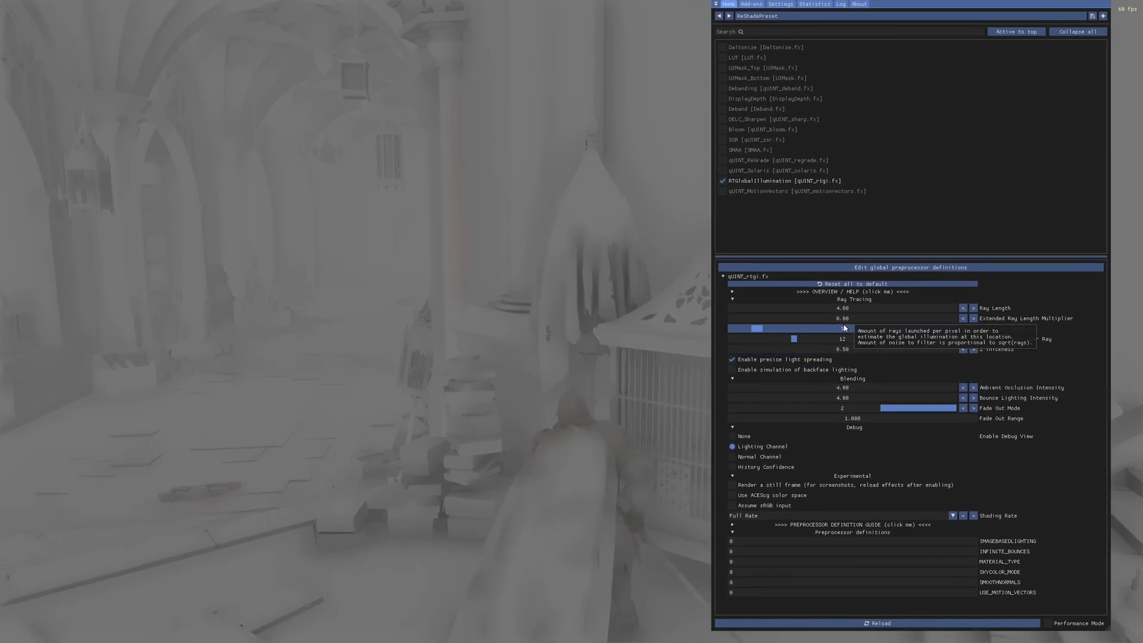
# Step: Set the Extended Ray Length Multiplier to 1.00 and try different Ray Length values, leaving Ray Length at 4.00
pyautogui.moveTo(740, 322); pyautogui.dragTo(946, 319)
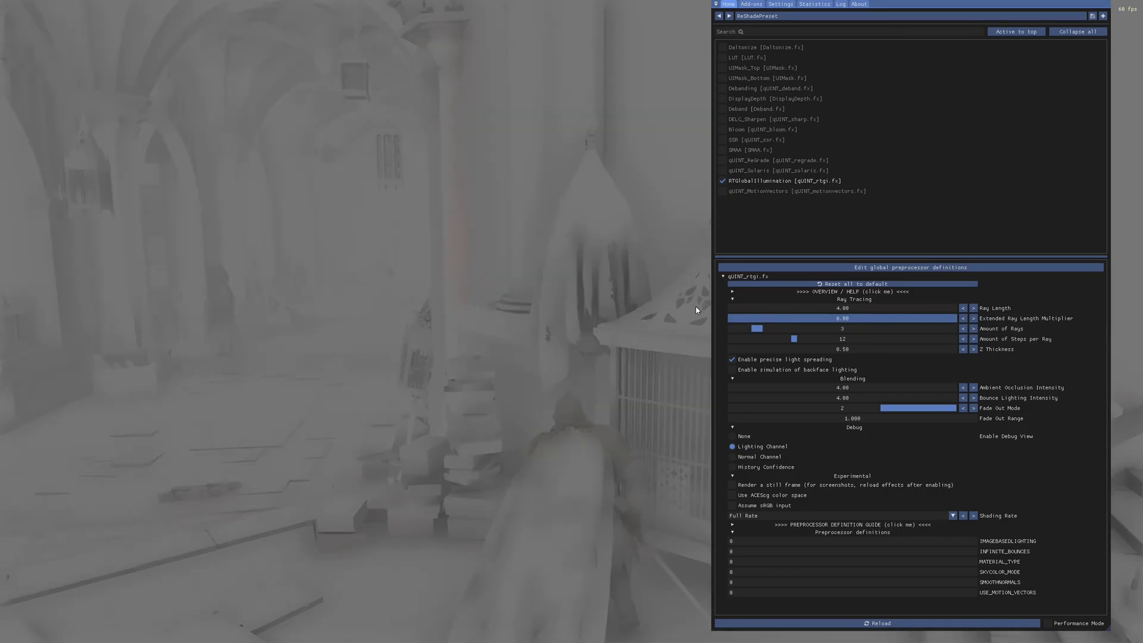
pyautogui.moveTo(762, 318); pyautogui.dragTo(920, 321)
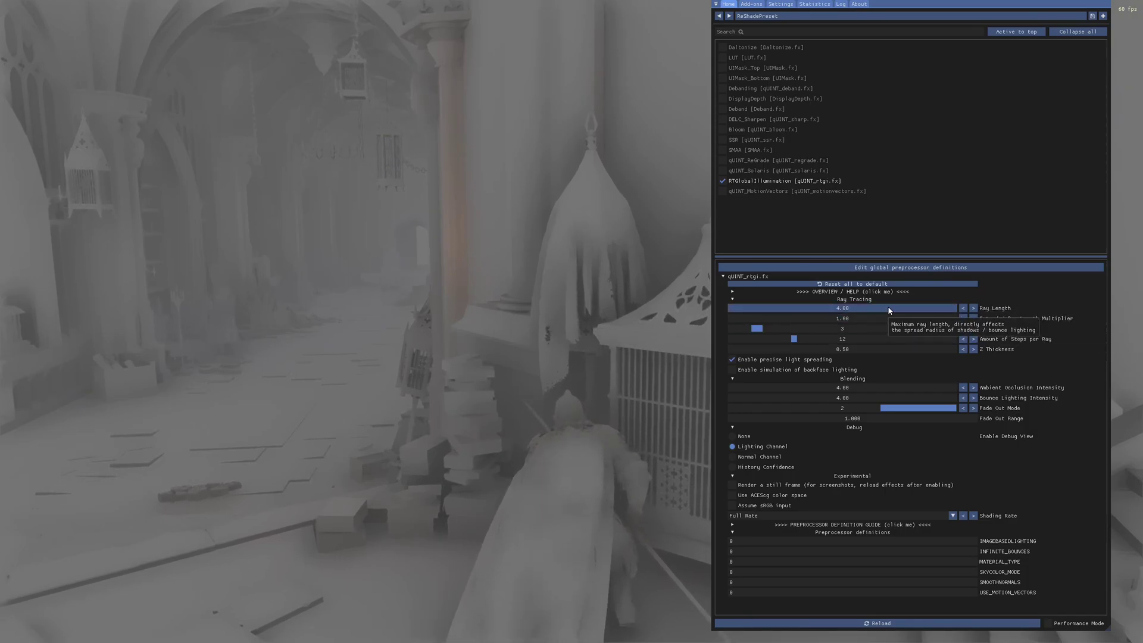
pyautogui.moveTo(888, 305); pyautogui.dragTo(694, 291)
pyautogui.moveTo(864, 306); pyautogui.dragTo(686, 287)
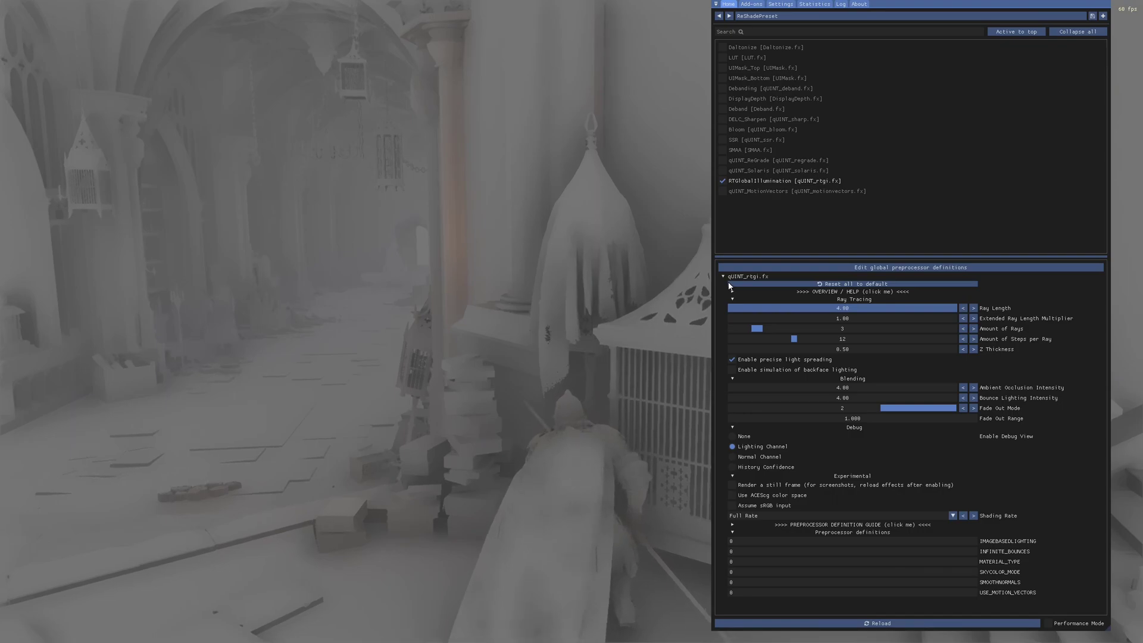
pyautogui.moveTo(729, 286); pyautogui.dragTo(730, 287)
pyautogui.moveTo(781, 371)
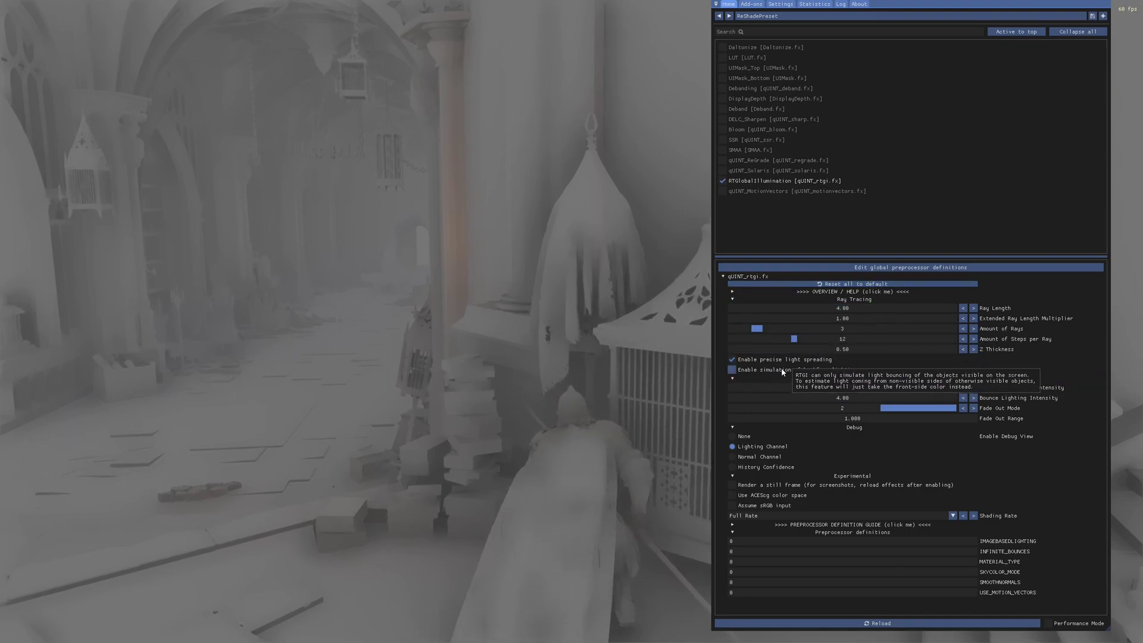
# Step: Set the RTGI debug view to None, assign Numpad 1 as RTGlobalIllumination's toggle shortcut, and use it to compare the effect off and on
pyautogui.click(749, 437)
pyautogui.rightClick(796, 182)
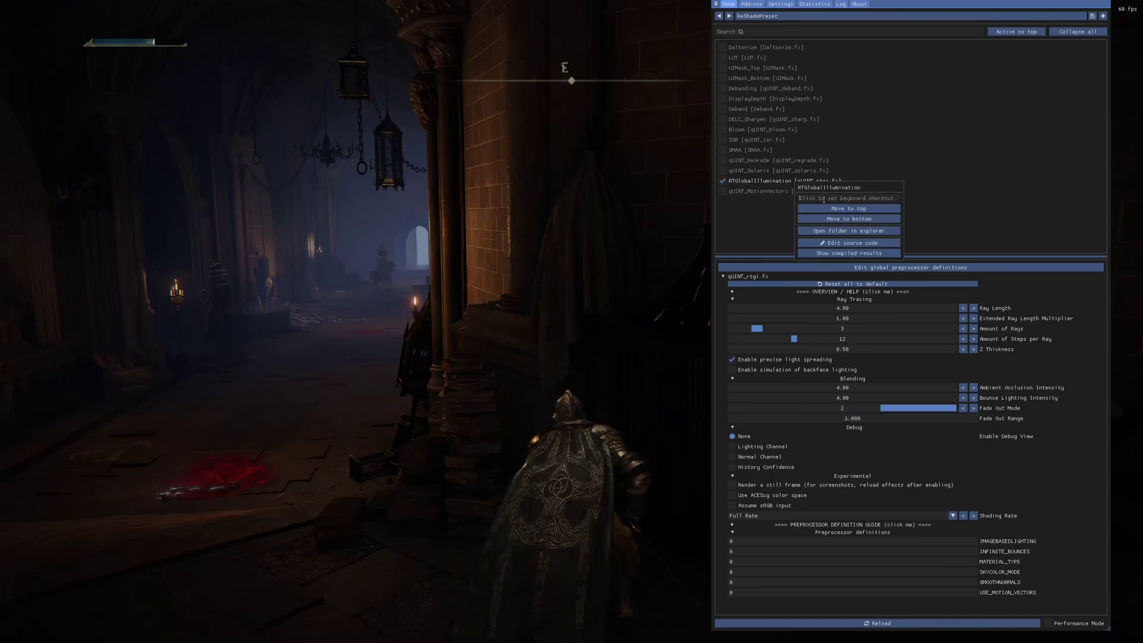
pyautogui.press('KP_1')
pyautogui.click(752, 247)
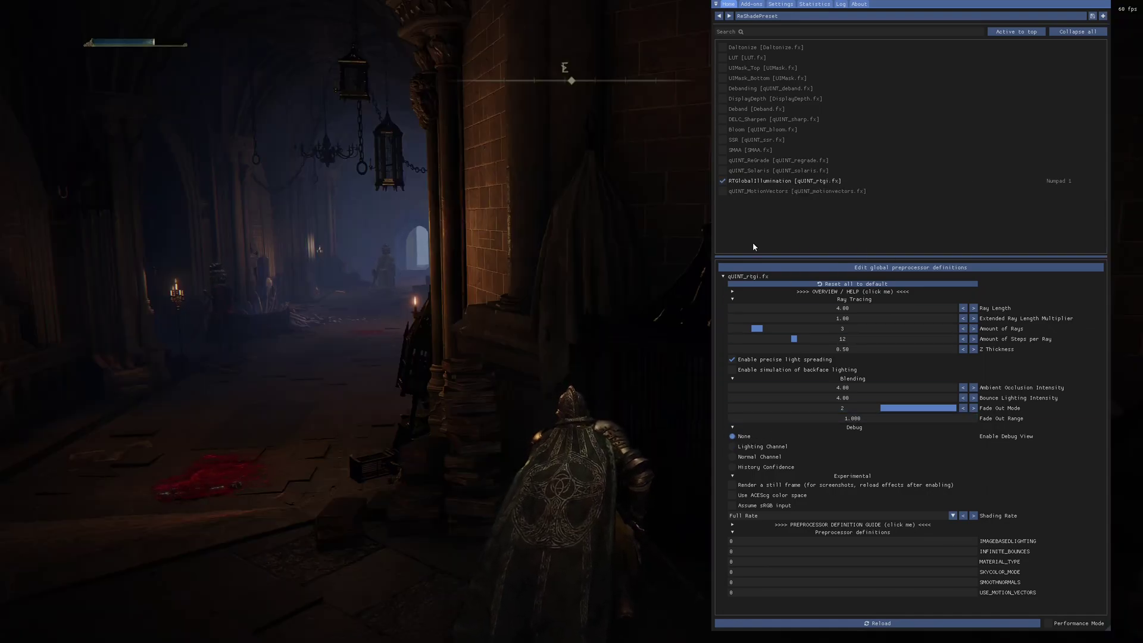
pyautogui.press('KP_1')
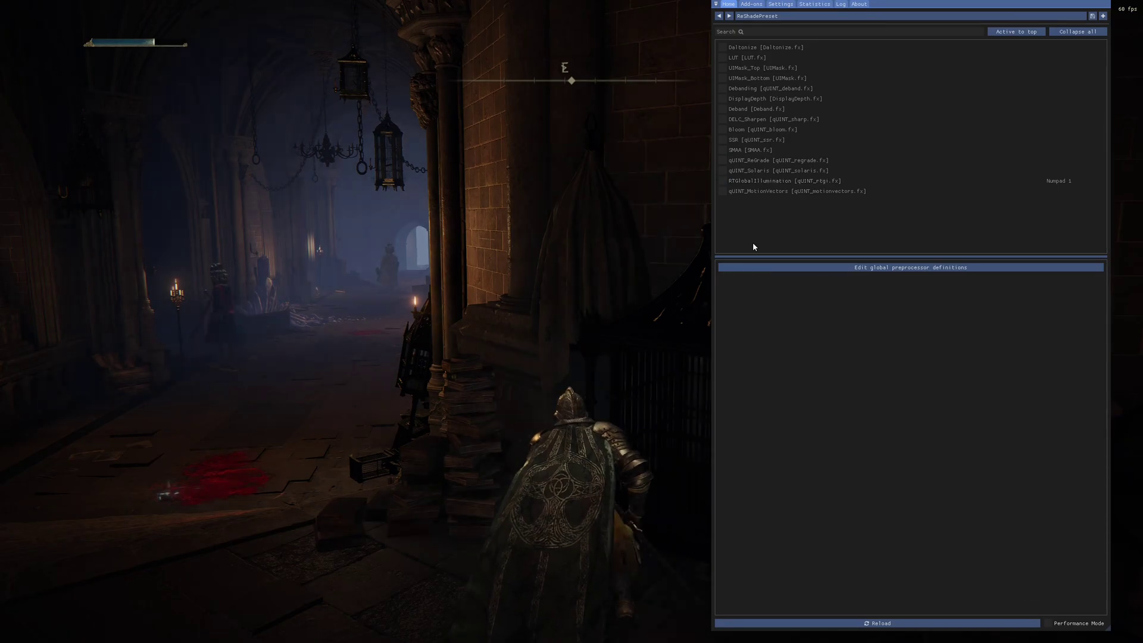
pyautogui.press('KP_1')
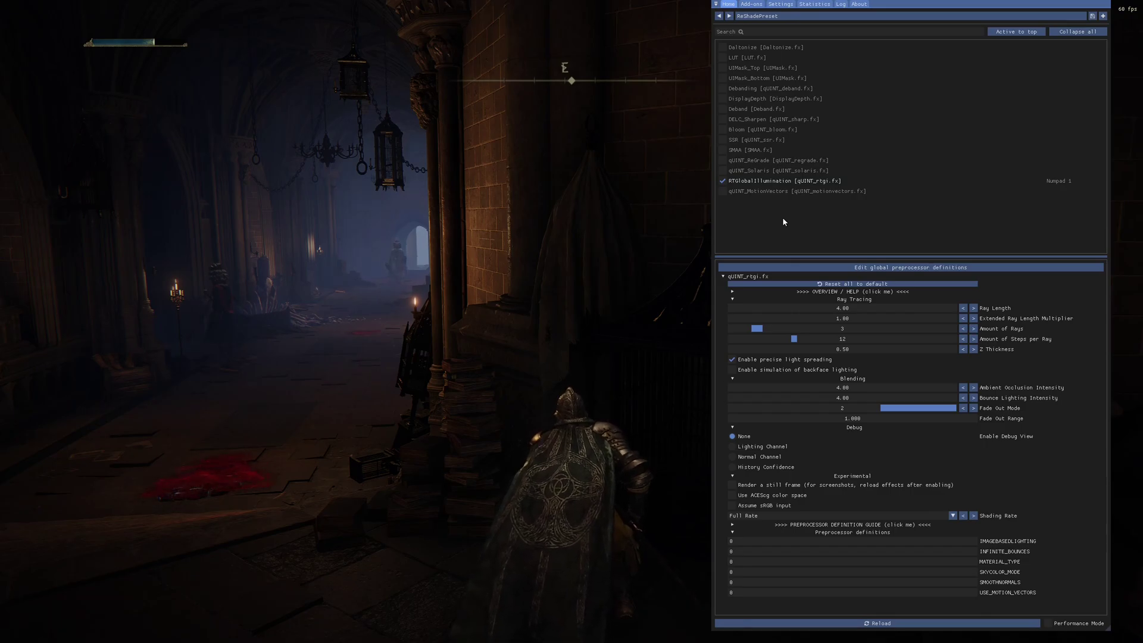
# Step: Disable RTGlobalIllumination and enable qUINT_MotionVectors at Full Resolution with Filter Smoothness 0.000
pyautogui.click(795, 181)
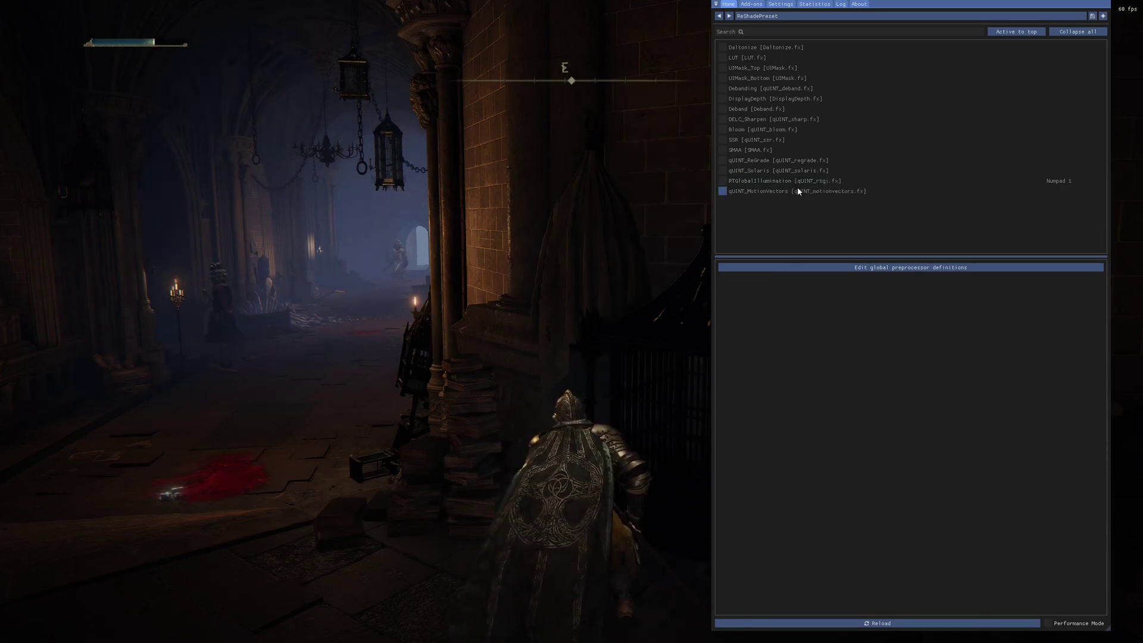
pyautogui.click(796, 191)
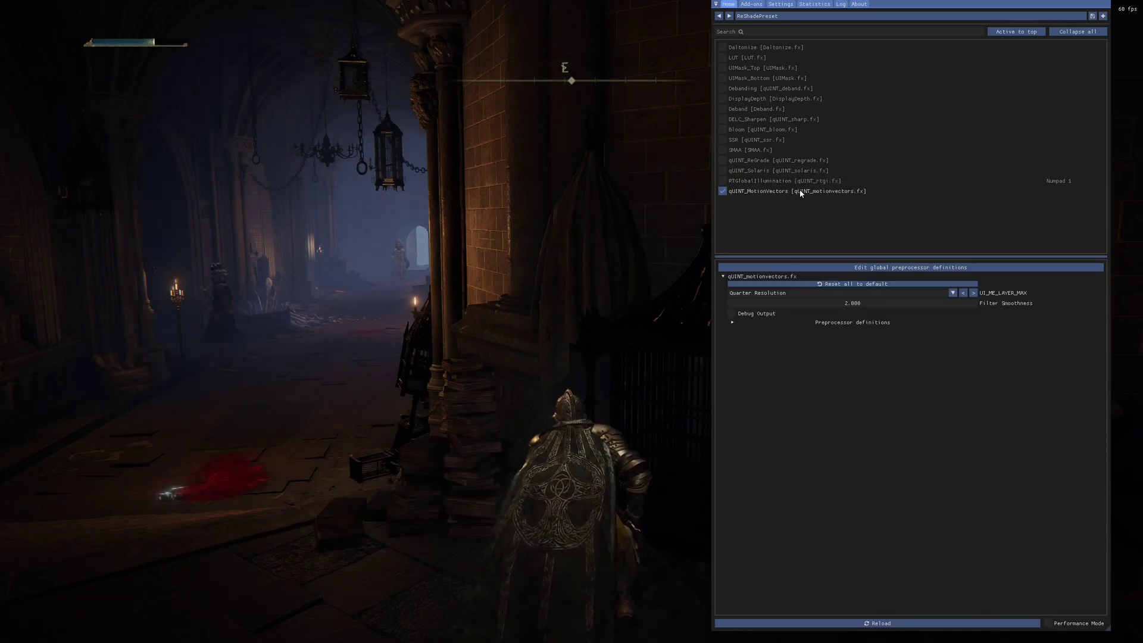
pyautogui.click(783, 293)
pyautogui.click(785, 302)
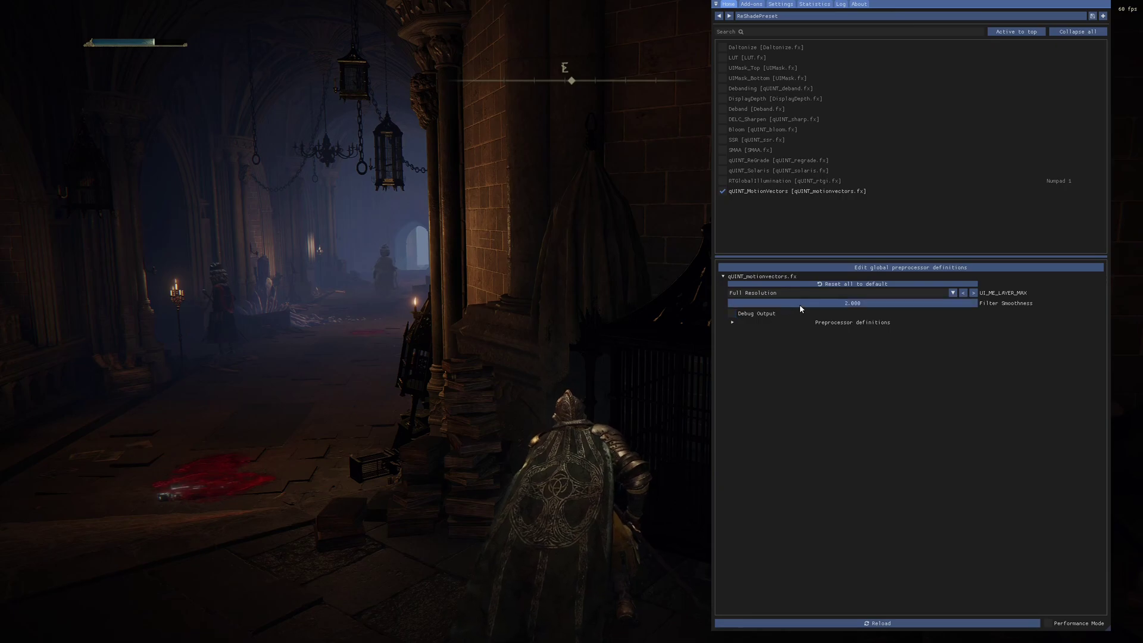
pyautogui.moveTo(800, 309); pyautogui.dragTo(729, 305)
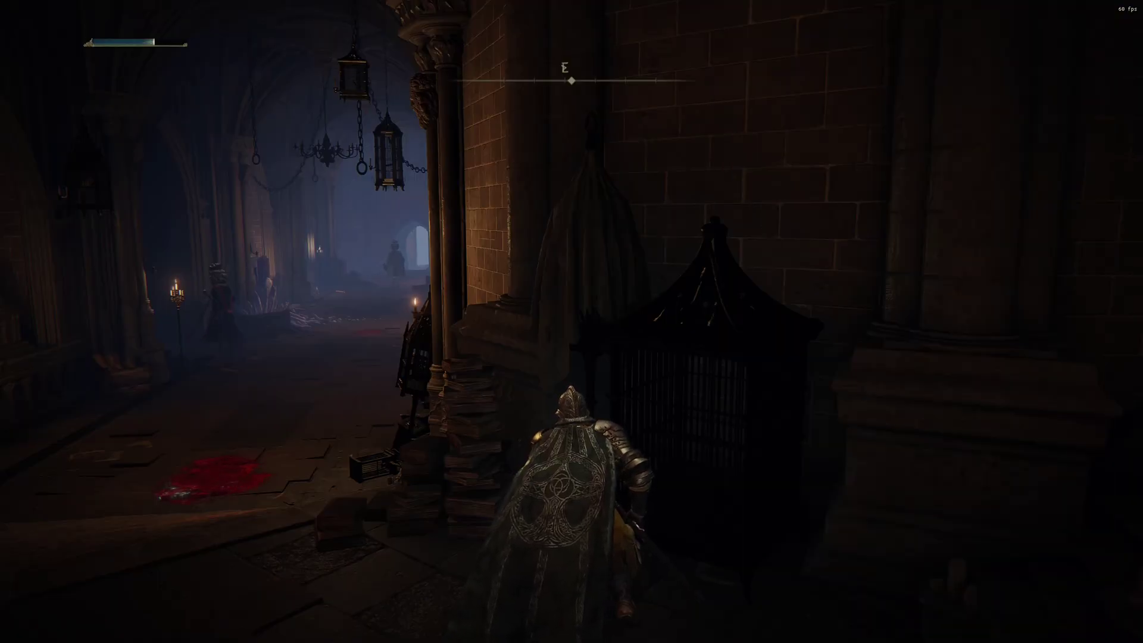
# Step: Change the second option in the game's Advanced Settings for graphics and return to the ReShade overlay
pyautogui.press('Escape')
pyautogui.press('Up')
pyautogui.press('Return')
pyautogui.press('c')
pyautogui.press('c')
pyautogui.press('c')
pyautogui.press('c')
pyautogui.press('c')
pyautogui.press('c')
pyautogui.press('Down')
pyautogui.press('Down')
pyautogui.press('Down')
pyautogui.press('Down')
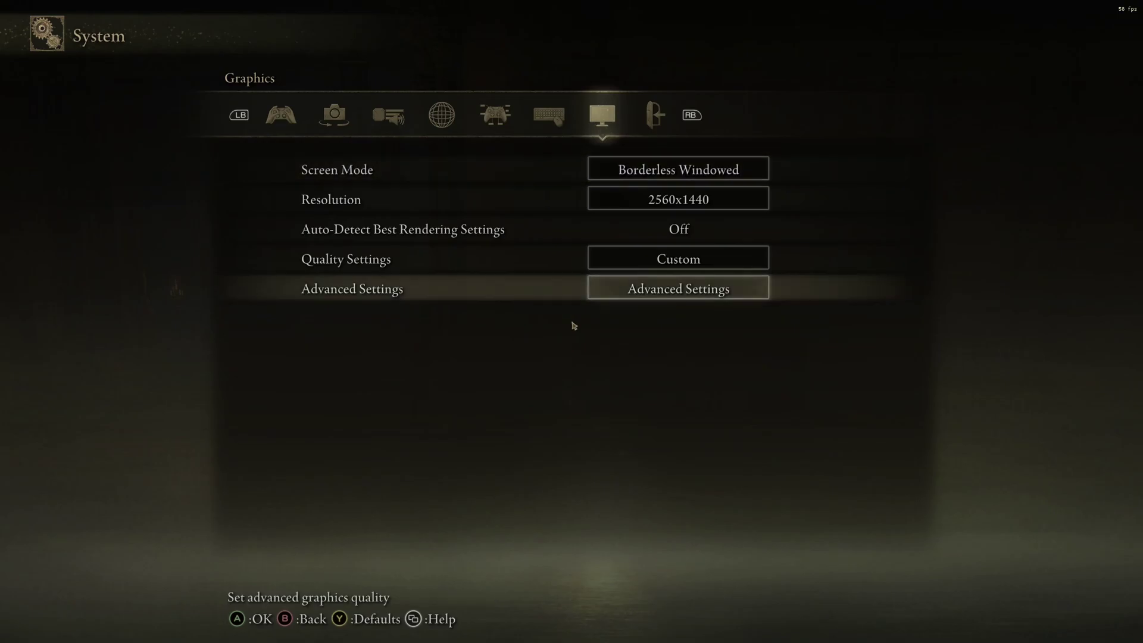
pyautogui.press('Return')
pyautogui.press('Down')
pyautogui.press('Right')
pyautogui.press('Escape')
pyautogui.press('Escape')
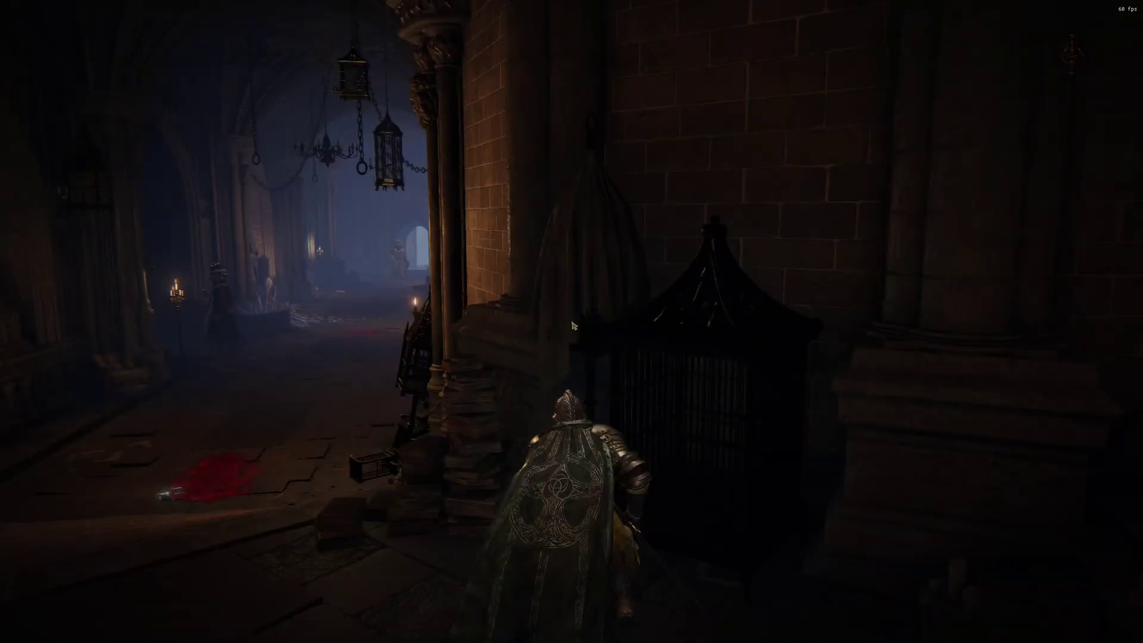
pyautogui.press('Escape')
pyautogui.press('Home')
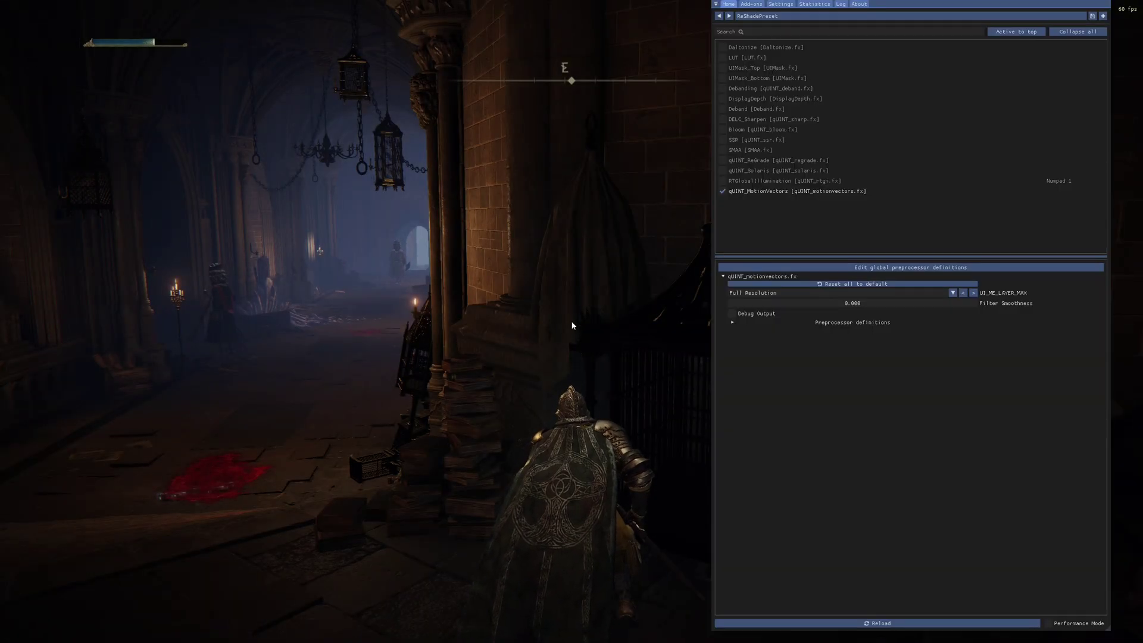
# Step: Preview the motion vectors through Debug Output and set them to Half Resolution with Filter Smoothness 4.000
pyautogui.click(756, 316)
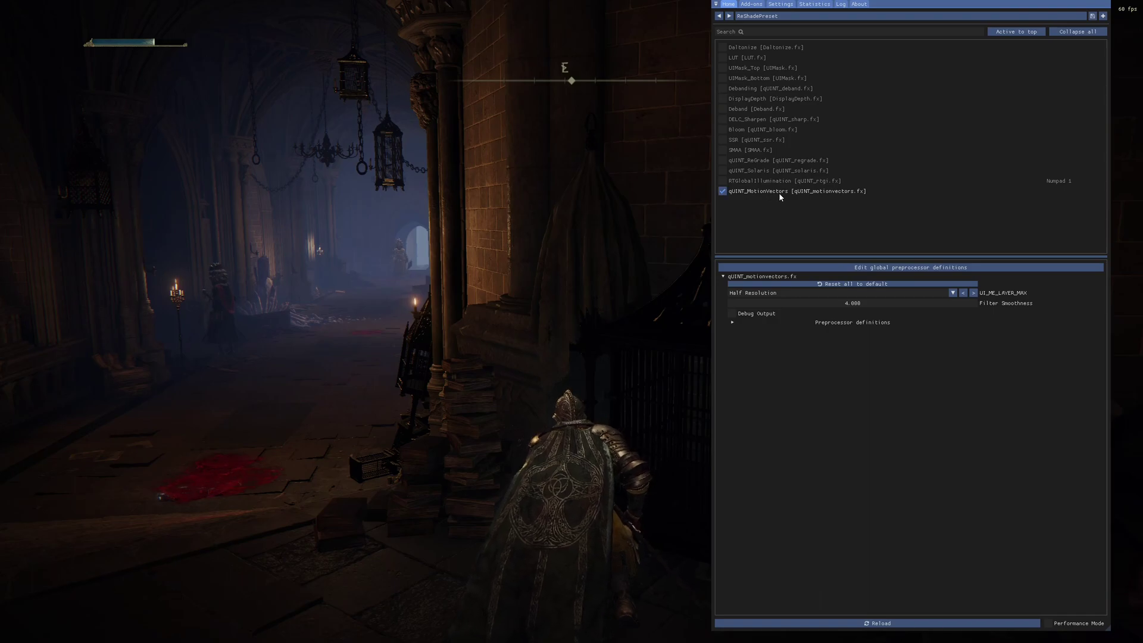
# Step: Move qUINT_MotionVectors to the top of the effect list, place RTGlobalIllumination directly below it, and enable RTGlobalIllumination with USE_MOTION_VECTORS set to 1
pyautogui.moveTo(782, 192); pyautogui.dragTo(762, 46)
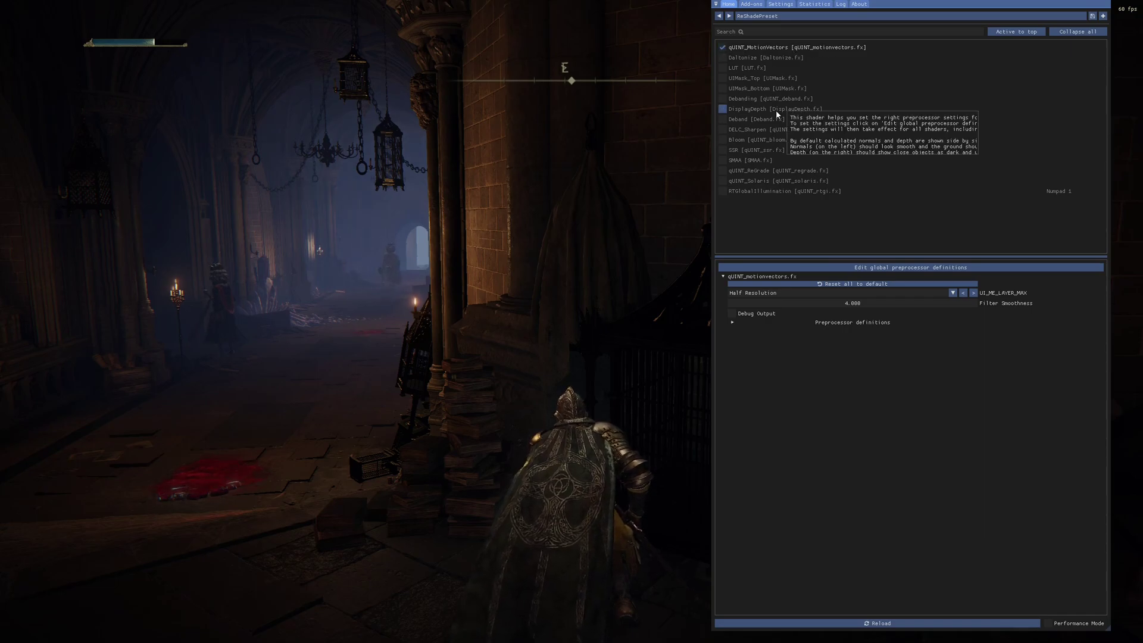
pyautogui.moveTo(774, 190); pyautogui.dragTo(777, 57)
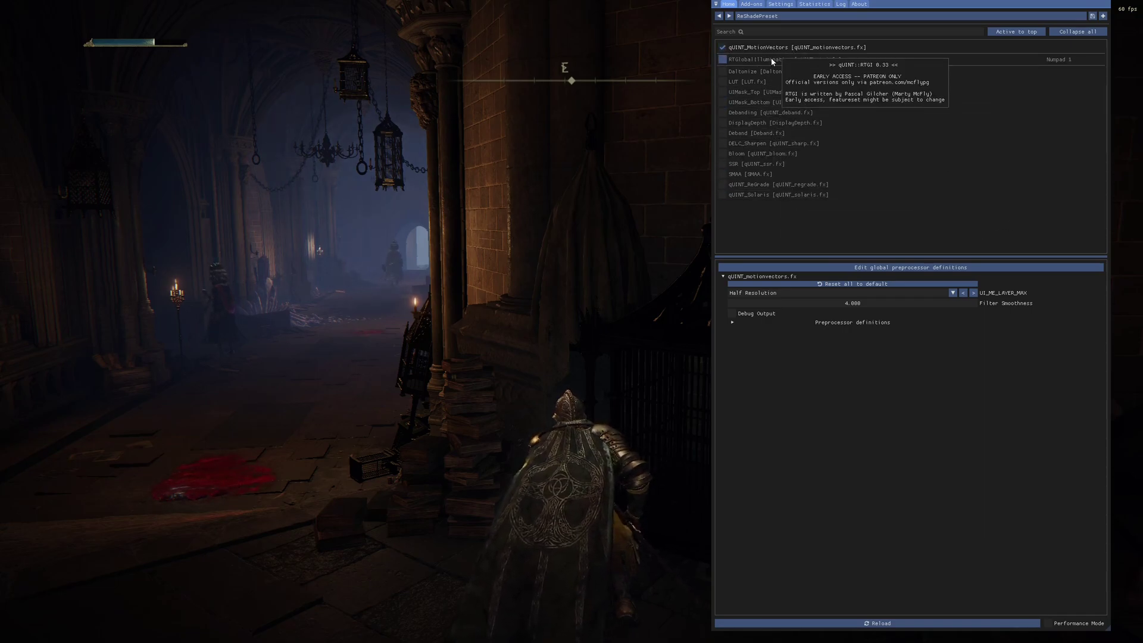
pyautogui.click(777, 57)
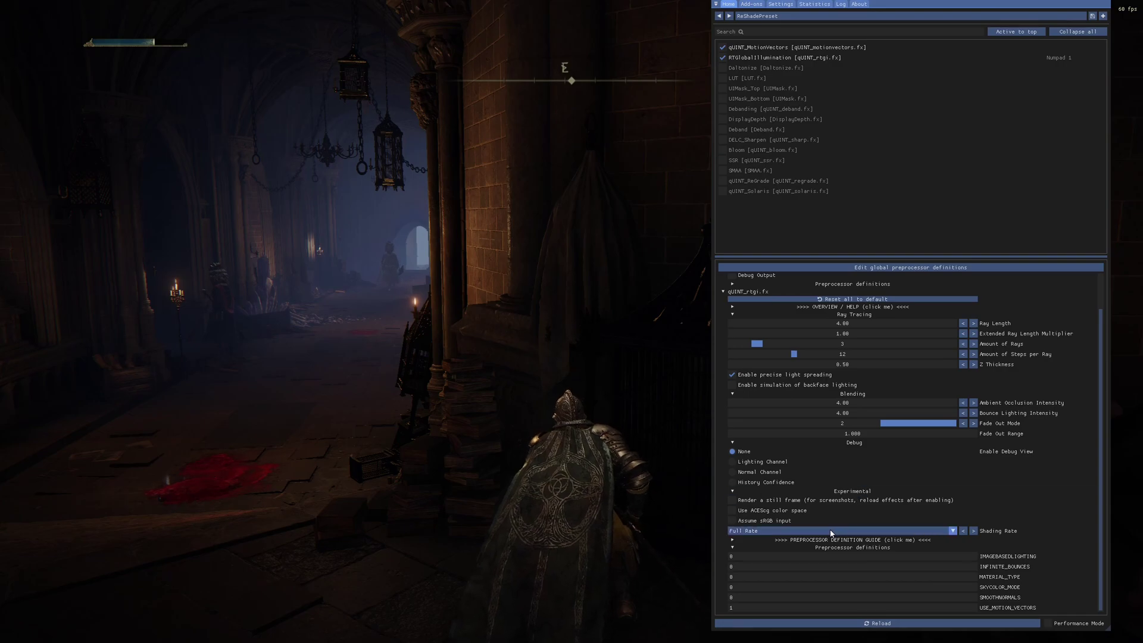
# Step: Set the RTGI Shading Rate to Half Rate and collapse its Experimental and Preprocessor definitions sections
pyautogui.click(767, 531)
pyautogui.click(756, 548)
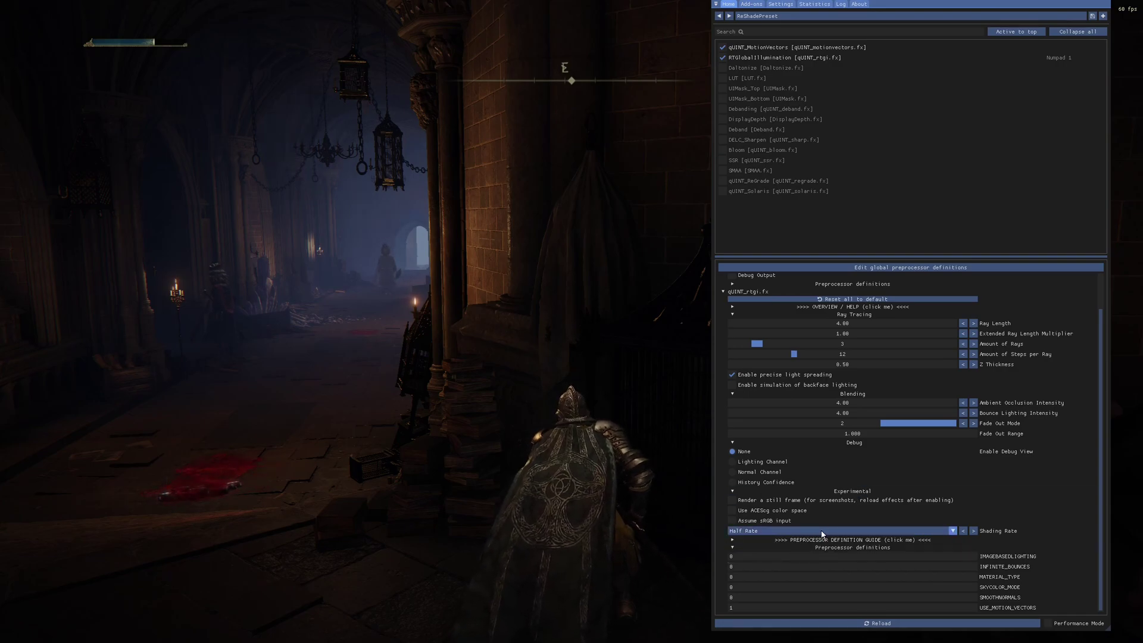
pyautogui.click(873, 492)
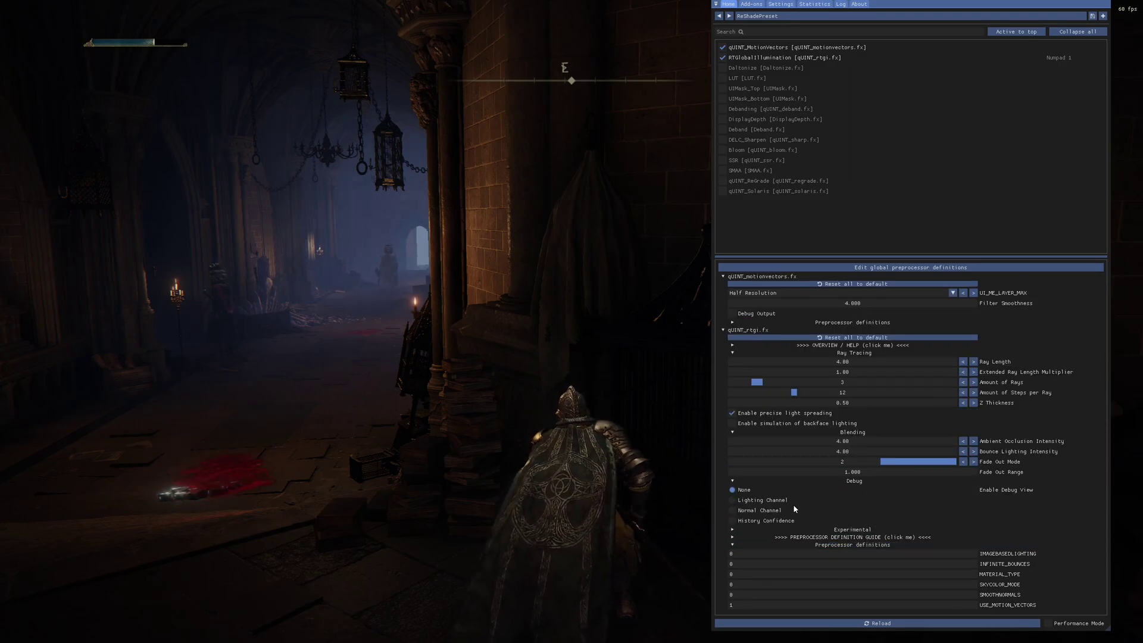
pyautogui.click(839, 545)
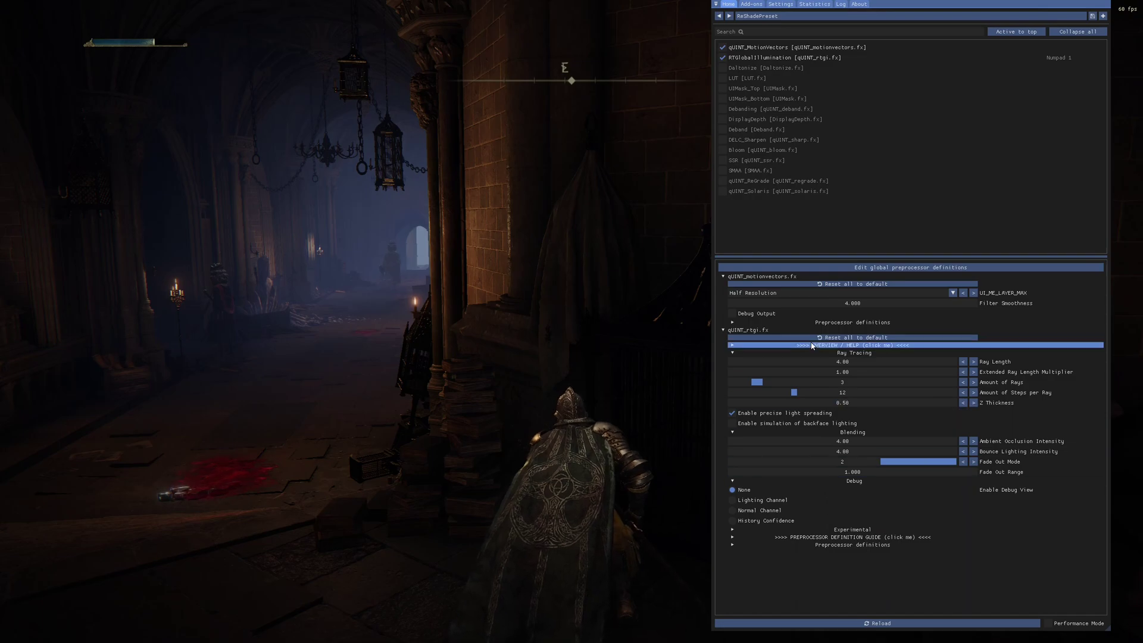
pyautogui.click(803, 545)
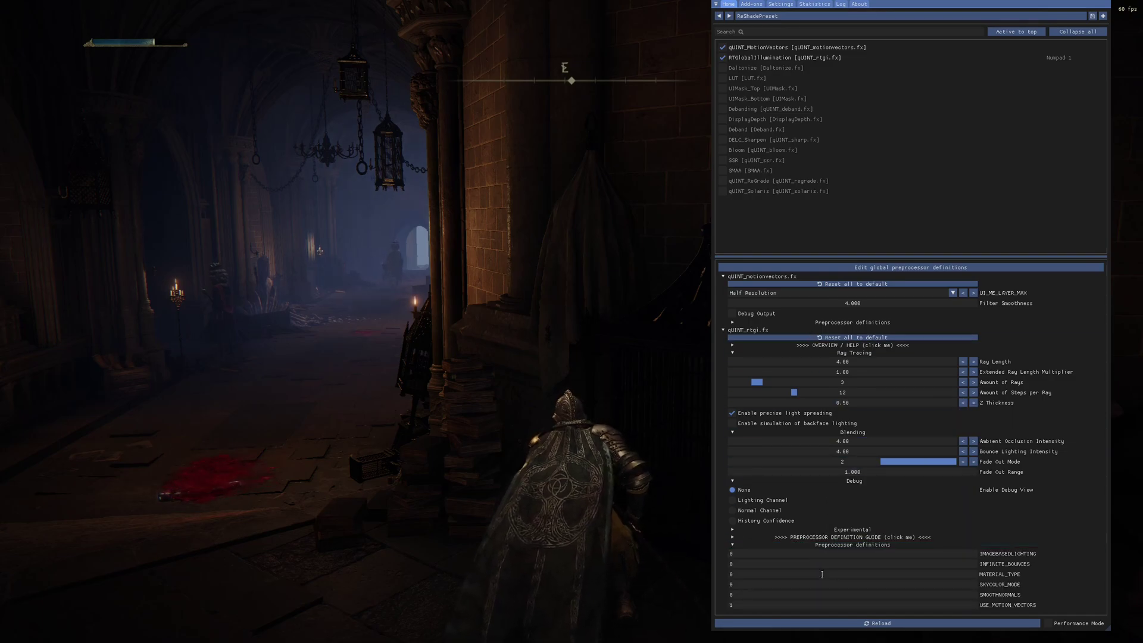
pyautogui.click(801, 544)
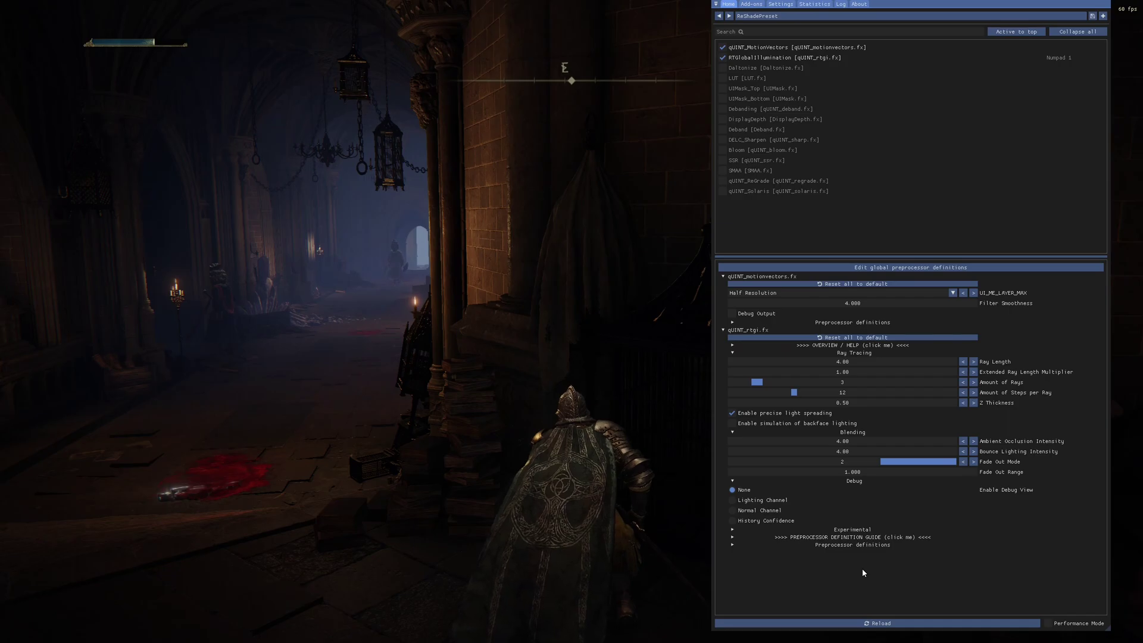
# Step: Close the ReShade overlay and walk through the hall to the stained-glass window to examine the RTGI lighting in motion
pyautogui.press('Home')
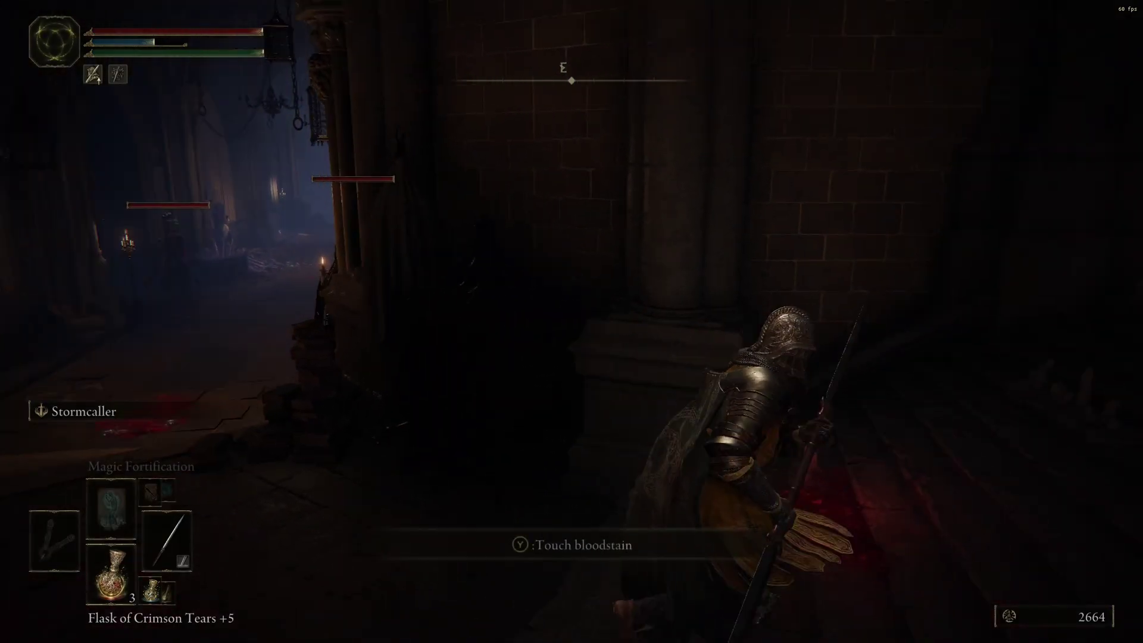
pyautogui.press('w')
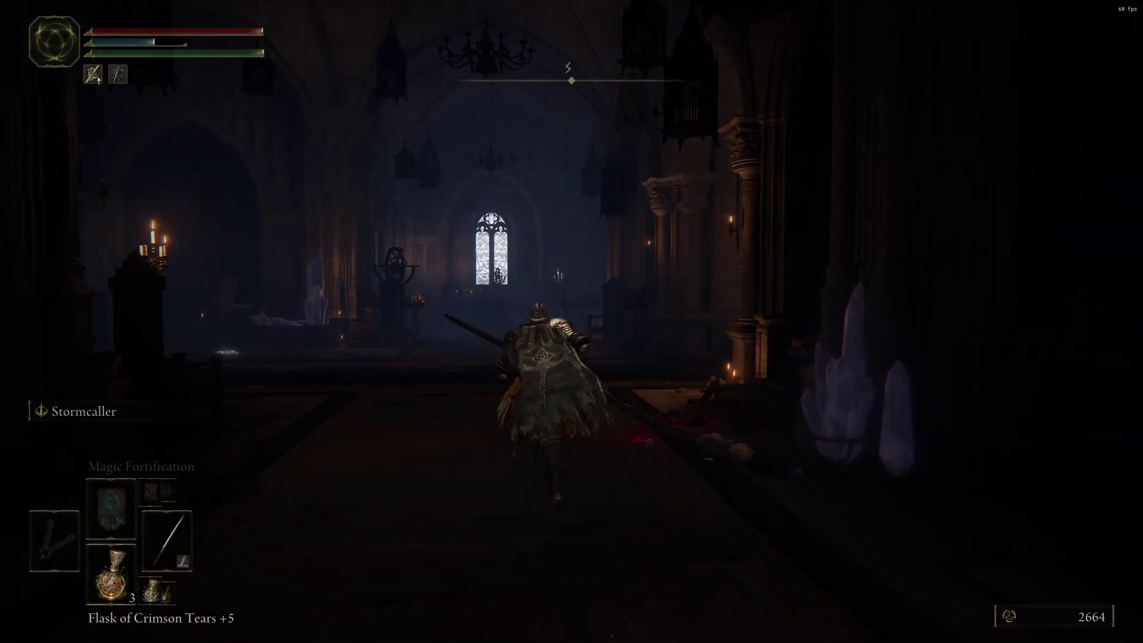
pyautogui.press('w')
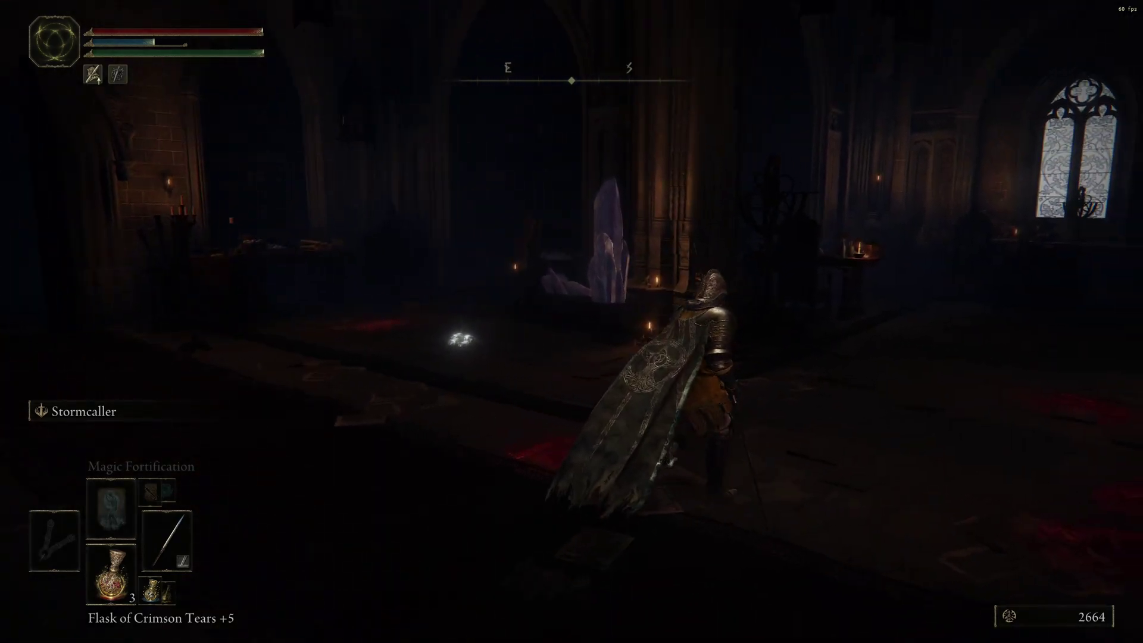
pyautogui.press('w')
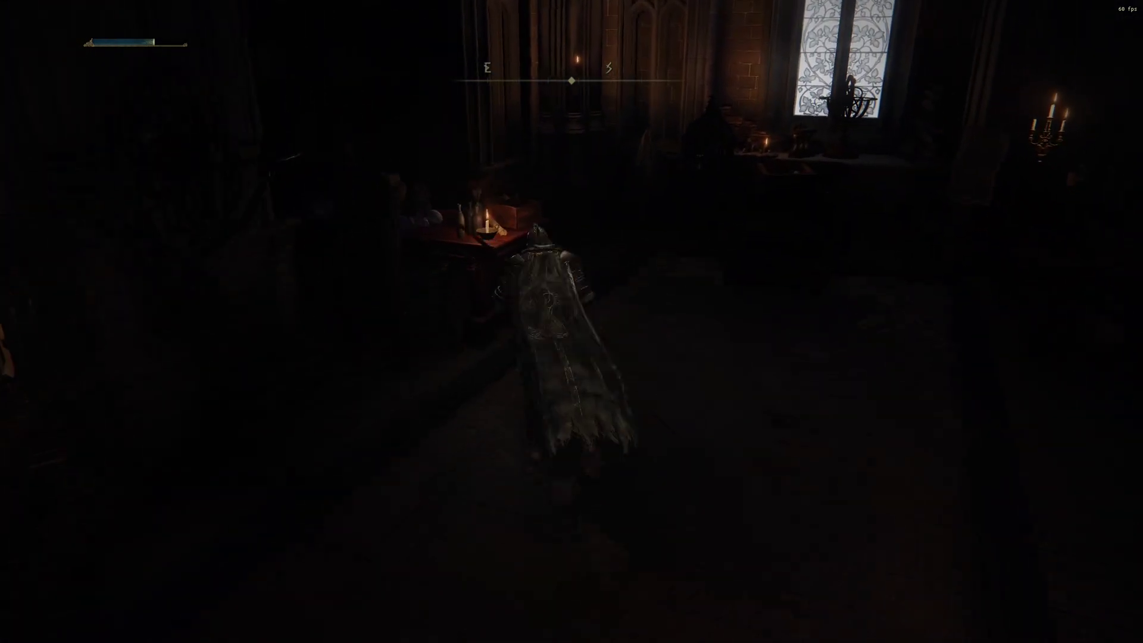
pyautogui.press('w')
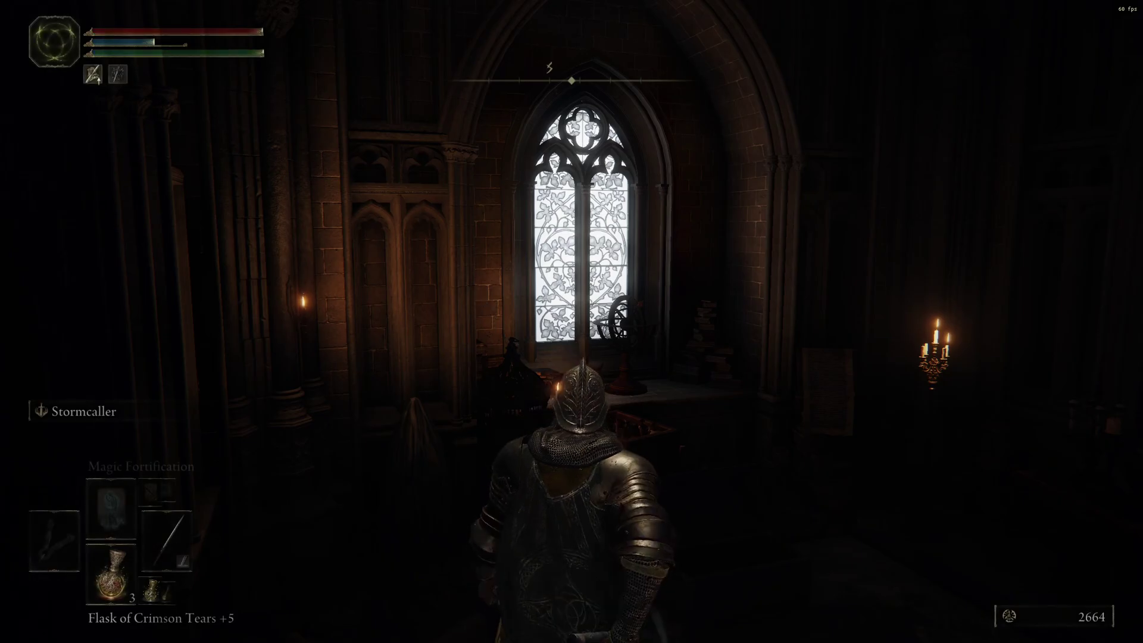
pyautogui.press('w')
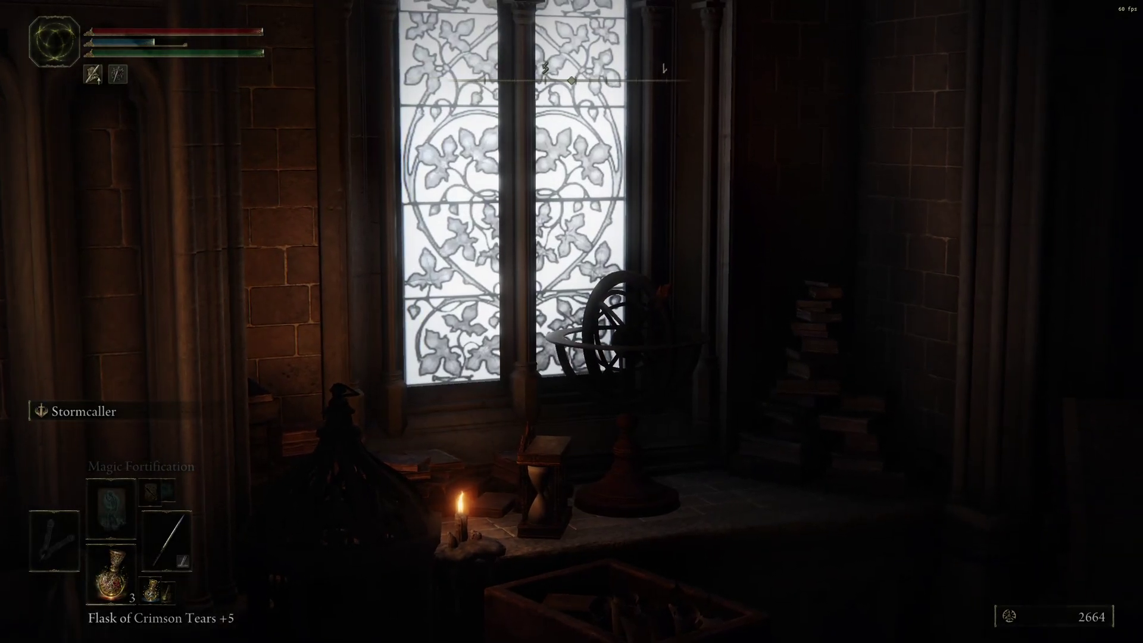
pyautogui.press('w')
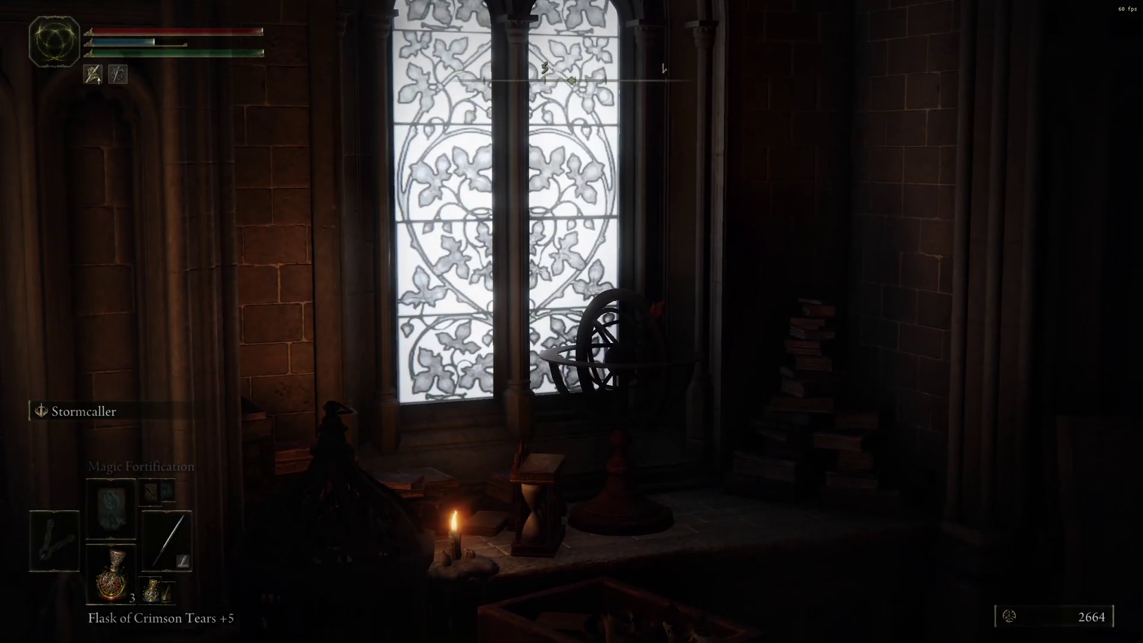
# Step: Reopen the ReShade overlay, move it to the opposite side of the game view and narrow it slightly
pyautogui.press('Home')
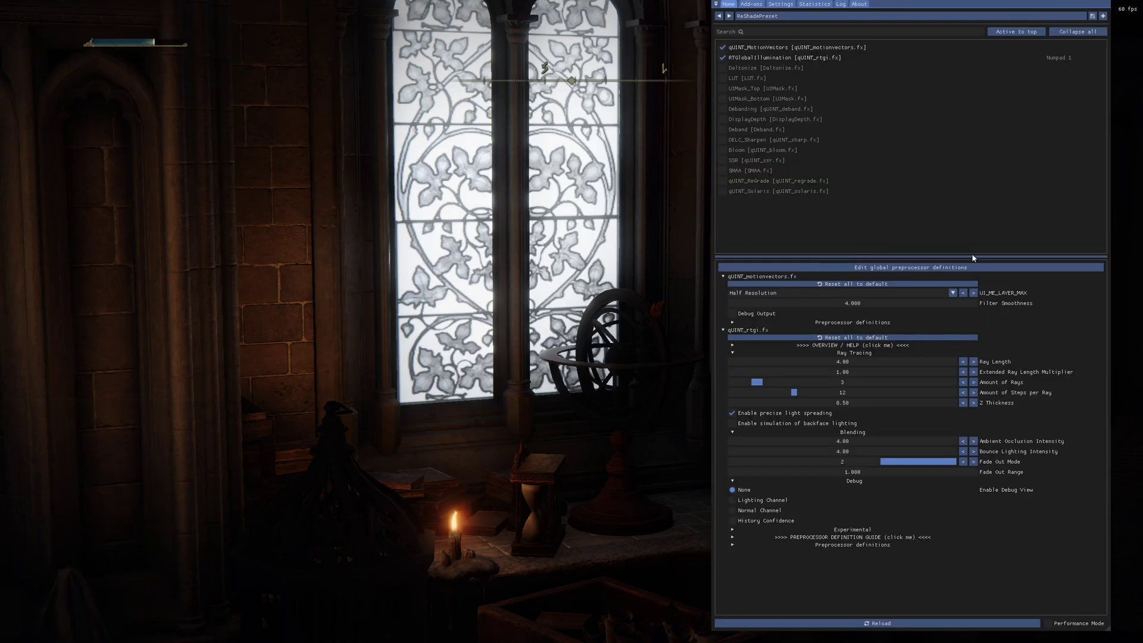
pyautogui.moveTo(985, 253); pyautogui.dragTo(276, 260)
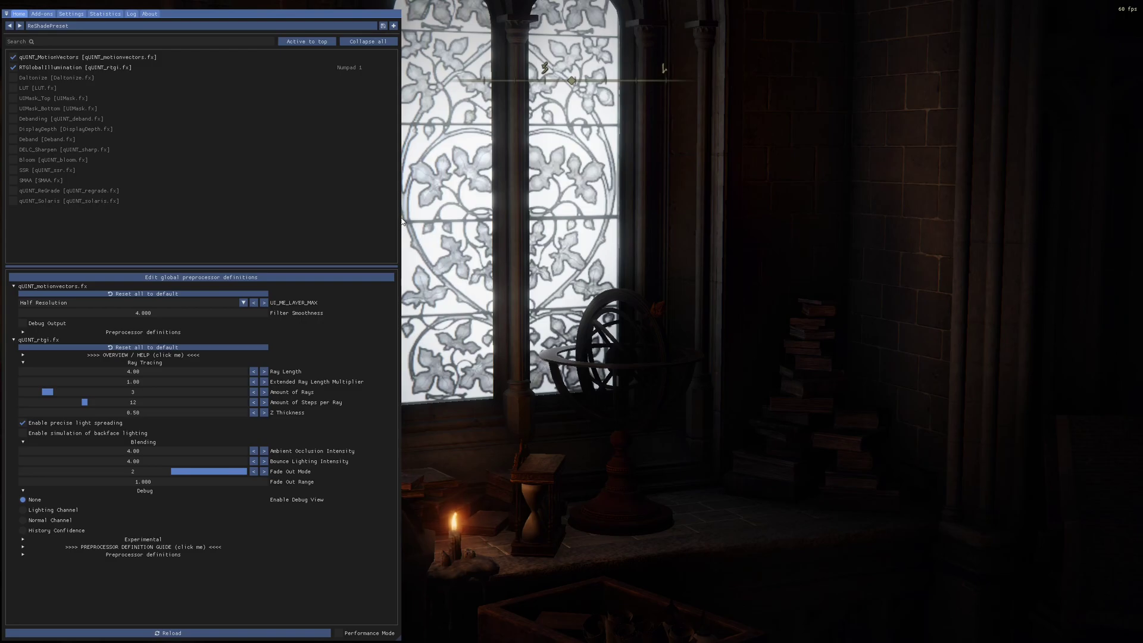
pyautogui.moveTo(400, 218)
pyautogui.mouseDown()
pyautogui.moveTo(319, 219)
pyautogui.moveTo(386, 220)
pyautogui.mouseUp()
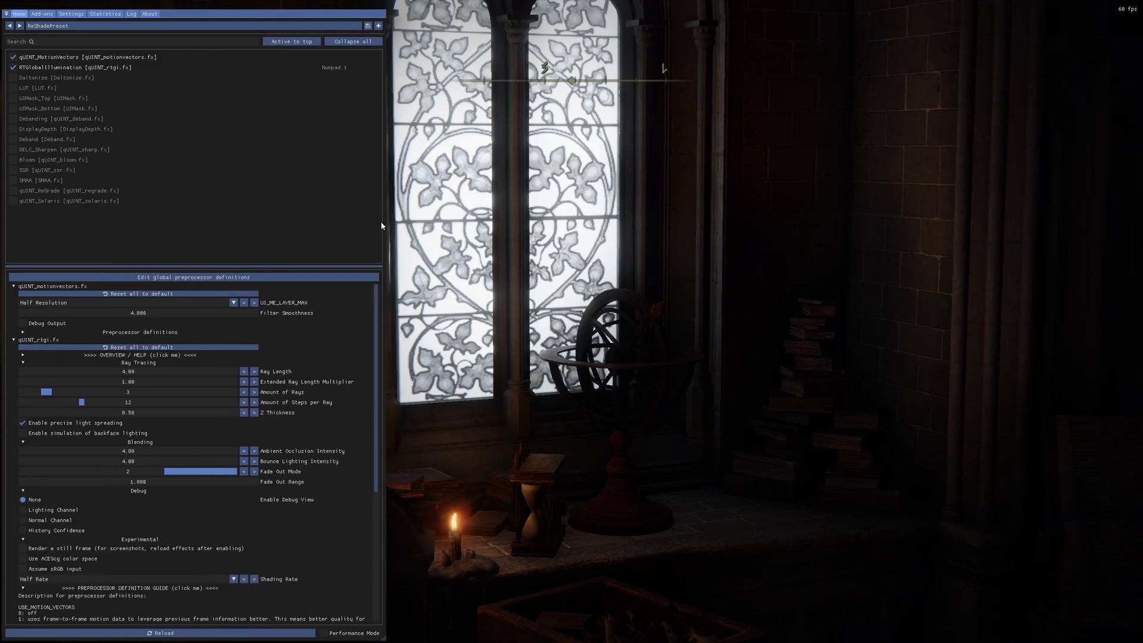
pyautogui.moveTo(276, 135); pyautogui.dragTo(317, 185)
pyautogui.moveTo(269, 61); pyautogui.dragTo(83, 322)
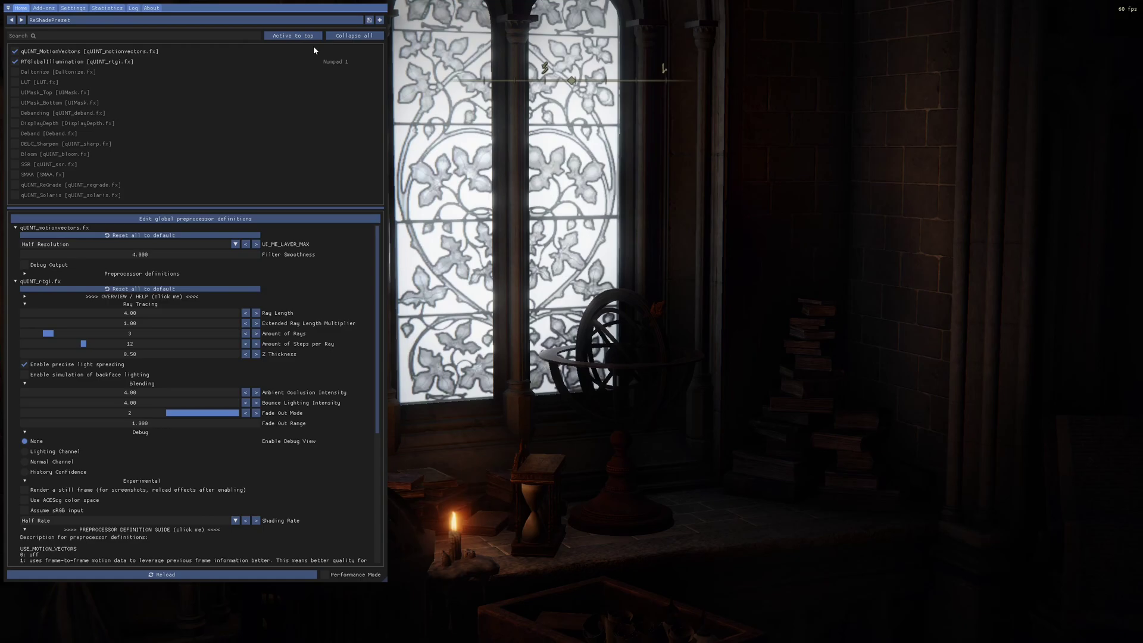
pyautogui.moveTo(315, 18); pyautogui.dragTo(421, 83)
pyautogui.moveTo(450, 256); pyautogui.dragTo(342, 188)
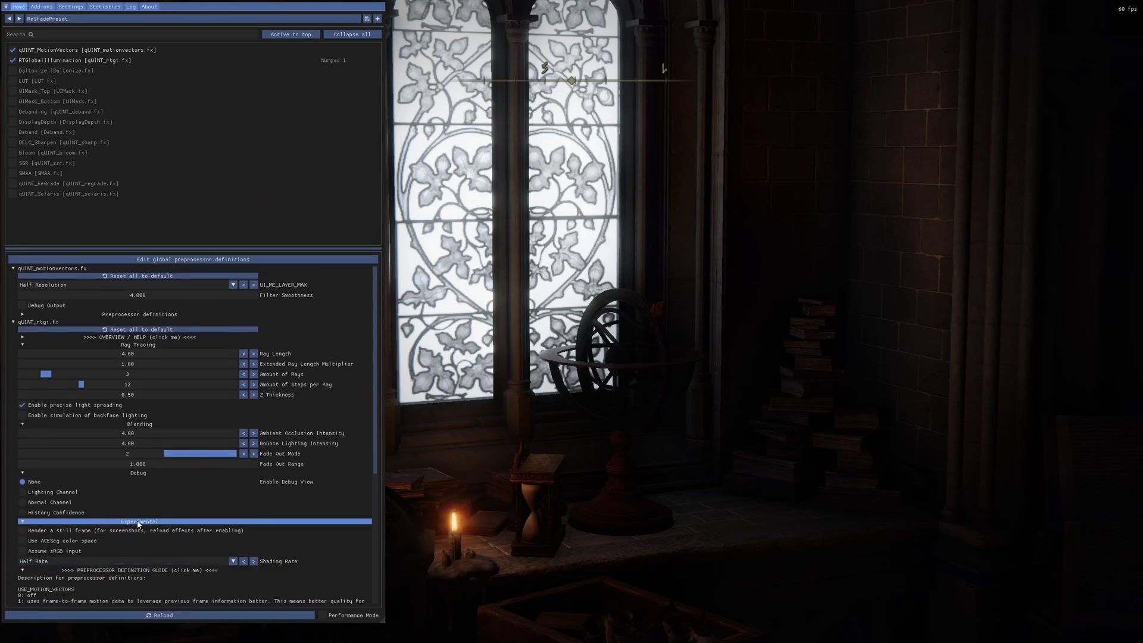
# Step: Collapse the RTGI Experimental section and the preprocessor definition guide
pyautogui.click(138, 522)
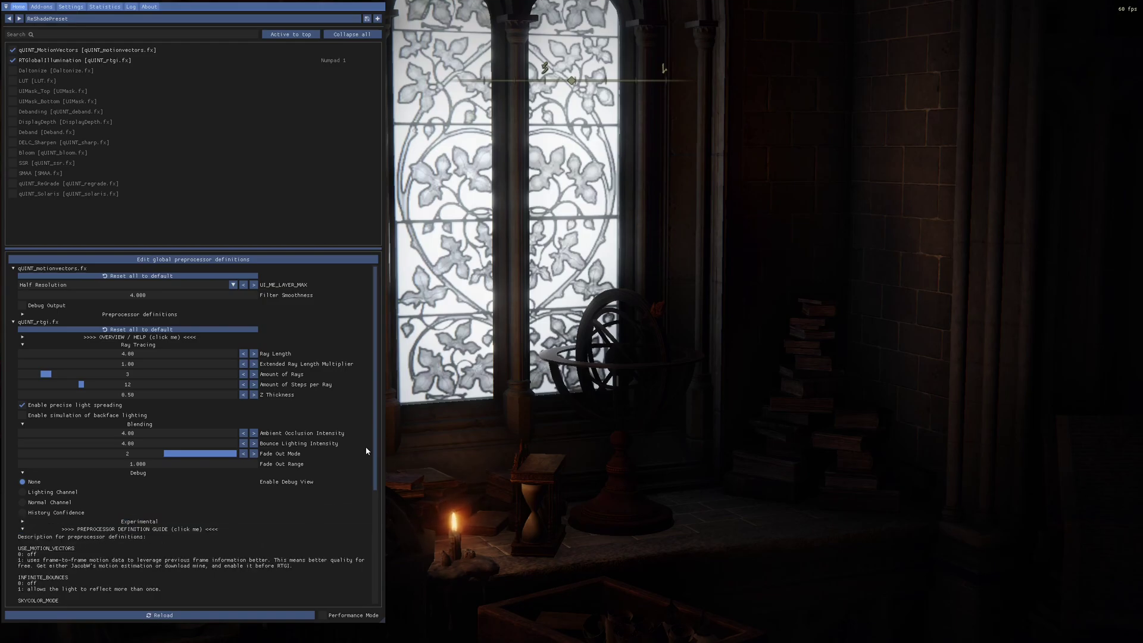
pyautogui.scroll(-3, 366, 448)
pyautogui.scroll(-1, 112, 500)
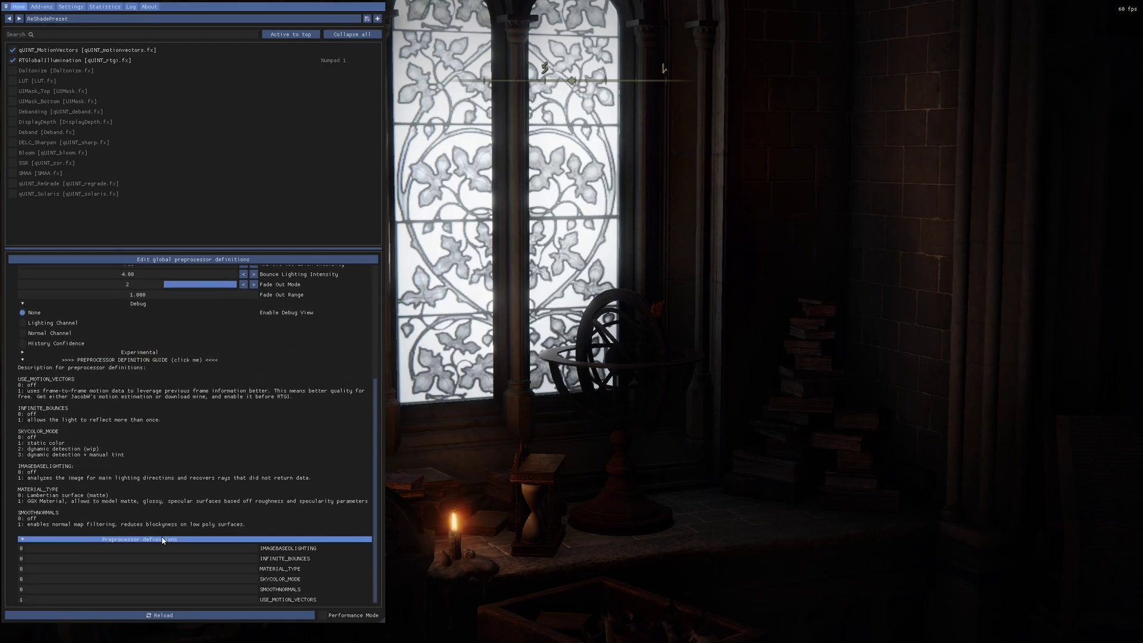
pyautogui.click(166, 361)
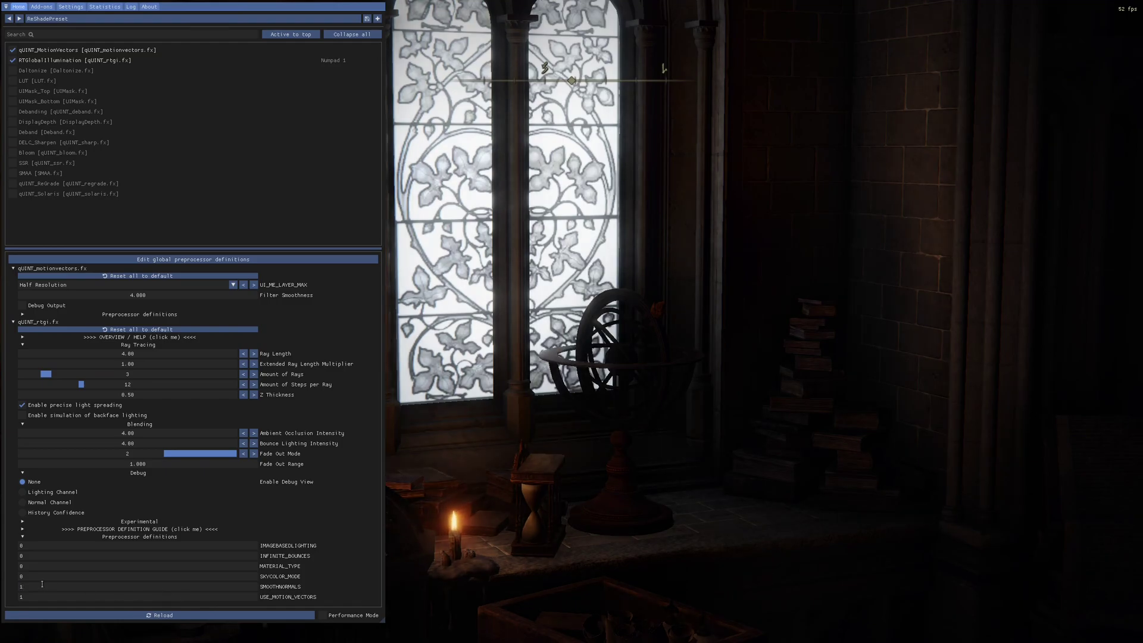
# Step: Set the RTGI definitions SMOOTHNORMALS, IMAGEBASEDLIGHTING and INFINITE_BOUNCES to 1, and collapse the Preprocessor definitions and Debug sections
pyautogui.write('1')
pyautogui.press('Return')
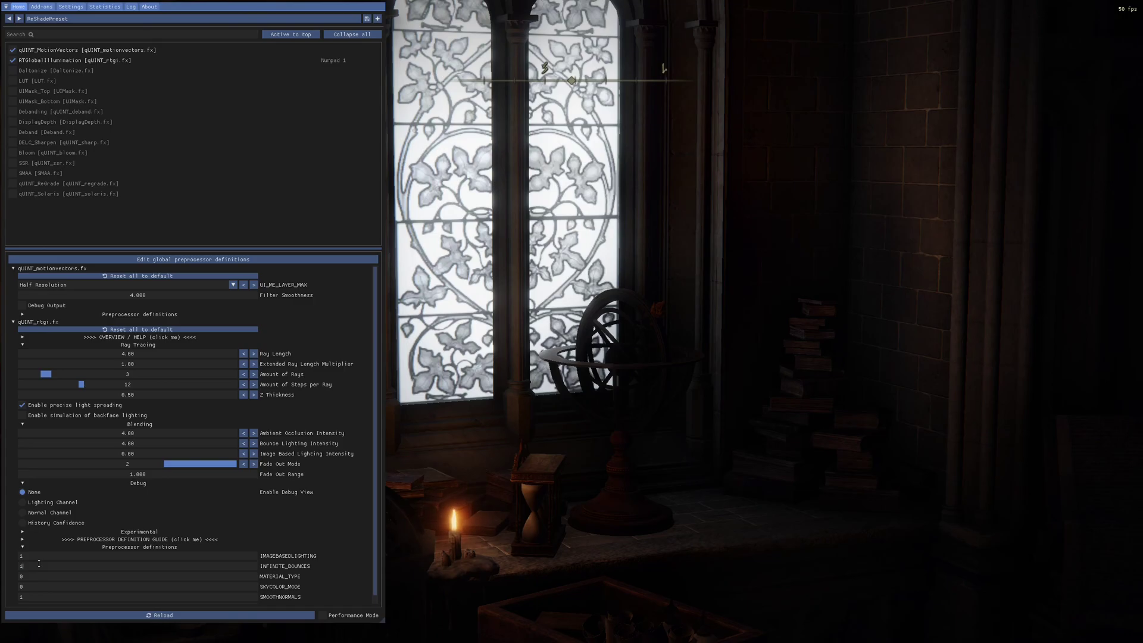
pyautogui.click(39, 563)
pyautogui.write('1')
pyautogui.press('Return')
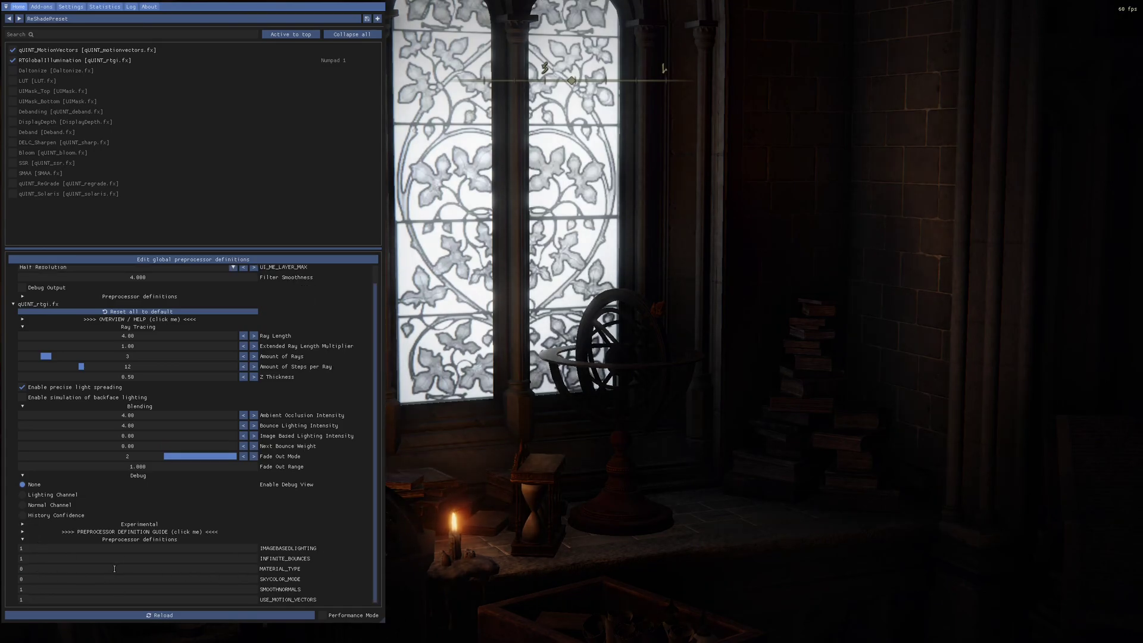
pyautogui.click(138, 540)
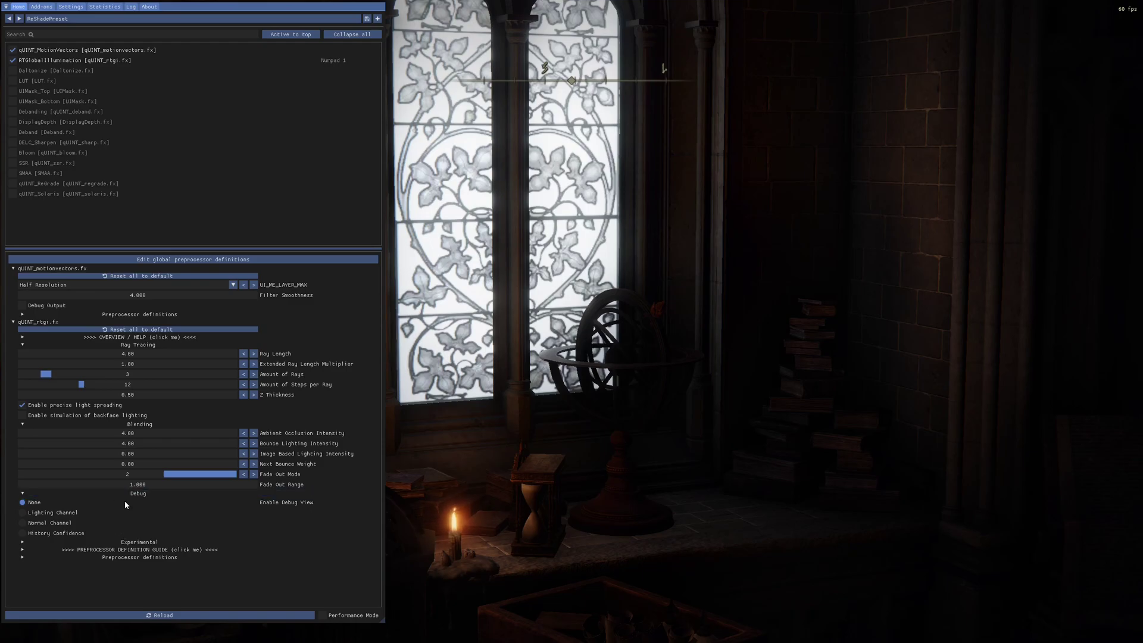
pyautogui.click(147, 494)
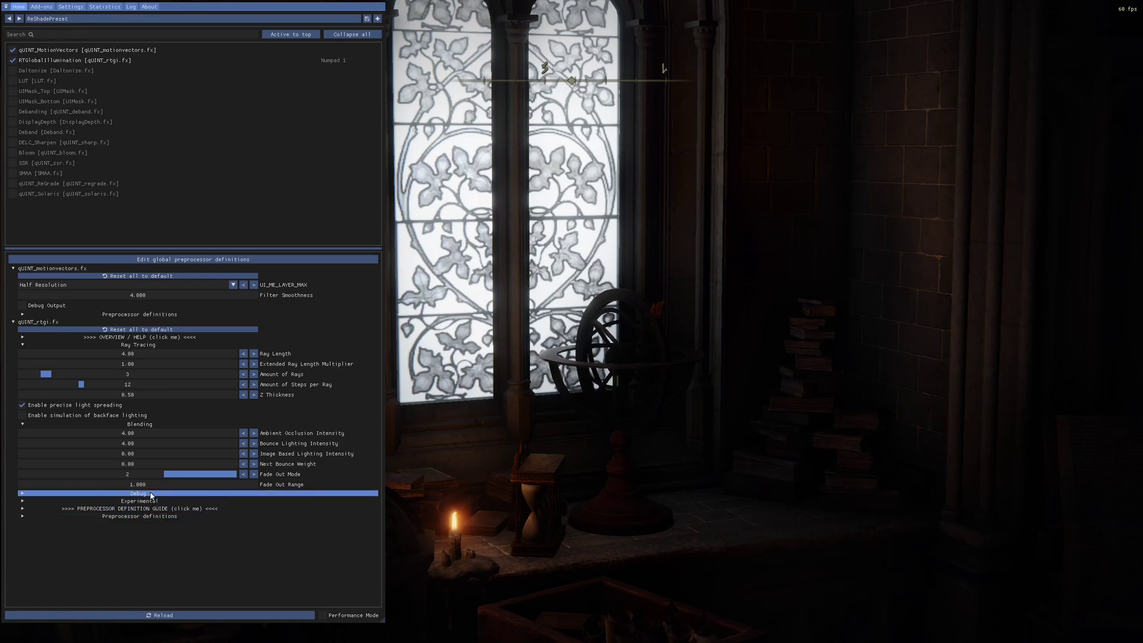
# Step: Set Ambient Occlusion Intensity to 0.00 and raise Bounce Lighting Intensity, checking the lighting in both the Lighting Channel debug view and the normal view
pyautogui.click(94, 494)
pyautogui.click(70, 512)
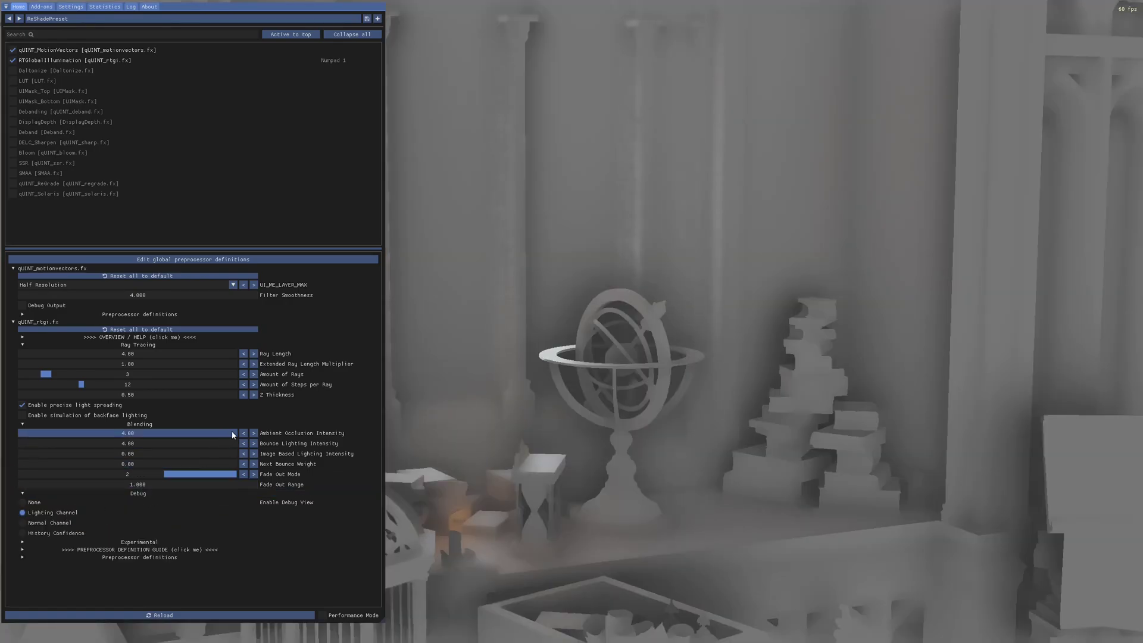
pyautogui.moveTo(233, 435); pyautogui.dragTo(149, 435)
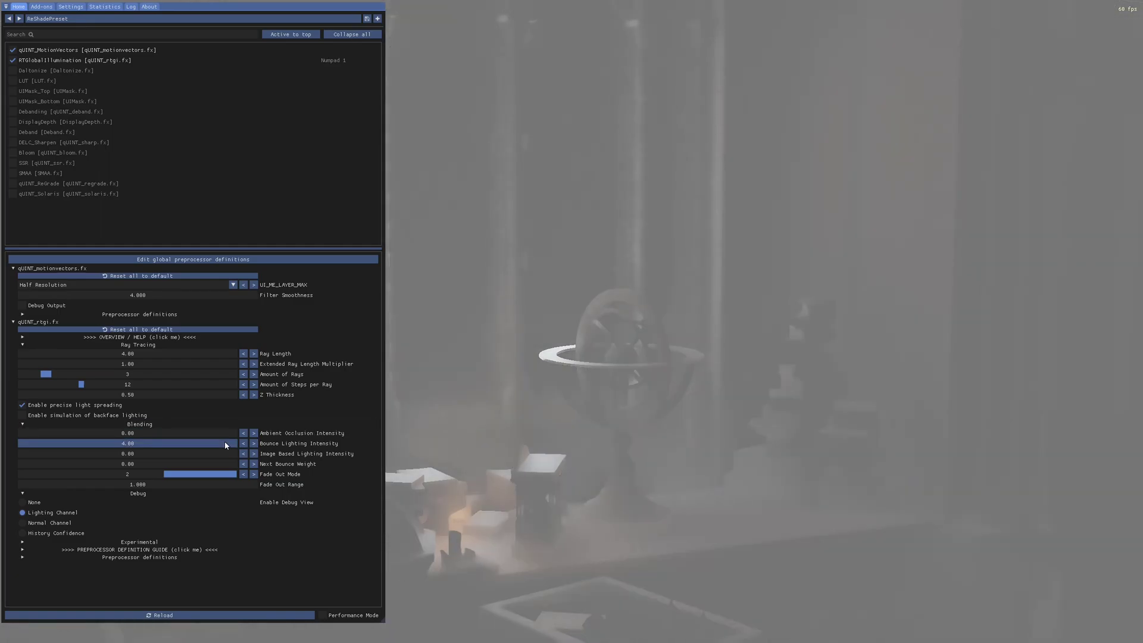
pyautogui.moveTo(224, 443); pyautogui.dragTo(369, 456)
pyautogui.click(22, 502)
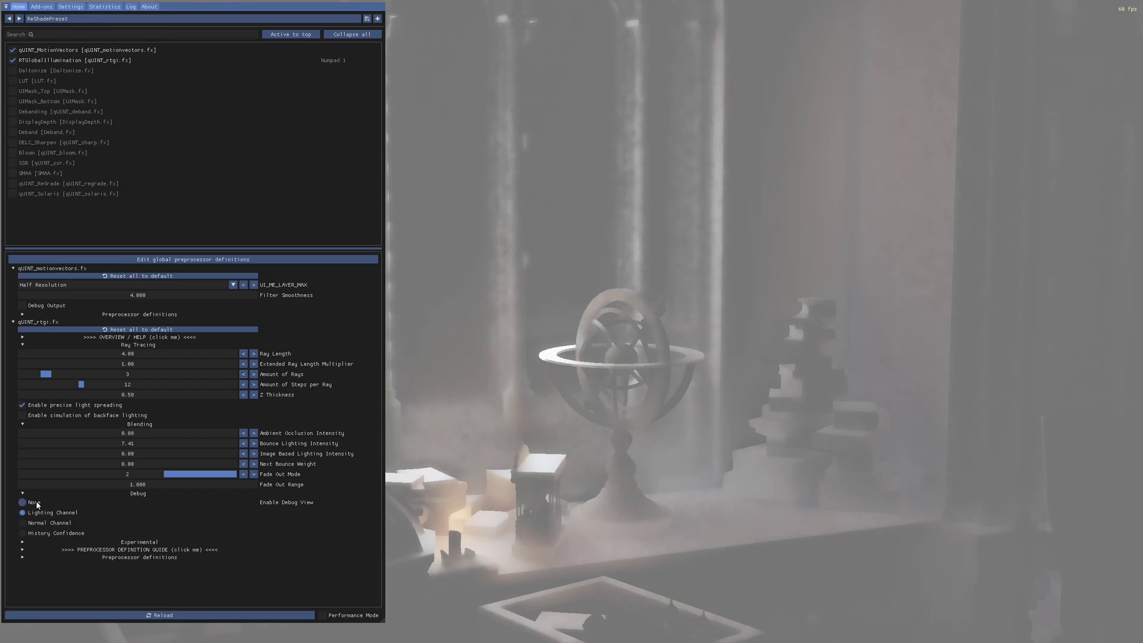
pyautogui.moveTo(205, 448); pyautogui.dragTo(356, 453)
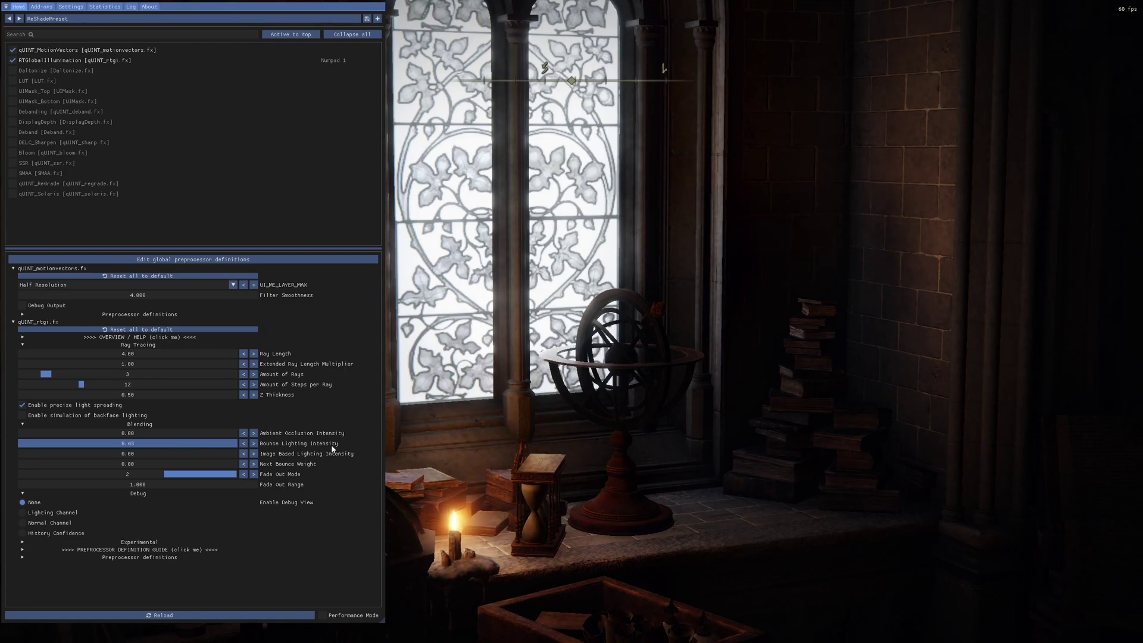
pyautogui.moveTo(314, 451); pyautogui.dragTo(313, 451)
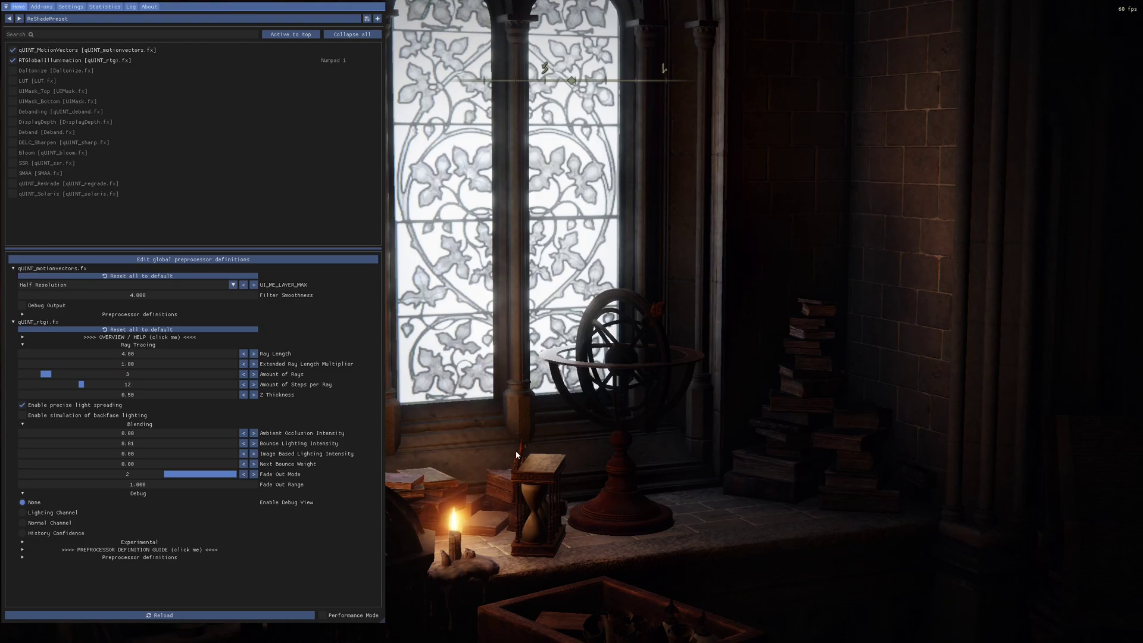
# Step: Set Amount of Steps per Ray to 32 and Amount of Rays to 1
pyautogui.moveTo(82, 388)
pyautogui.moveTo(82, 389); pyautogui.dragTo(191, 389)
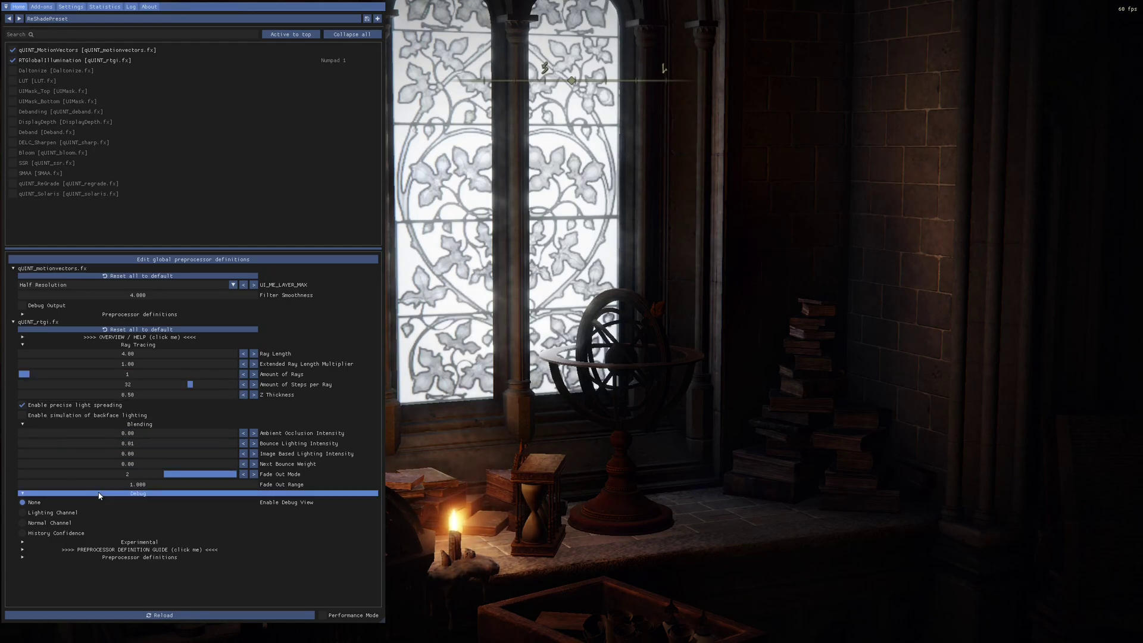
# Step: Try different Amount of Rays values up to 20 to compare the lighting around the window, ending at 4
pyautogui.click(31, 377)
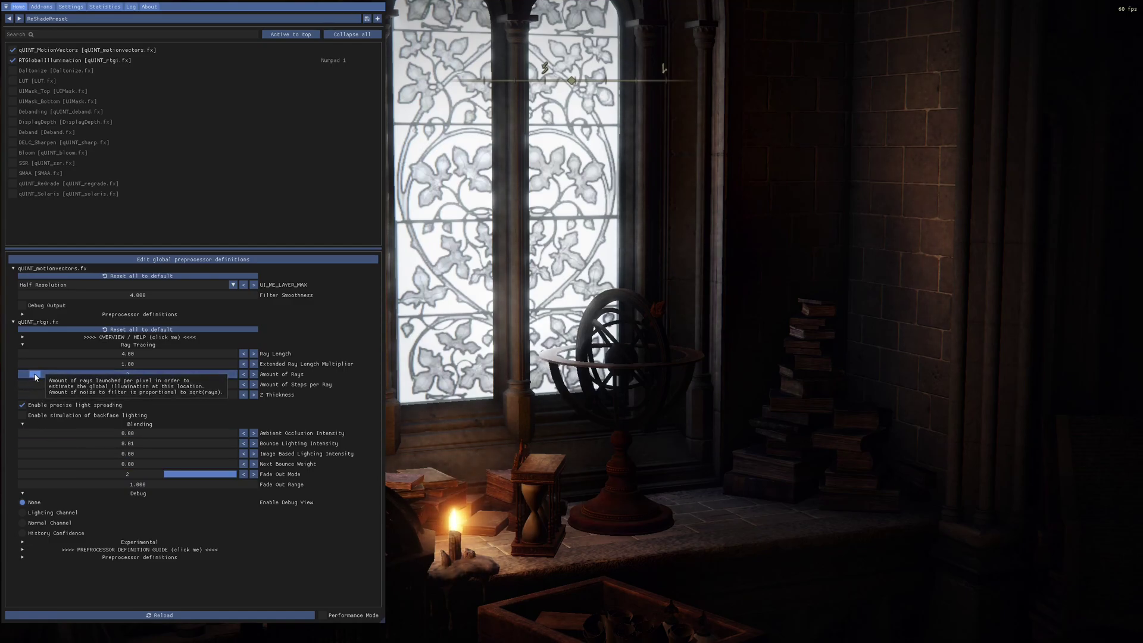
pyautogui.moveTo(42, 377); pyautogui.dragTo(57, 379)
pyautogui.click(46, 376)
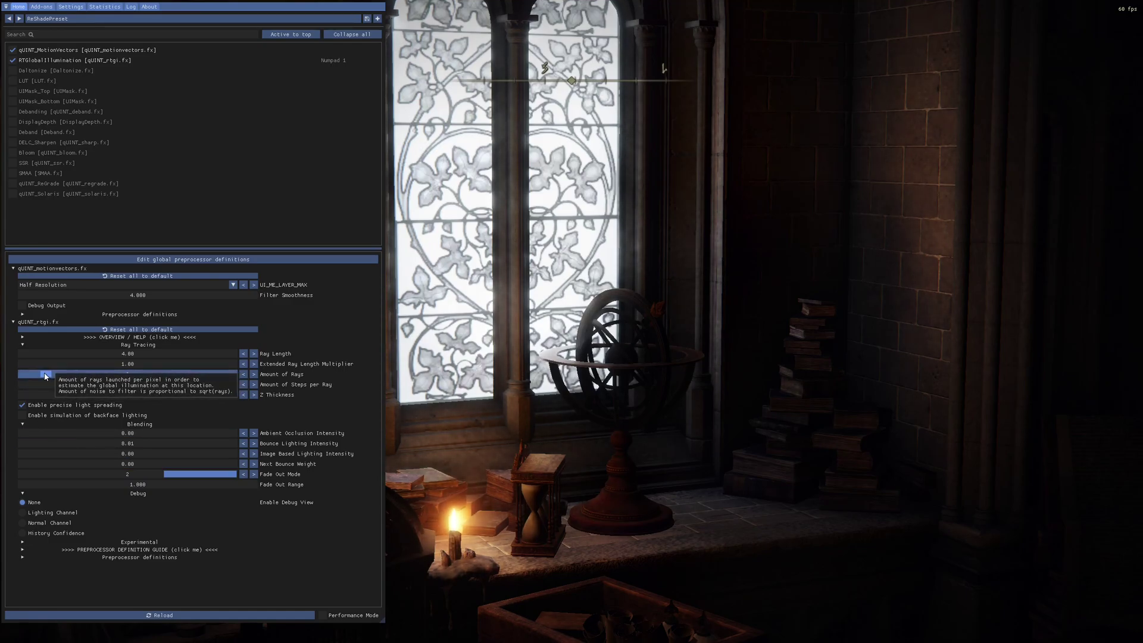
pyautogui.moveTo(50, 378); pyautogui.dragTo(262, 378)
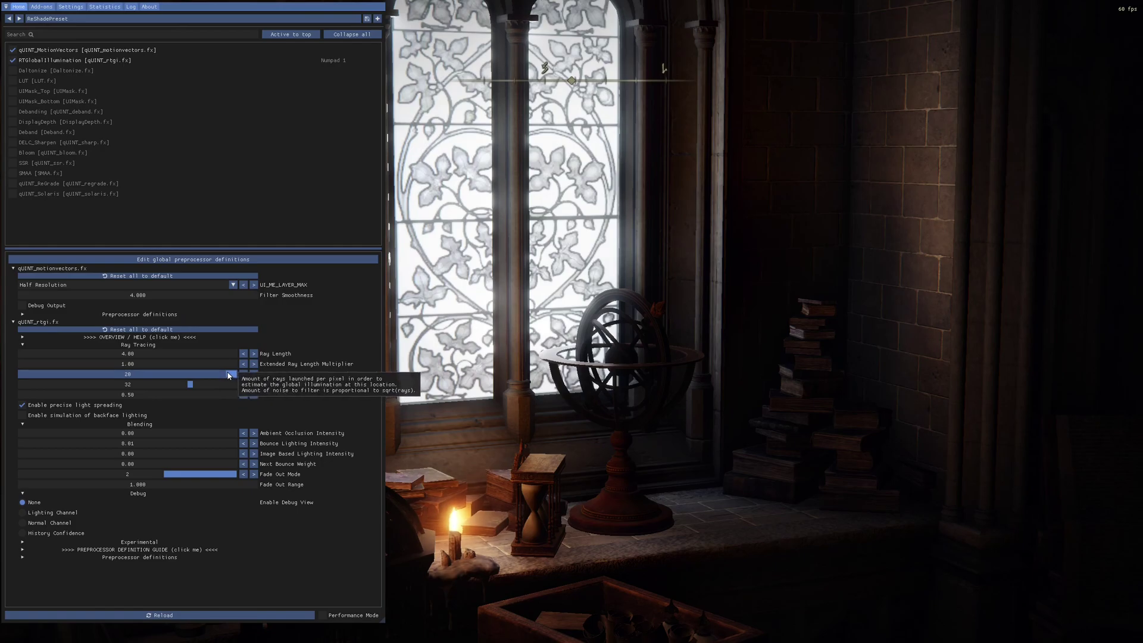
pyautogui.click(58, 375)
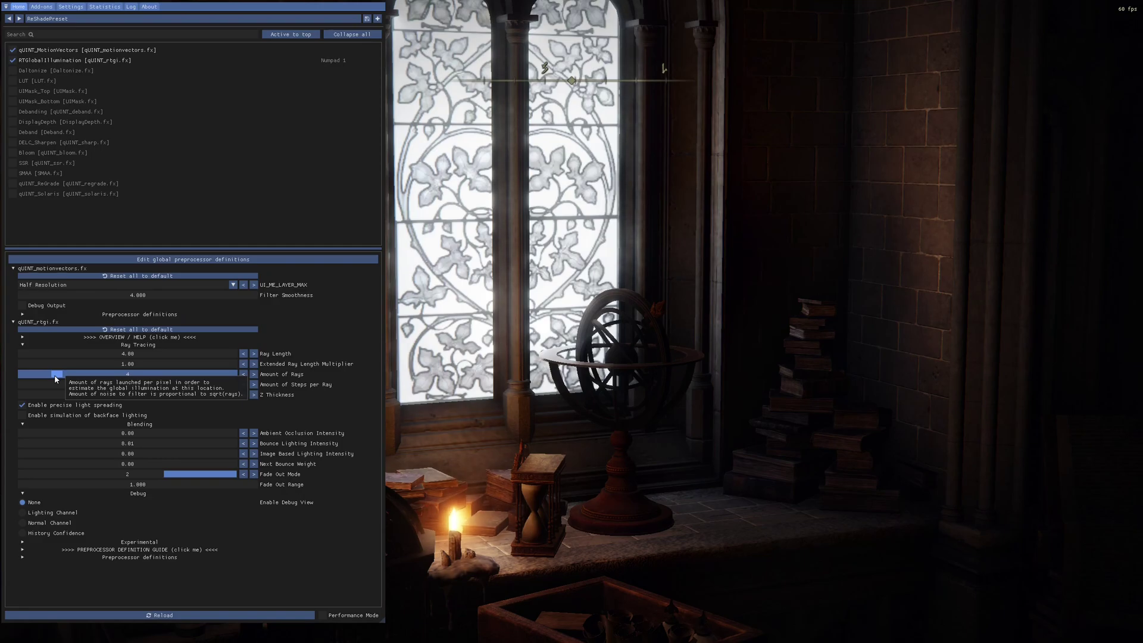
pyautogui.moveTo(56, 379); pyautogui.dragTo(91, 382)
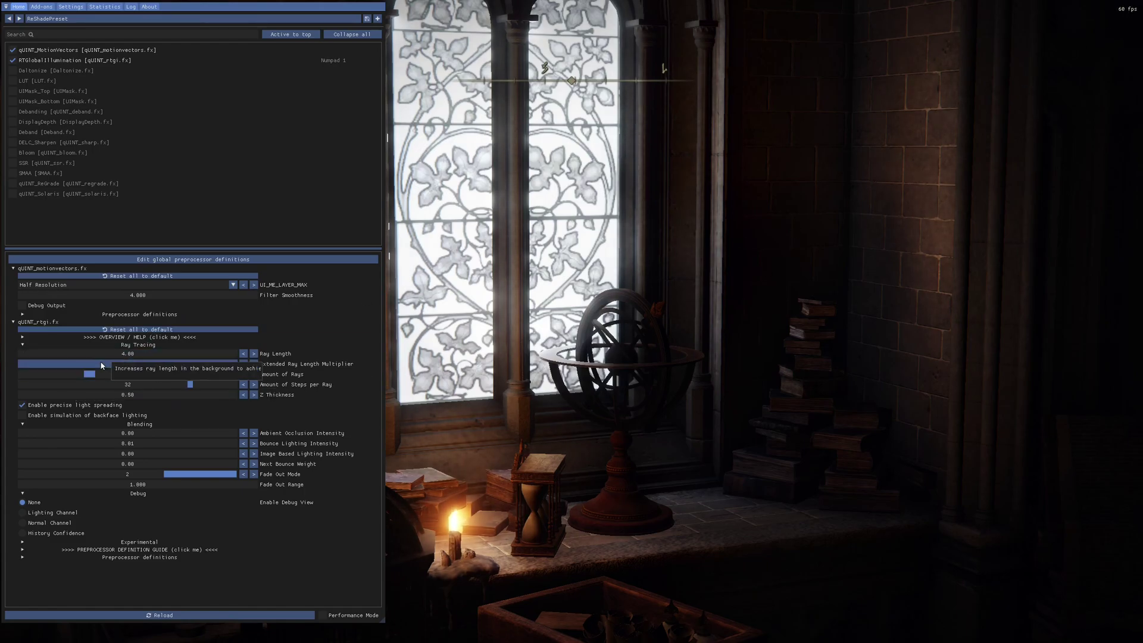
pyautogui.moveTo(101, 374); pyautogui.dragTo(262, 382)
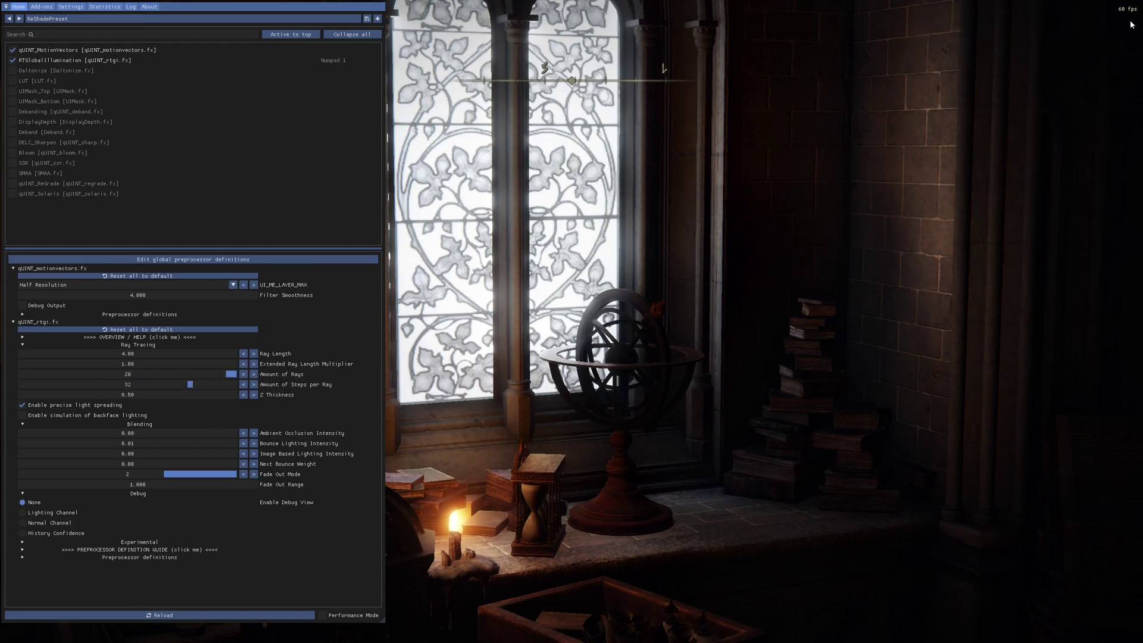
pyautogui.moveTo(232, 376)
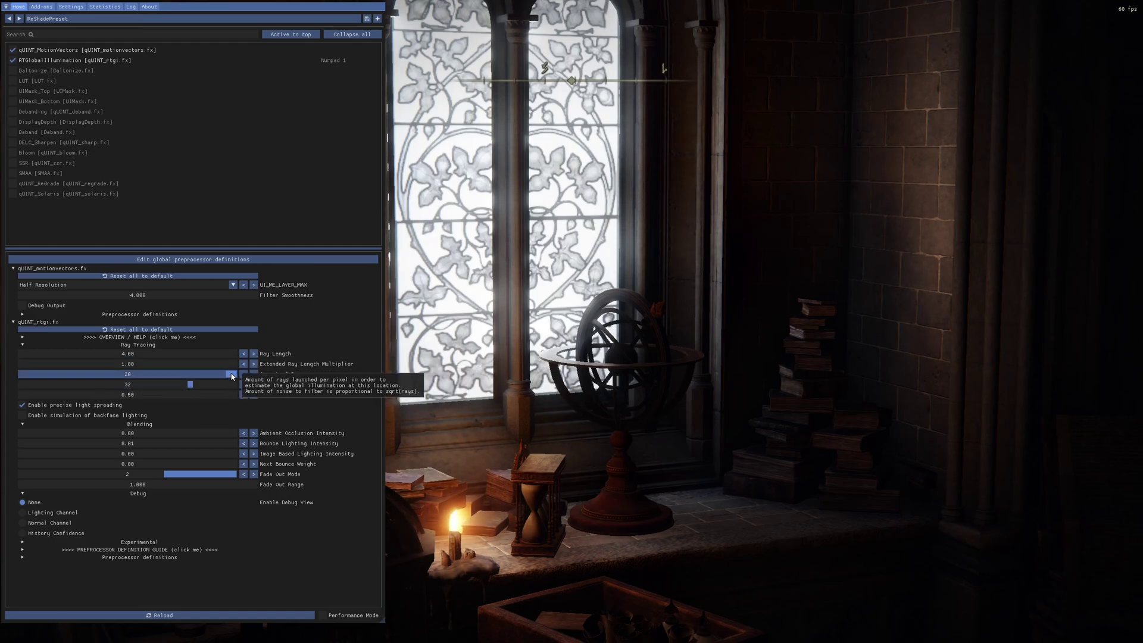
pyautogui.moveTo(232, 376); pyautogui.dragTo(56, 375)
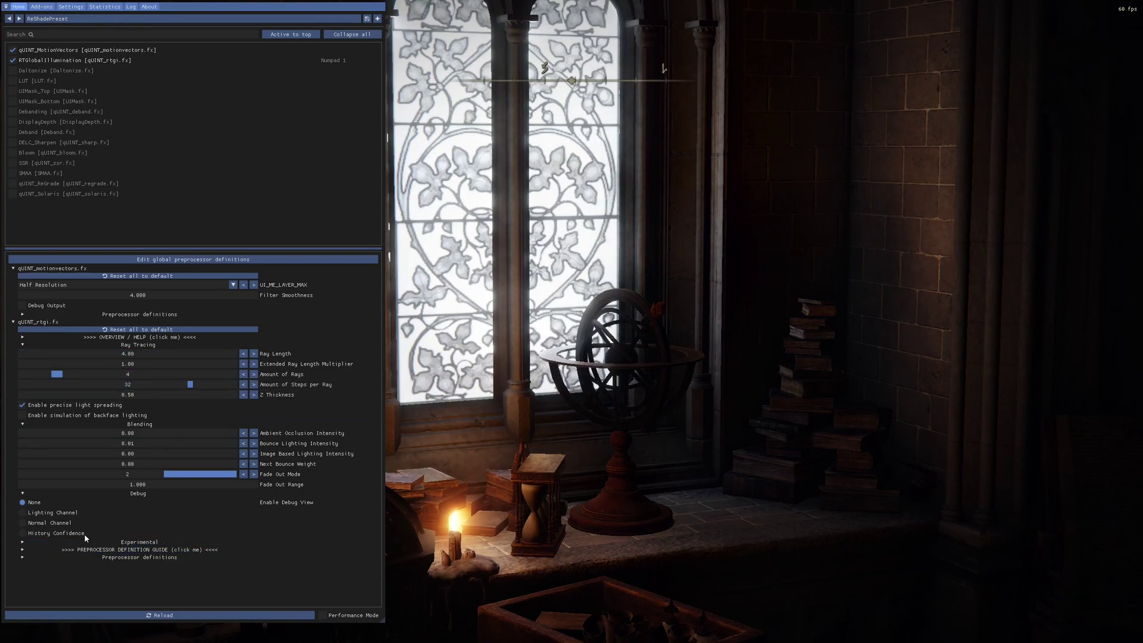
# Step: Compare Amount of Rays values up to 20 with USE_MOTION_VECTORS set to 0, and restore the definition to 1
pyautogui.click(133, 494)
pyautogui.click(142, 516)
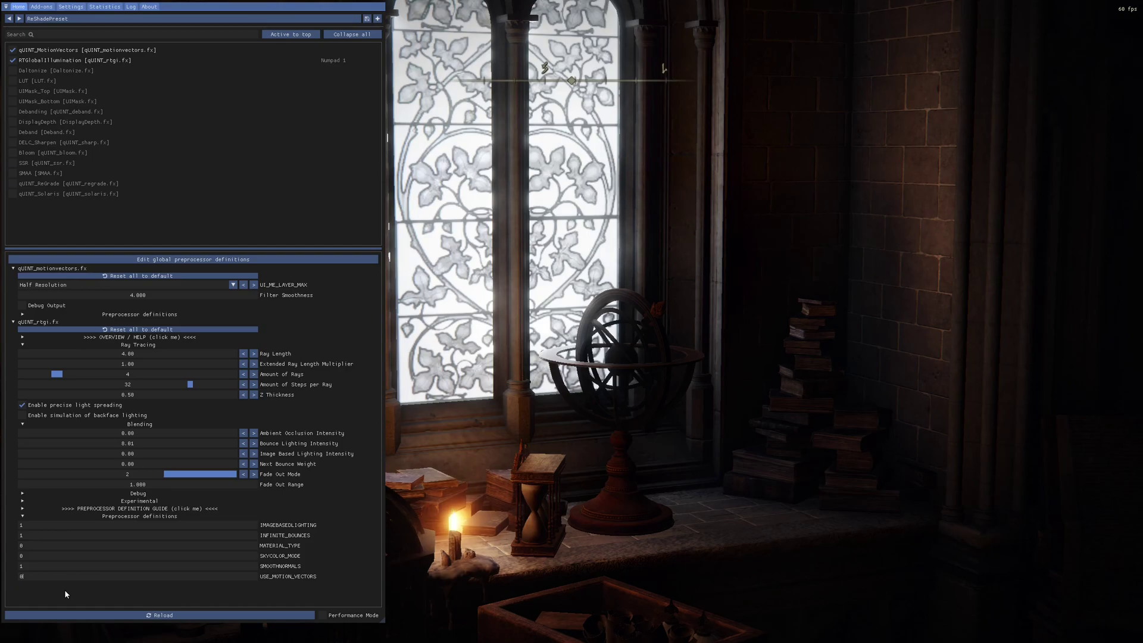
pyautogui.press('Return')
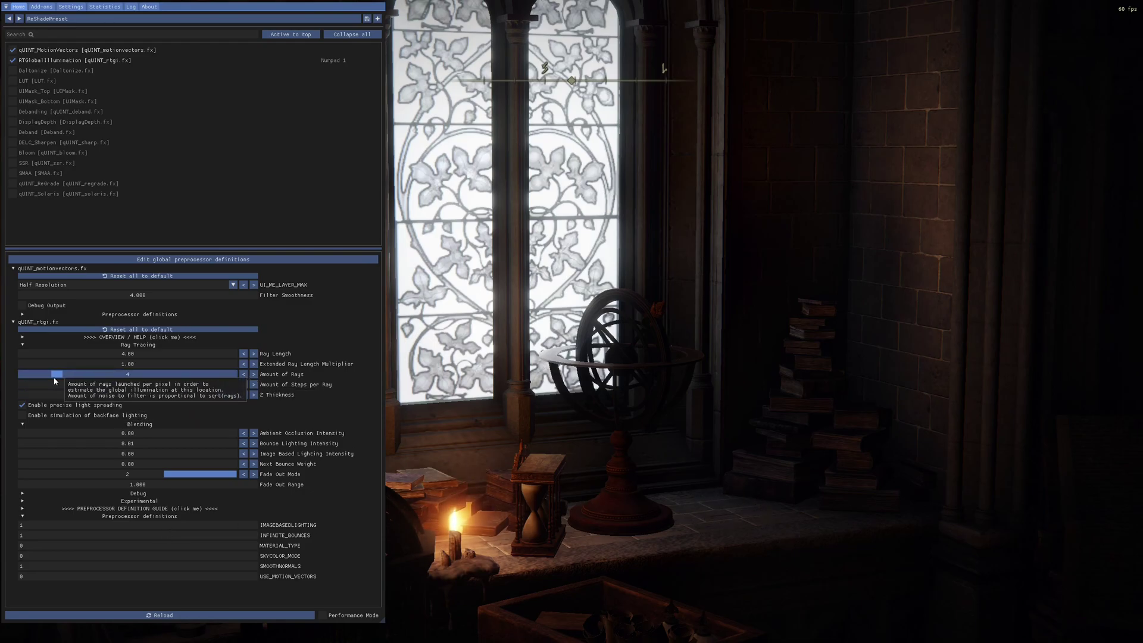
pyautogui.moveTo(57, 375); pyautogui.dragTo(192, 379)
pyautogui.click(81, 372)
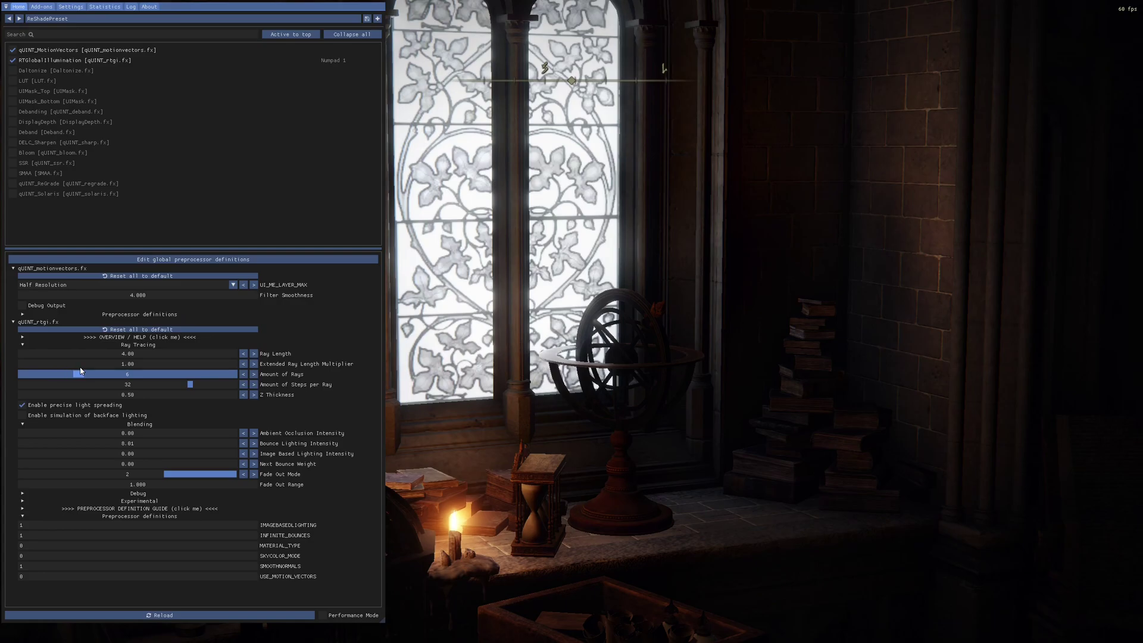
pyautogui.moveTo(81, 371); pyautogui.dragTo(256, 378)
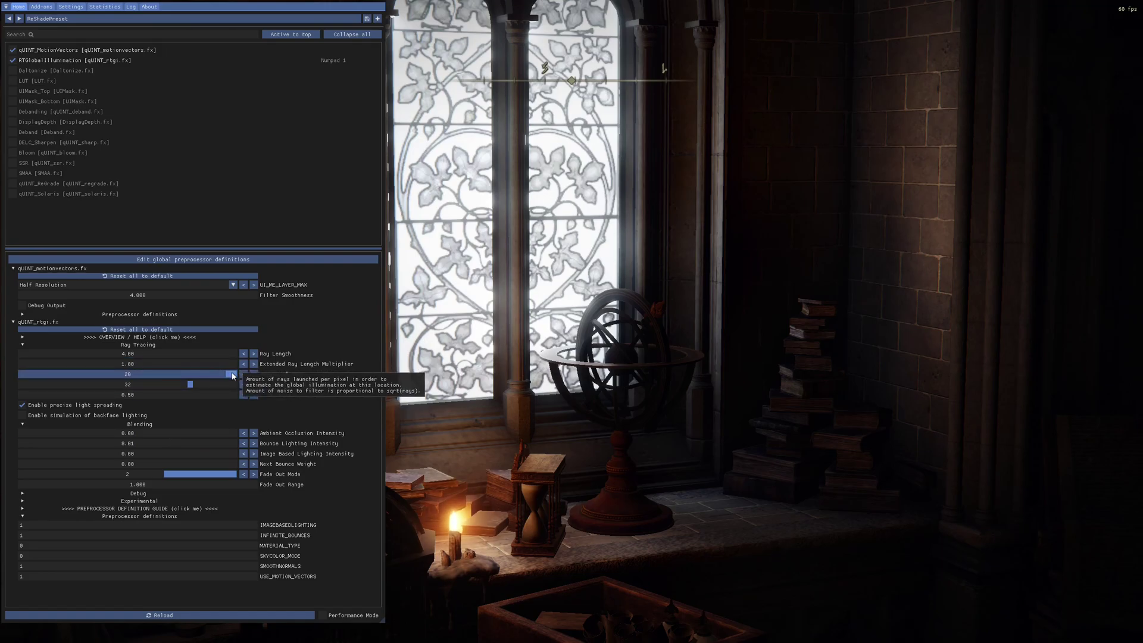
# Step: Compare low and high Amount of Rays values with motion vectors enabled, and set it to 1
pyautogui.moveTo(231, 374); pyautogui.dragTo(25, 380)
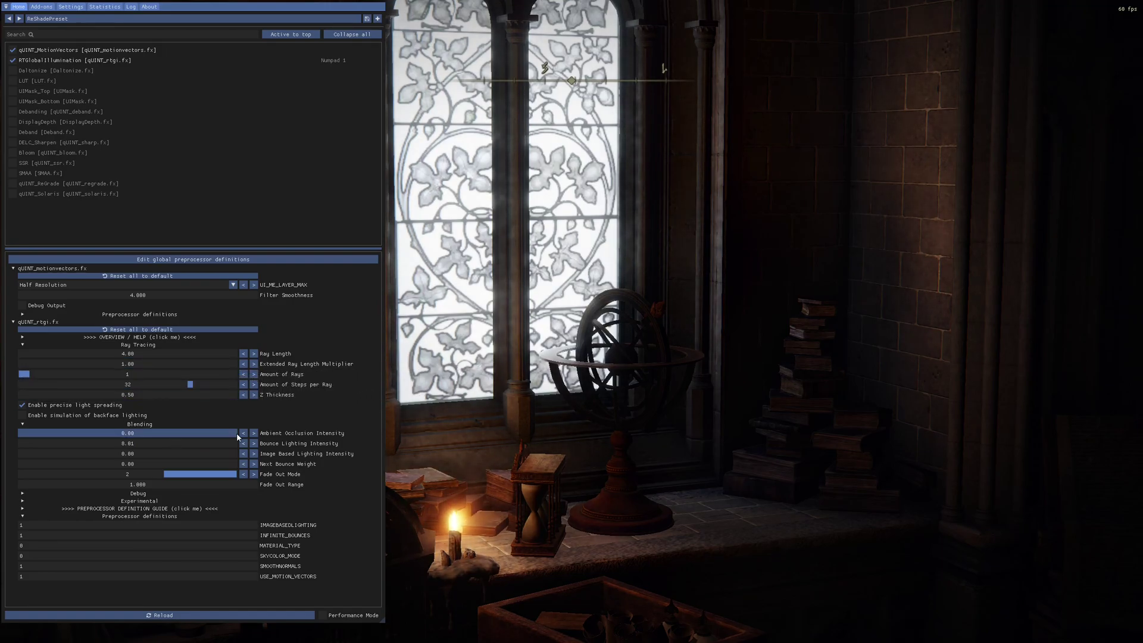
pyautogui.moveTo(33, 374); pyautogui.dragTo(111, 382)
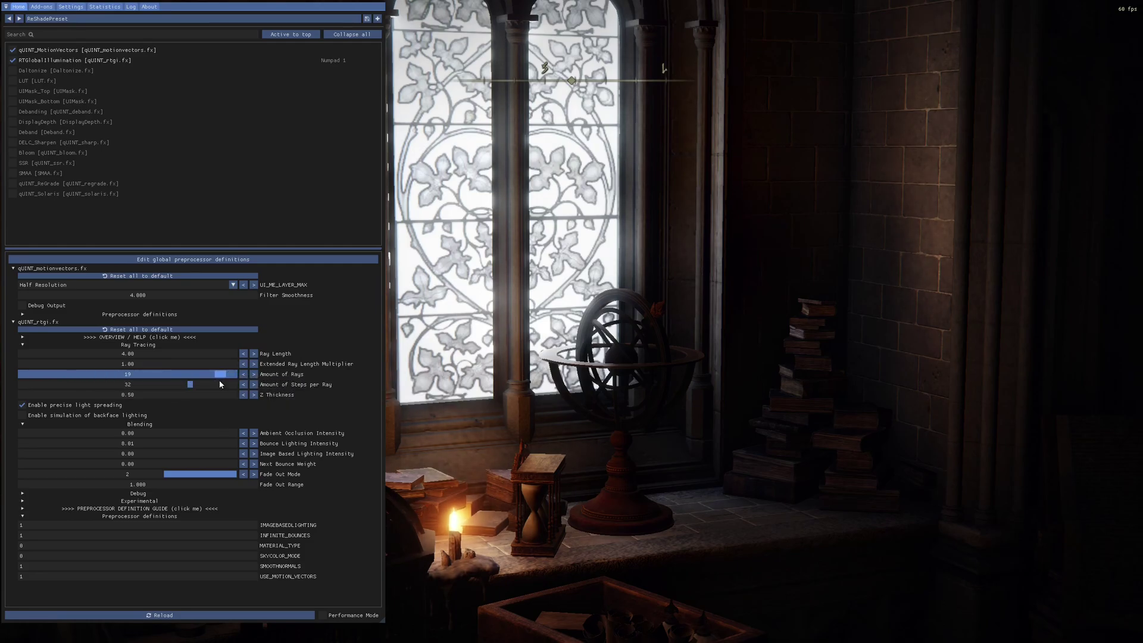
pyautogui.moveTo(219, 380); pyautogui.dragTo(6, 373)
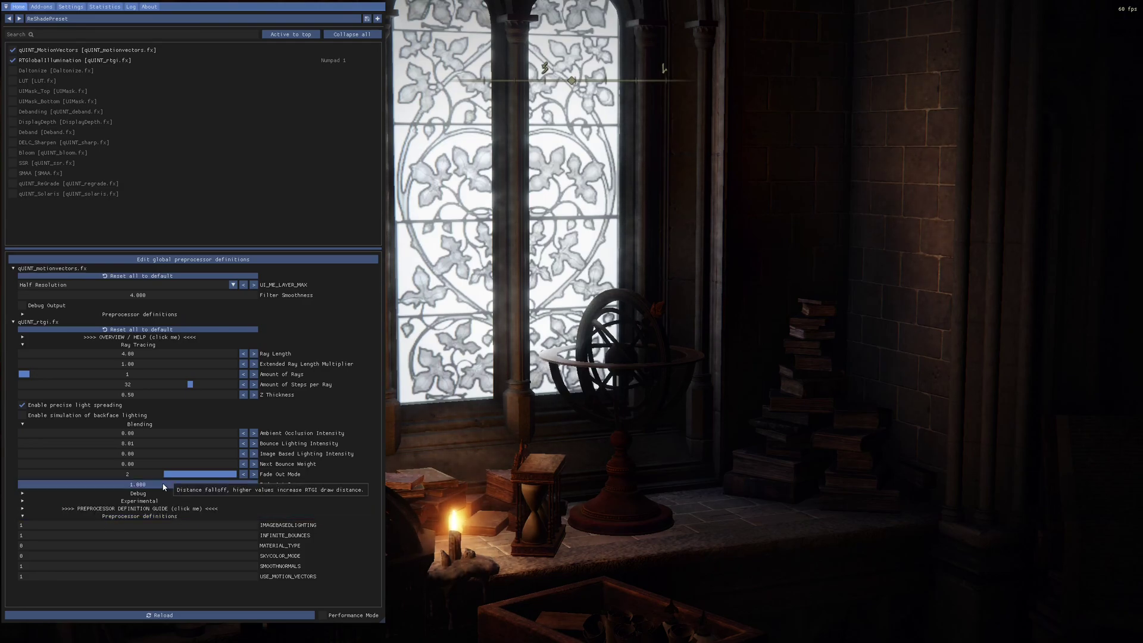
# Step: Try out the Next Bounce Weight of the RTGI blending and set it to 1.00
pyautogui.moveTo(107, 467); pyautogui.dragTo(250, 467)
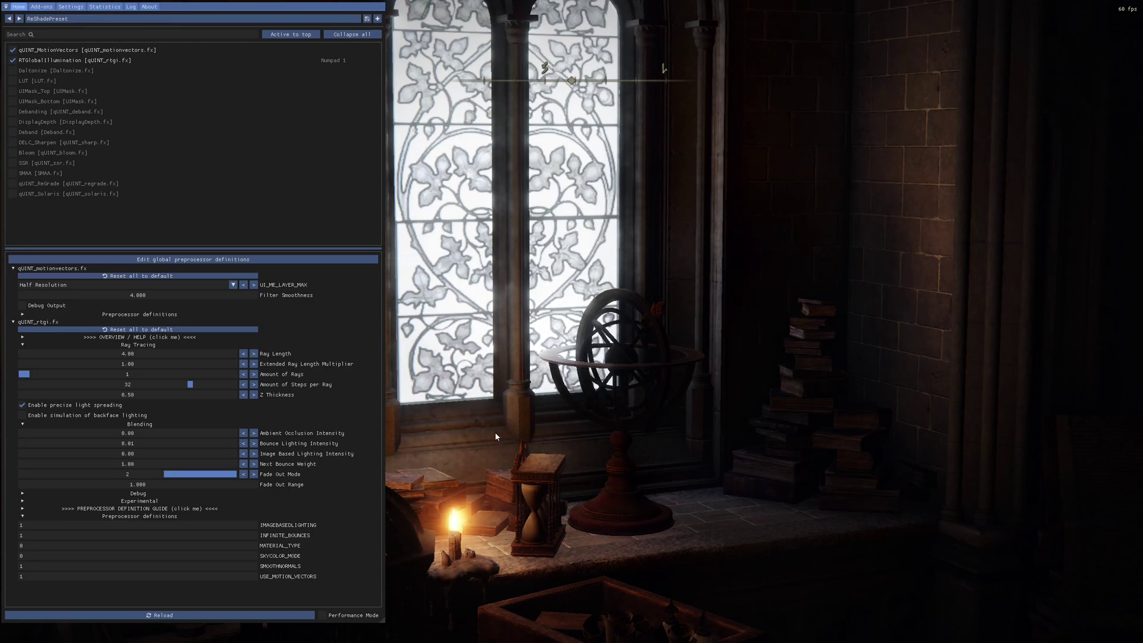
pyautogui.moveTo(237, 465); pyautogui.dragTo(332, 473)
pyautogui.moveTo(172, 465); pyautogui.dragTo(422, 469)
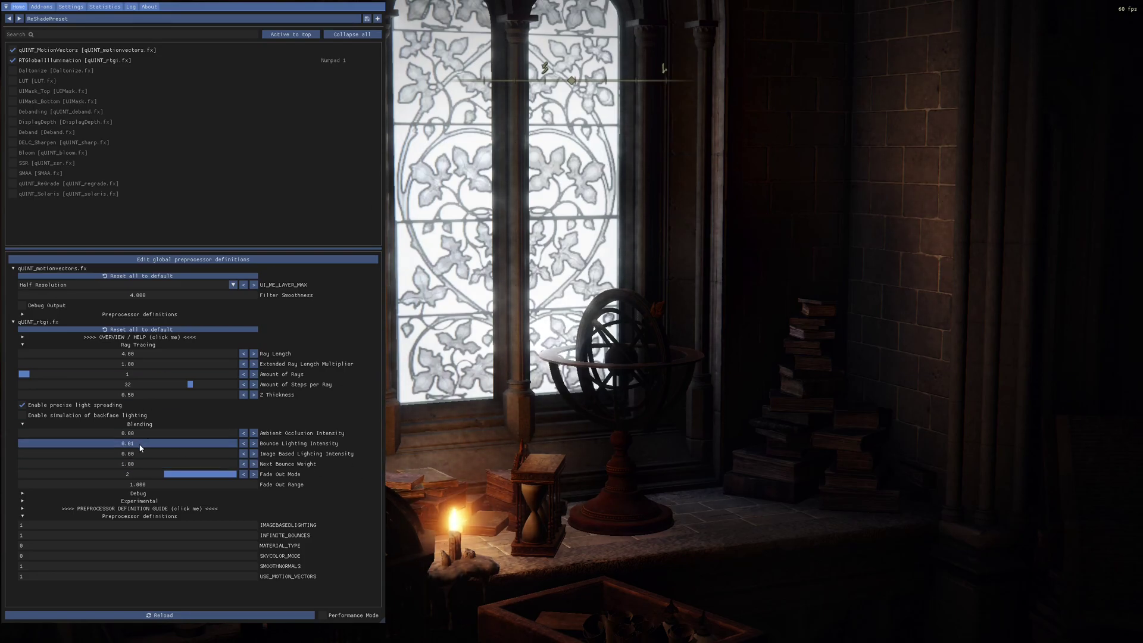
# Step: Raise the Amount of Rays to 3 and try out the Next Bounce Weight, ending at 1.00
pyautogui.moveTo(217, 464); pyautogui.dragTo(324, 470)
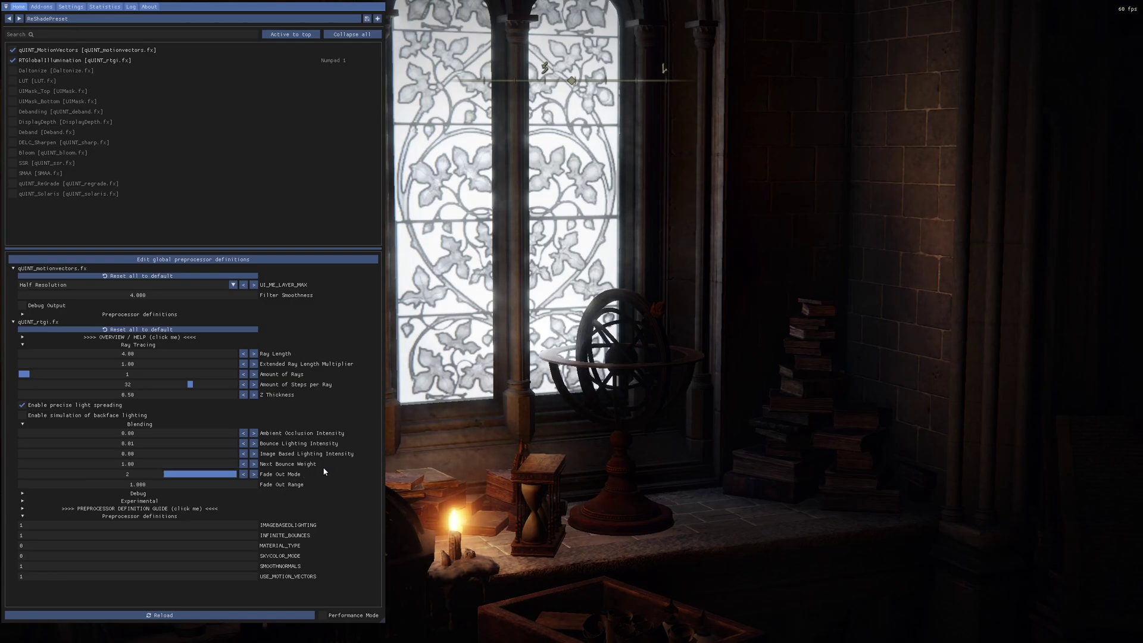
pyautogui.moveTo(36, 378)
pyautogui.mouseDown()
pyautogui.moveTo(58, 379)
pyautogui.moveTo(47, 378)
pyautogui.mouseUp()
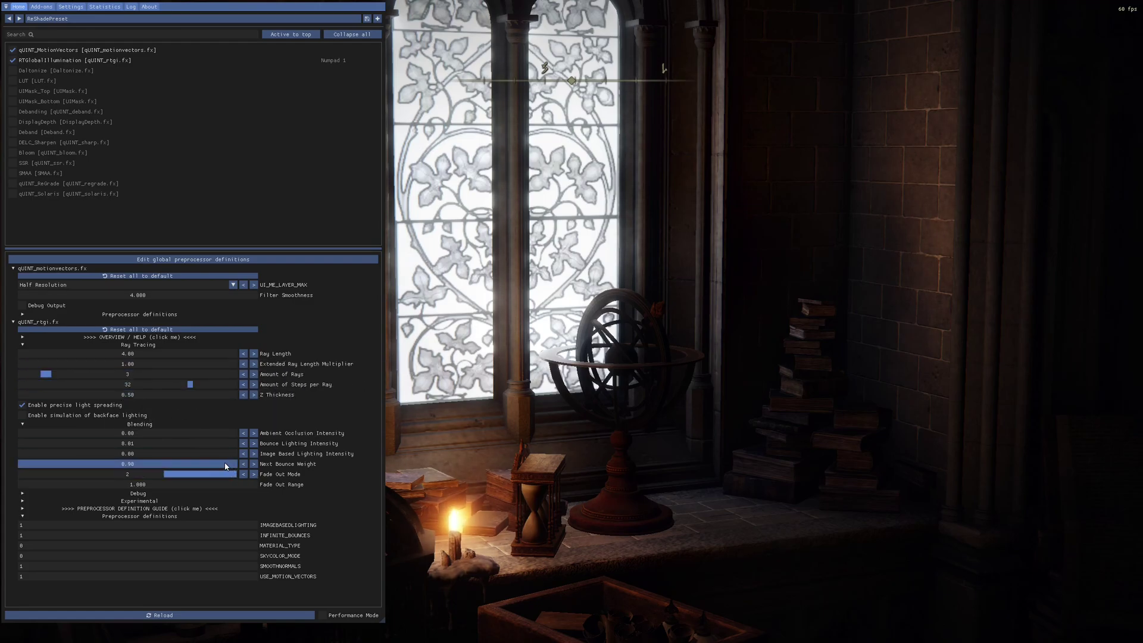
pyautogui.moveTo(236, 464); pyautogui.dragTo(182, 455)
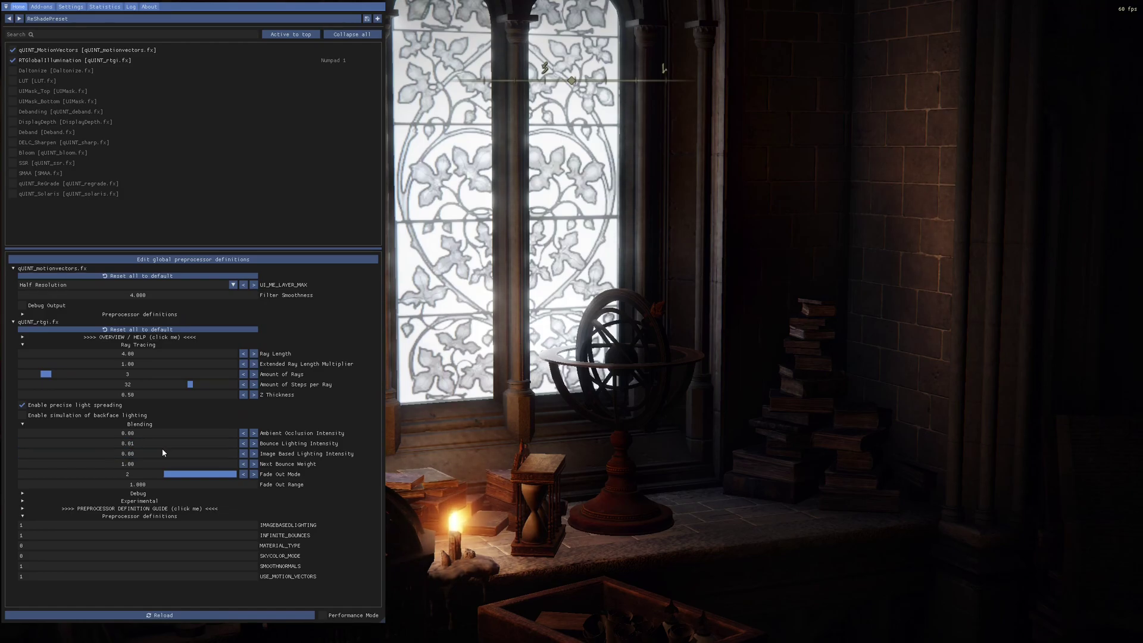
# Step: Compare the window lighting at low Image Based Lighting Intensity values and set the intensity to 0.02
pyautogui.click(254, 455)
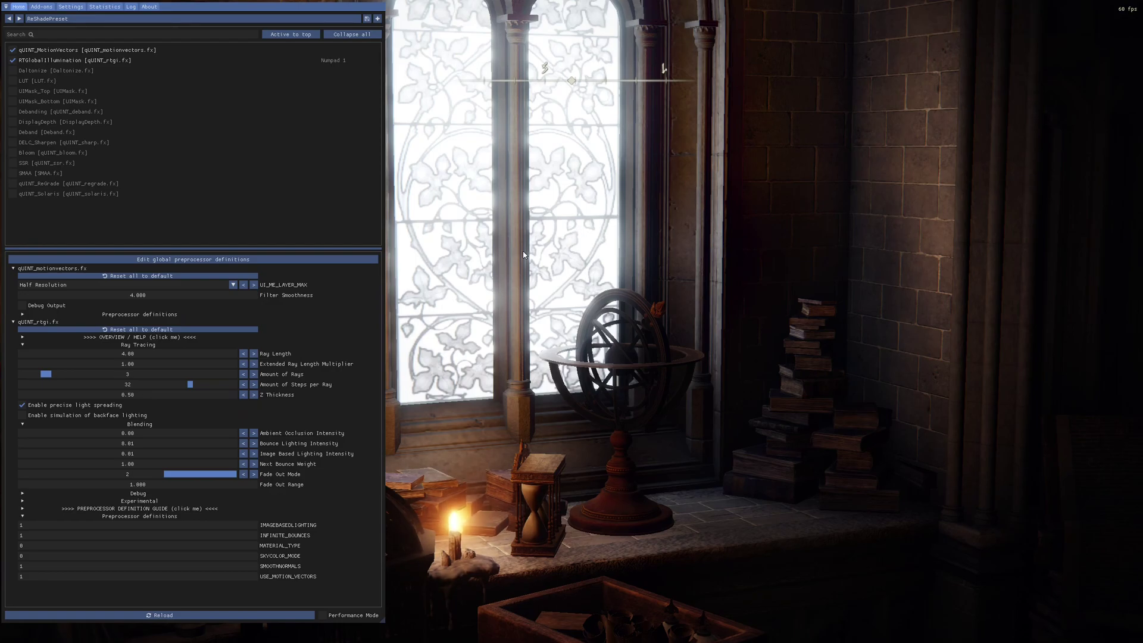
pyautogui.click(244, 453)
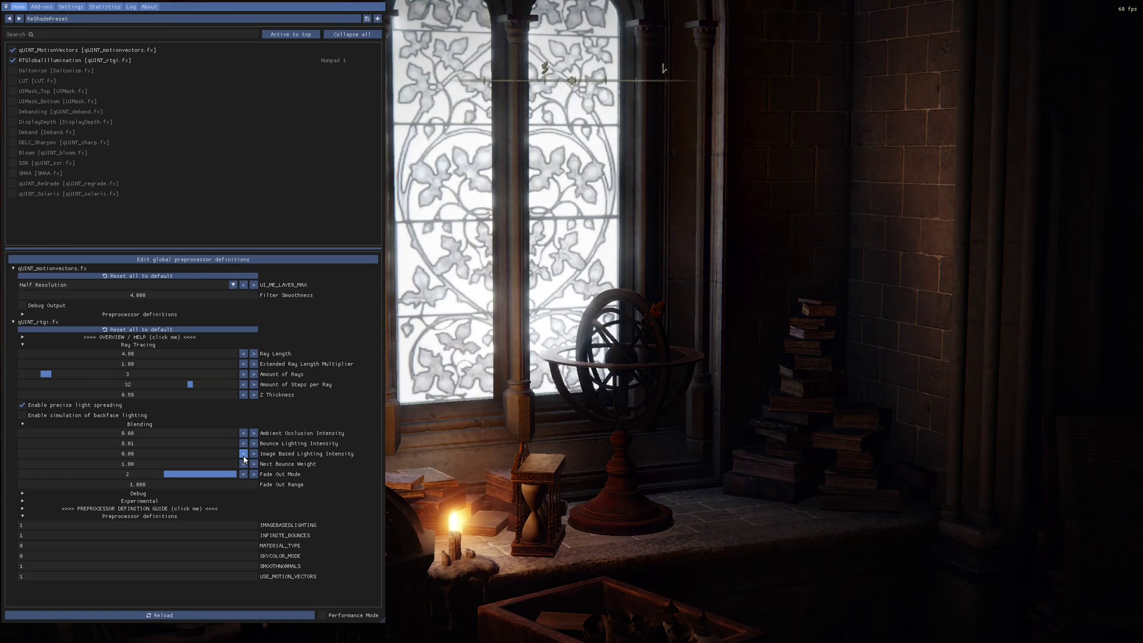
pyautogui.click(254, 454)
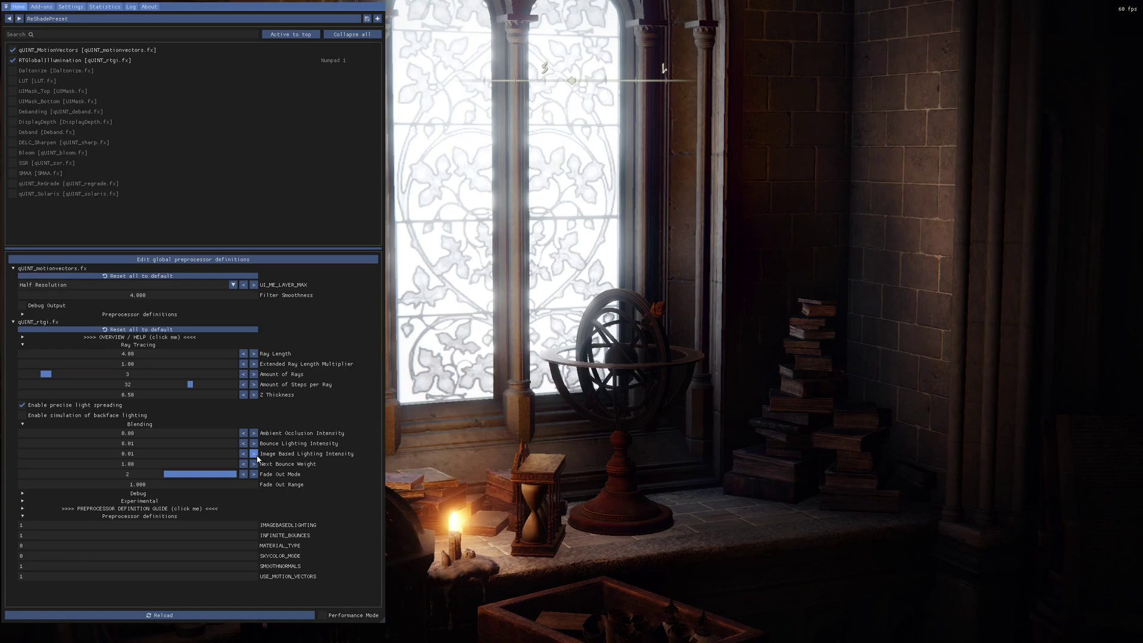
pyautogui.click(254, 454)
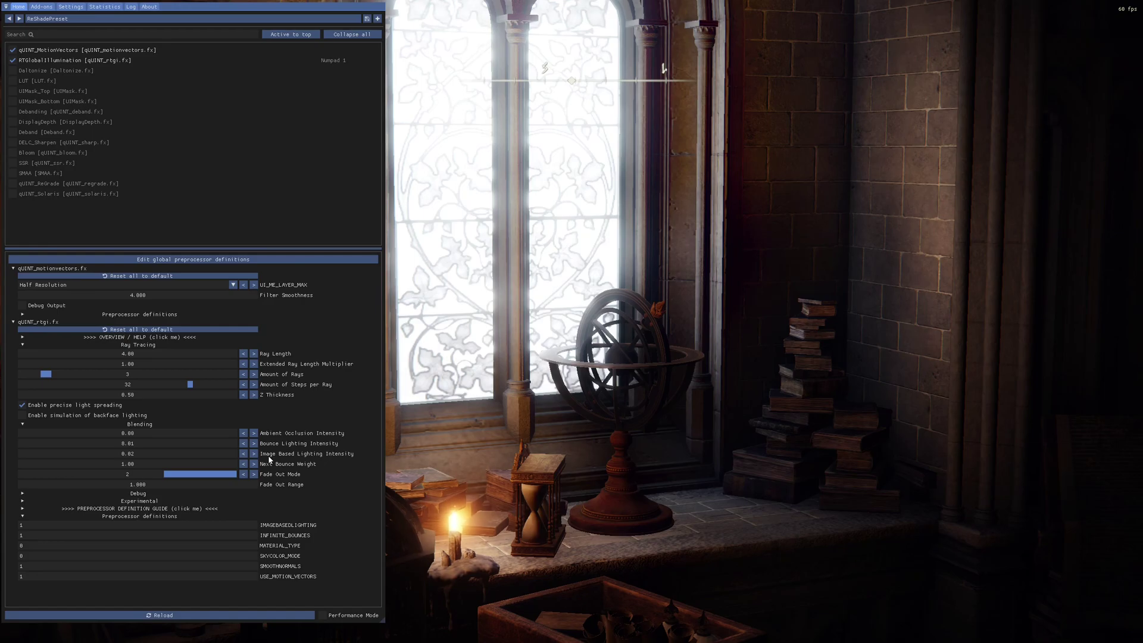
# Step: Hide the ReShade overlay and compare the scene with all effects toggled on and off
pyautogui.press('Home')
pyautogui.press('Scroll_Lock')
pyautogui.press('Scroll_Lock')
pyautogui.press('Scroll_Lock')
pyautogui.press('Scroll_Lock')
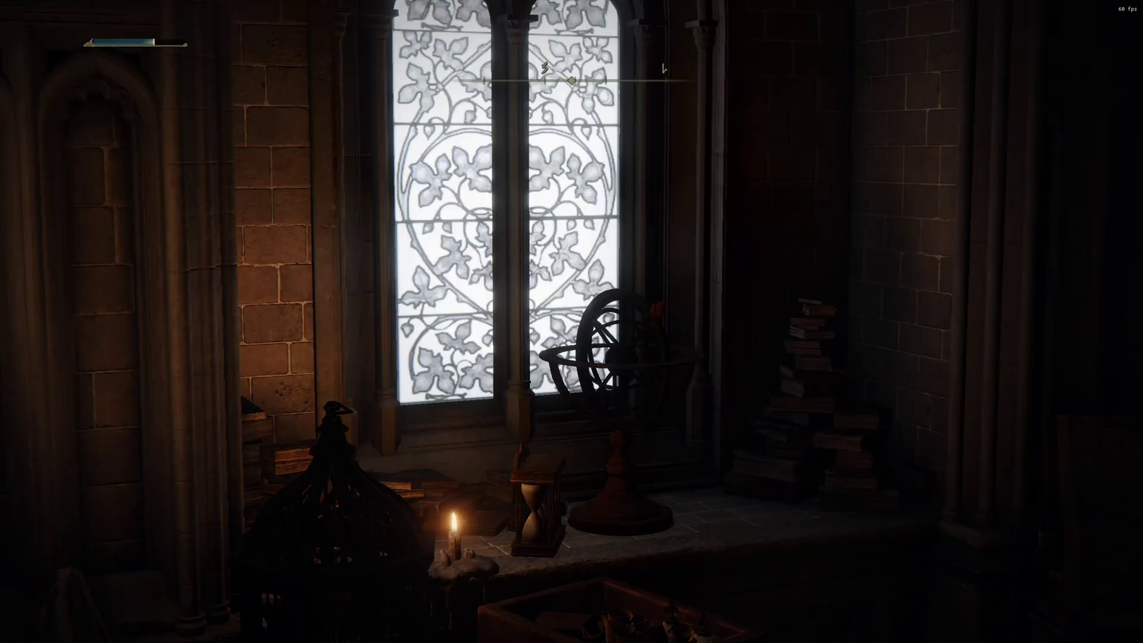
pyautogui.press('Scroll_Lock')
pyautogui.press('Scroll_Lock')
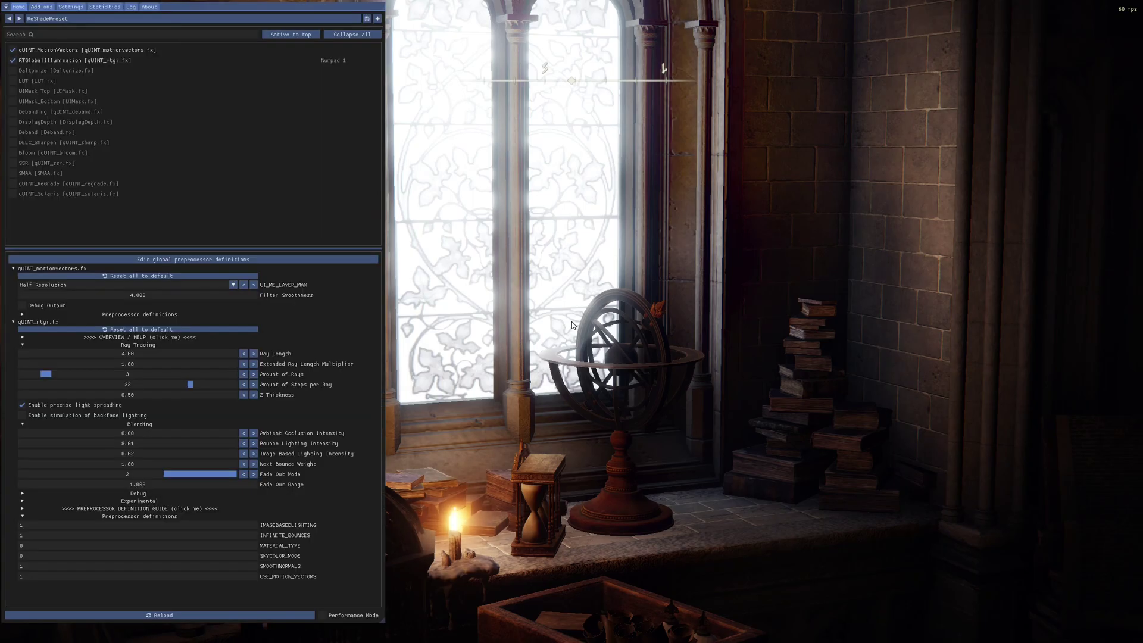
# Step: Compare Amount of Rays values 3 and 16 with USE_MOTION_VECTORS set to 0, and restore the definition to 1
pyautogui.doubleClick(95, 579)
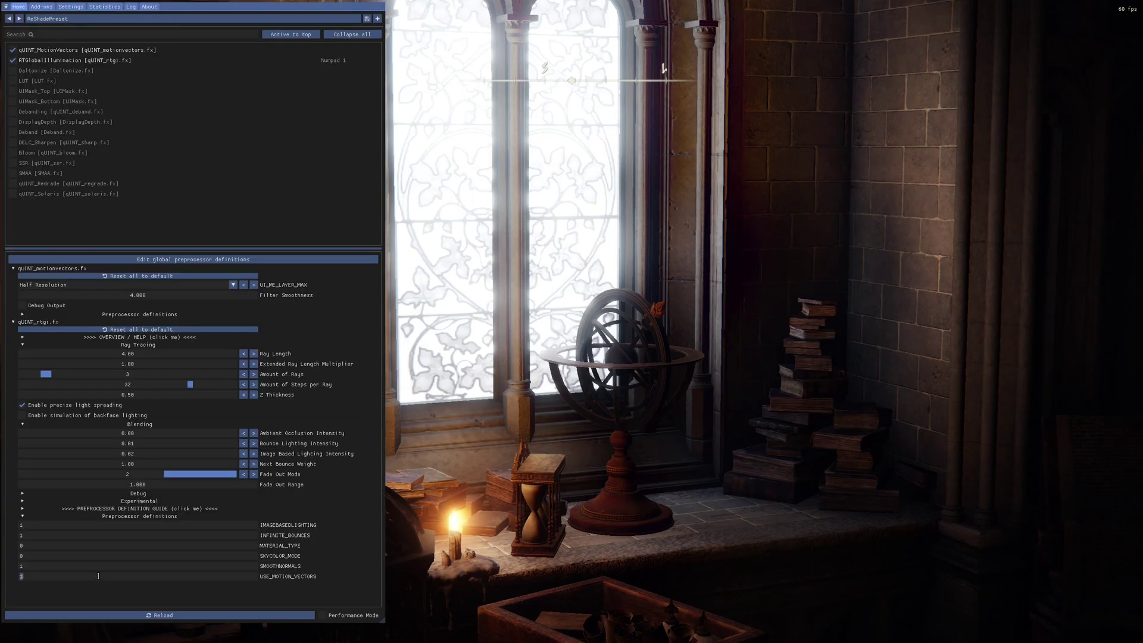
pyautogui.write('0')
pyautogui.press('Return')
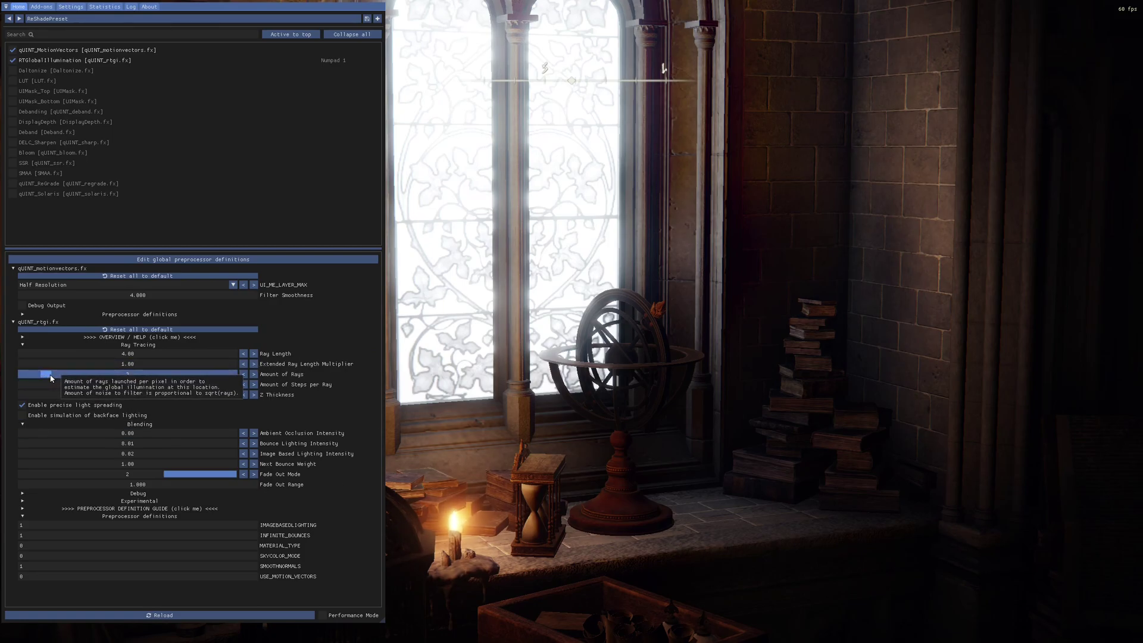
pyautogui.moveTo(46, 374); pyautogui.dragTo(189, 376)
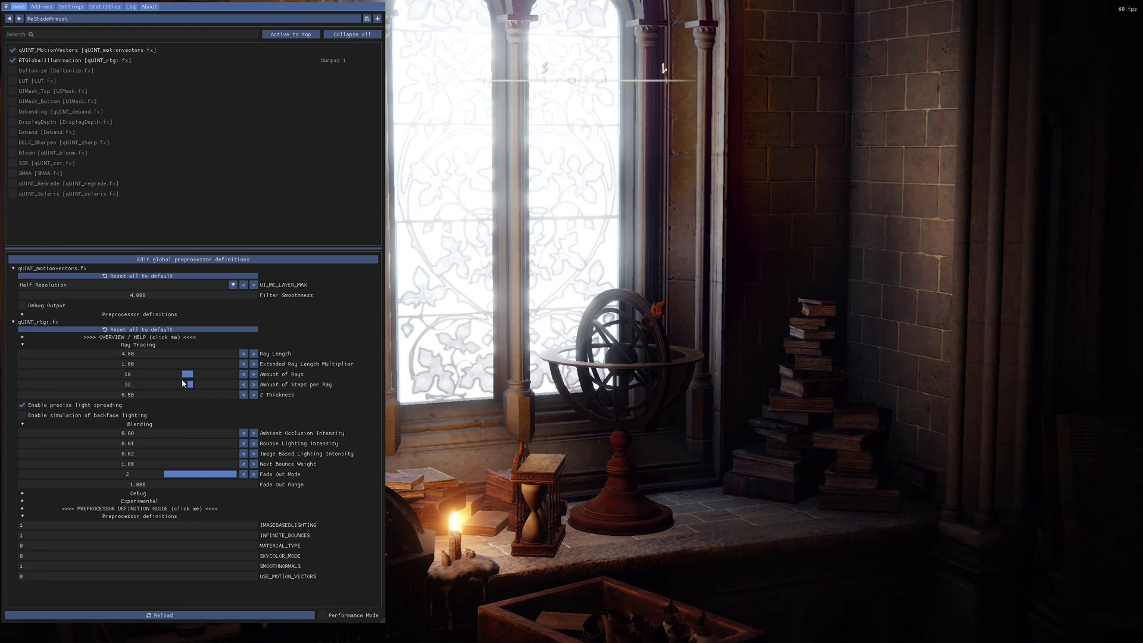
pyautogui.moveTo(185, 375); pyautogui.dragTo(46, 377)
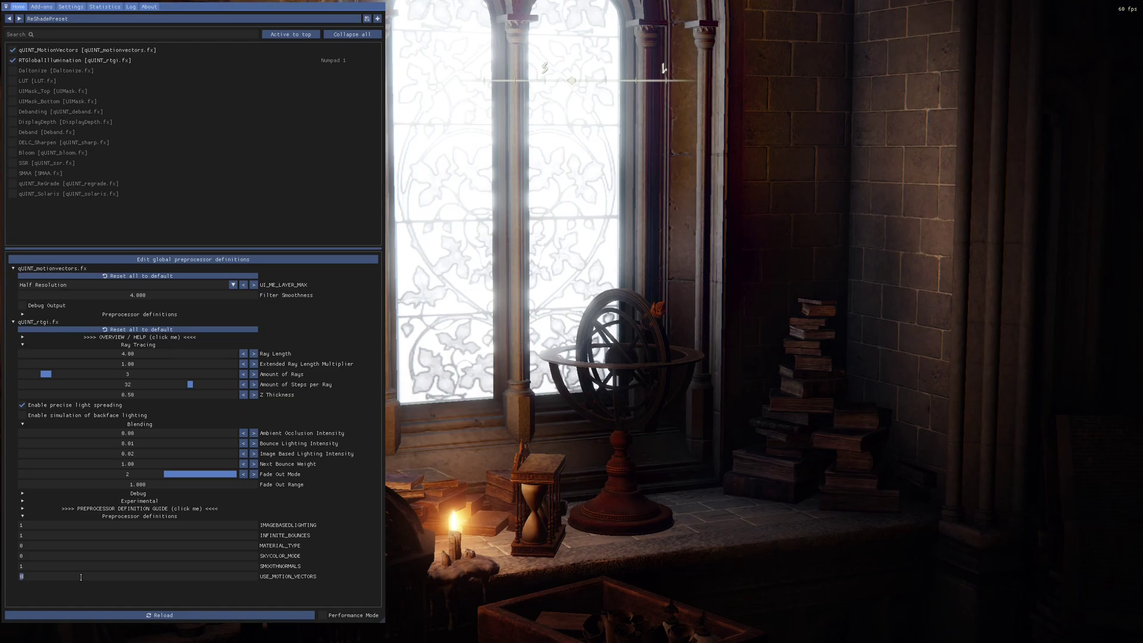
pyautogui.press('Return')
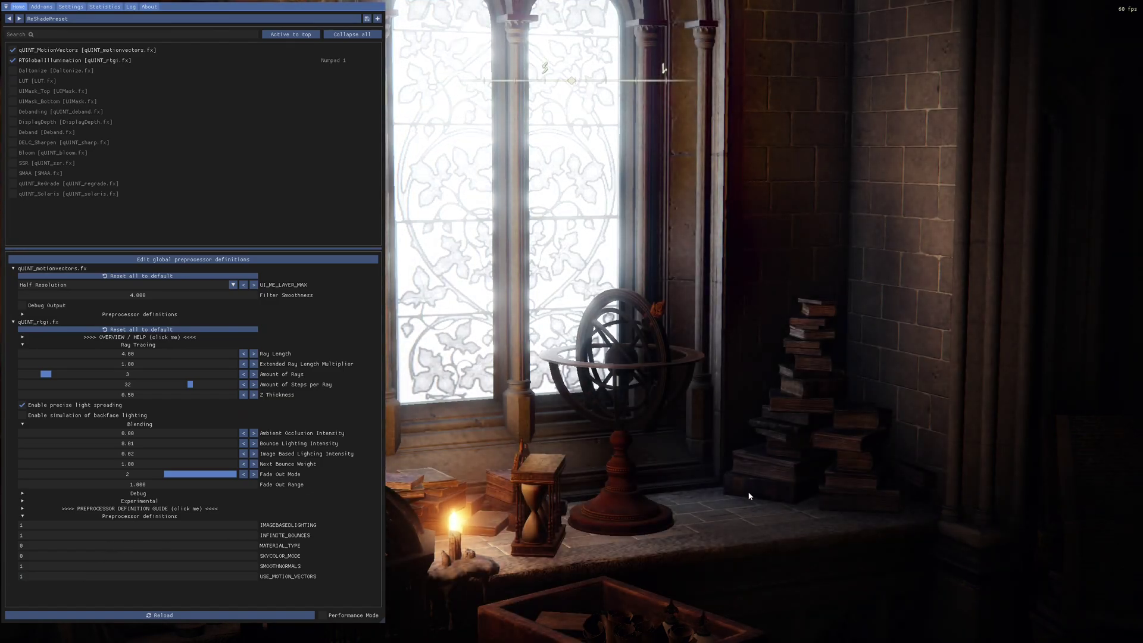
# Step: Try an Amount of Rays of 8, return it to 3, and compare the scene with the RTGI shader off and on
pyautogui.moveTo(48, 378); pyautogui.dragTo(100, 379)
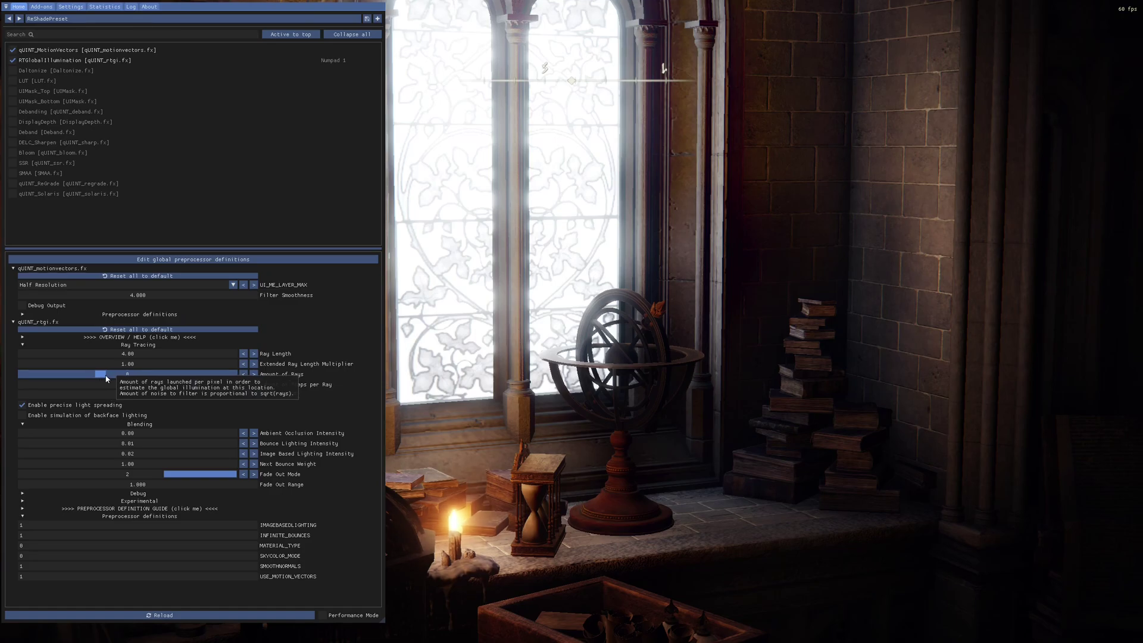
pyautogui.moveTo(105, 378); pyautogui.dragTo(51, 379)
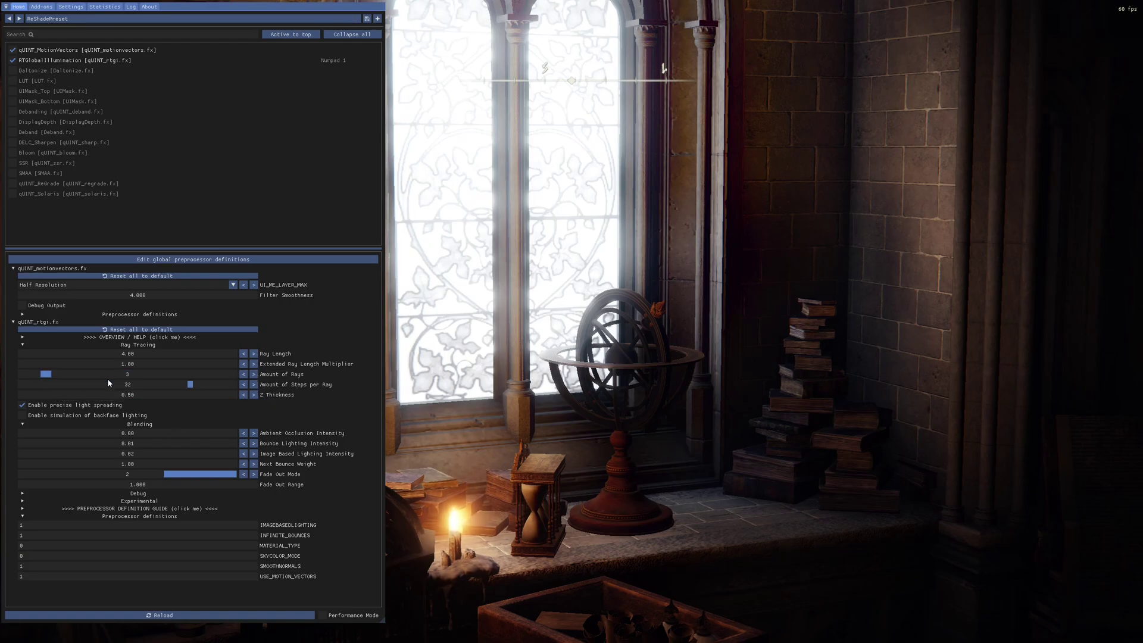
pyautogui.press('KP_1')
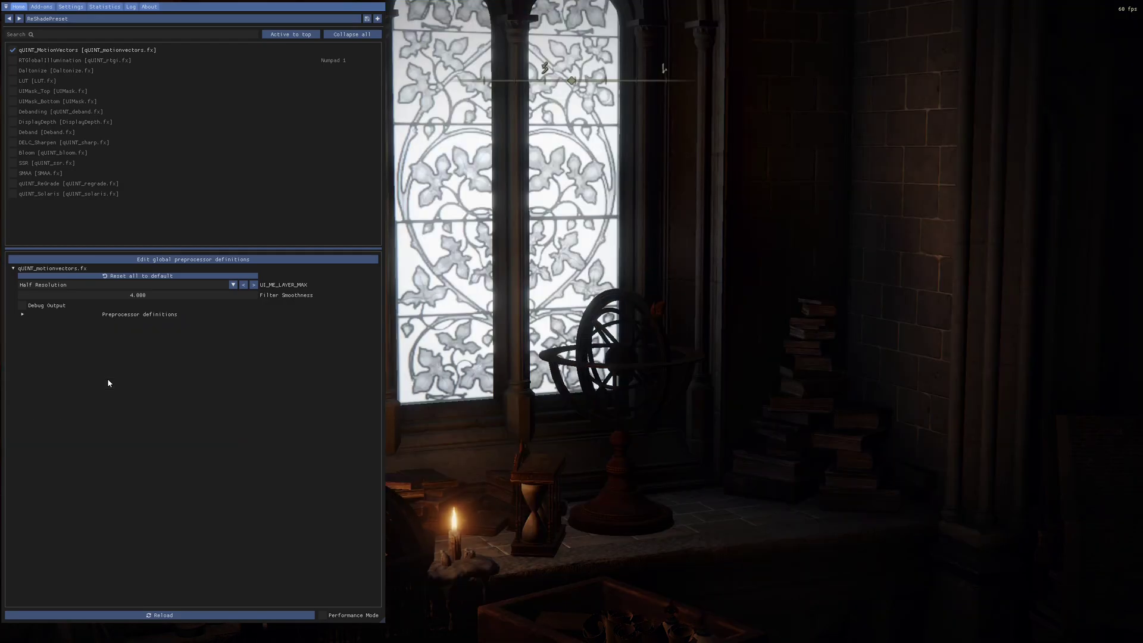
pyautogui.press('KP_1')
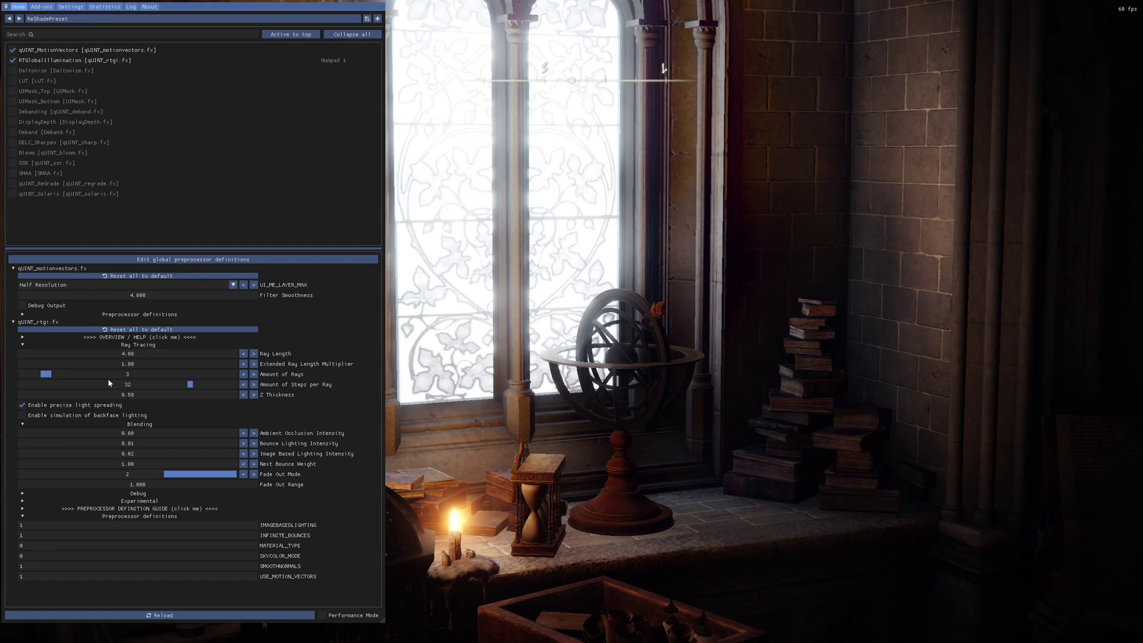
# Step: Lower the Image Based Lighting Intensity to 0.00 for comparison and bring it back to 0.02
pyautogui.click(243, 454)
pyautogui.click(244, 453)
pyautogui.click(254, 454)
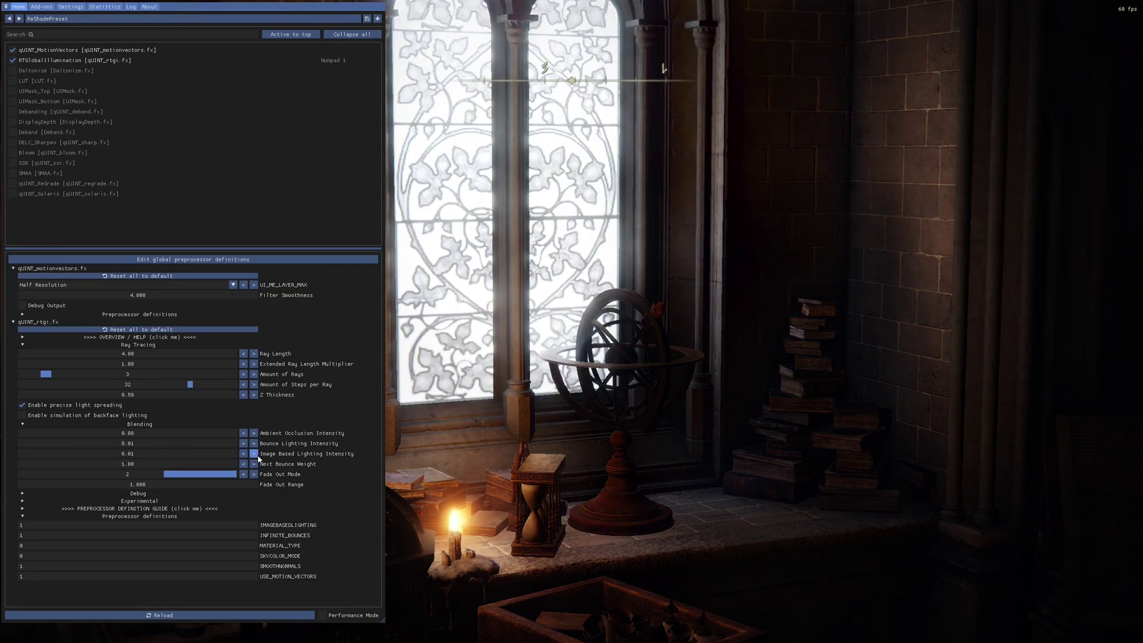
pyautogui.click(254, 454)
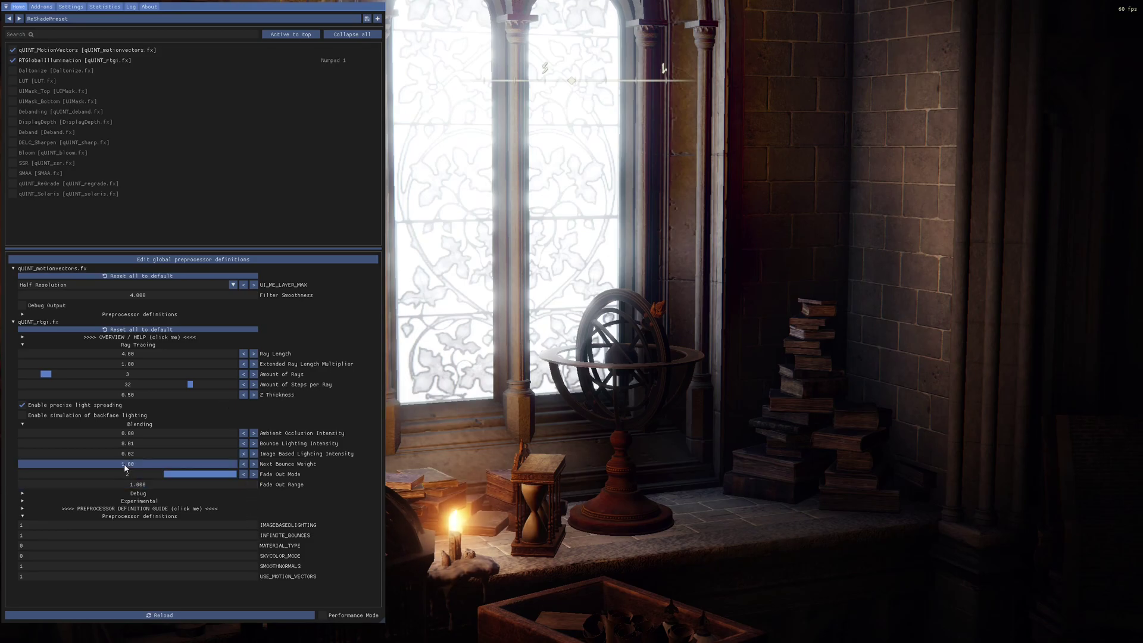
# Step: Compare Image Based Lighting Intensity 0.00 and 0.02 with the Amount of Rays at 20, and return the rays to 3
pyautogui.moveTo(125, 453); pyautogui.dragTo(19, 454)
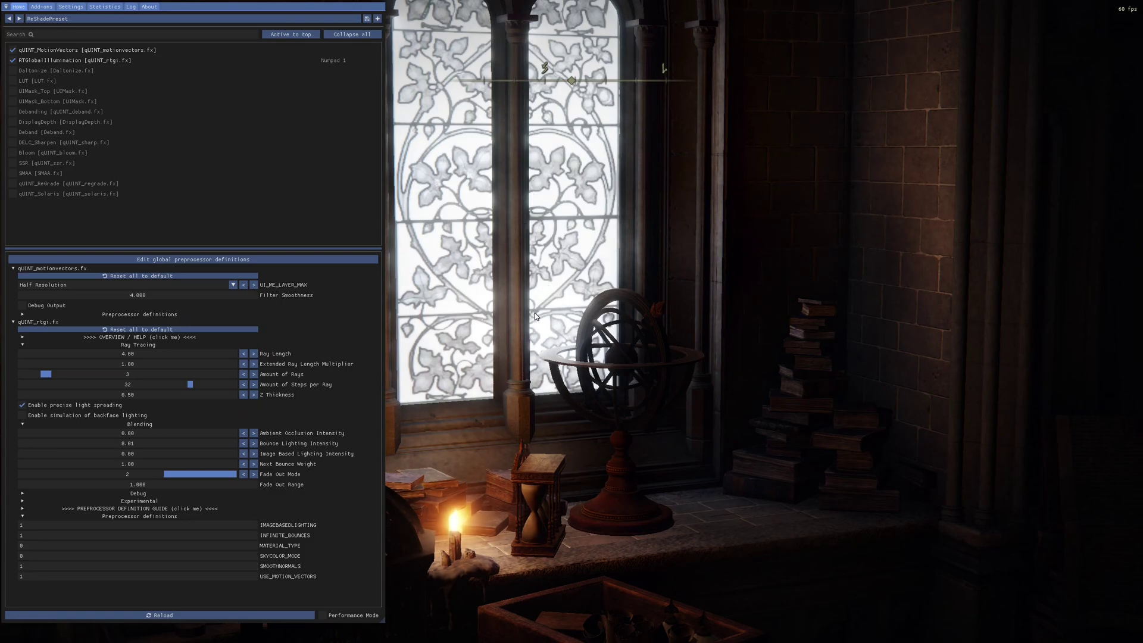
pyautogui.moveTo(59, 375); pyautogui.dragTo(238, 378)
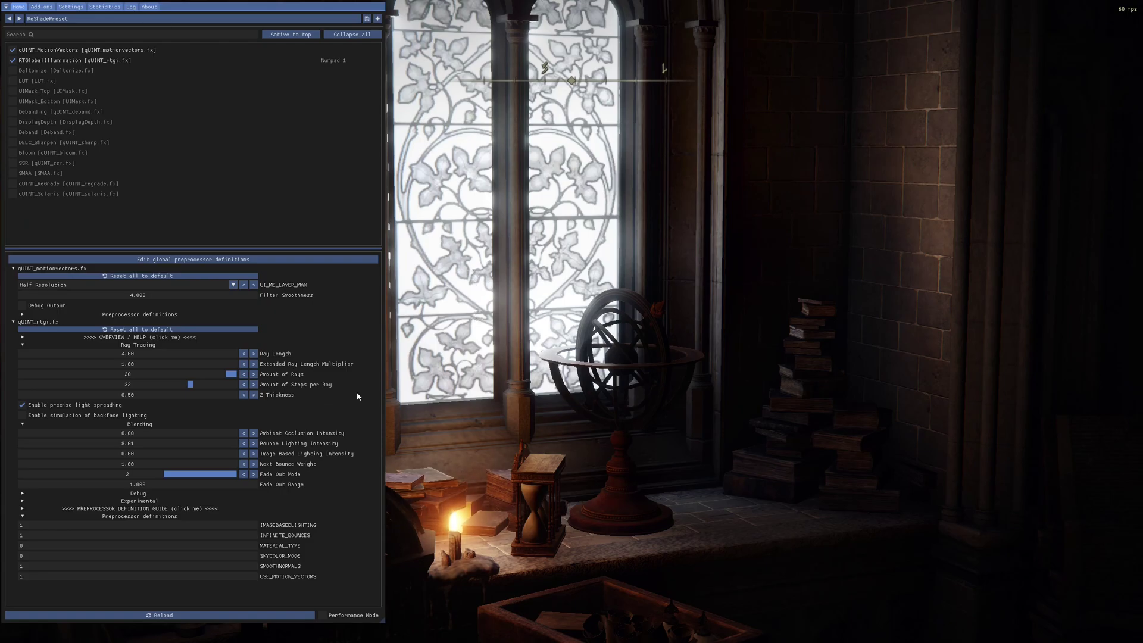
pyautogui.click(254, 453)
pyautogui.click(254, 454)
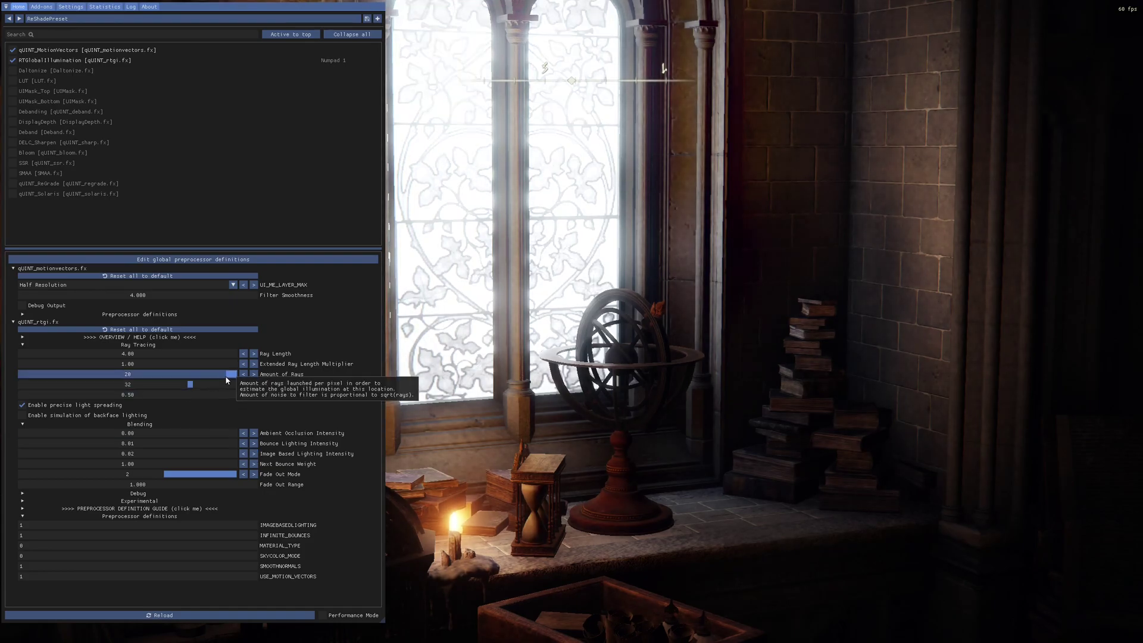
pyautogui.moveTo(229, 378); pyautogui.dragTo(46, 377)
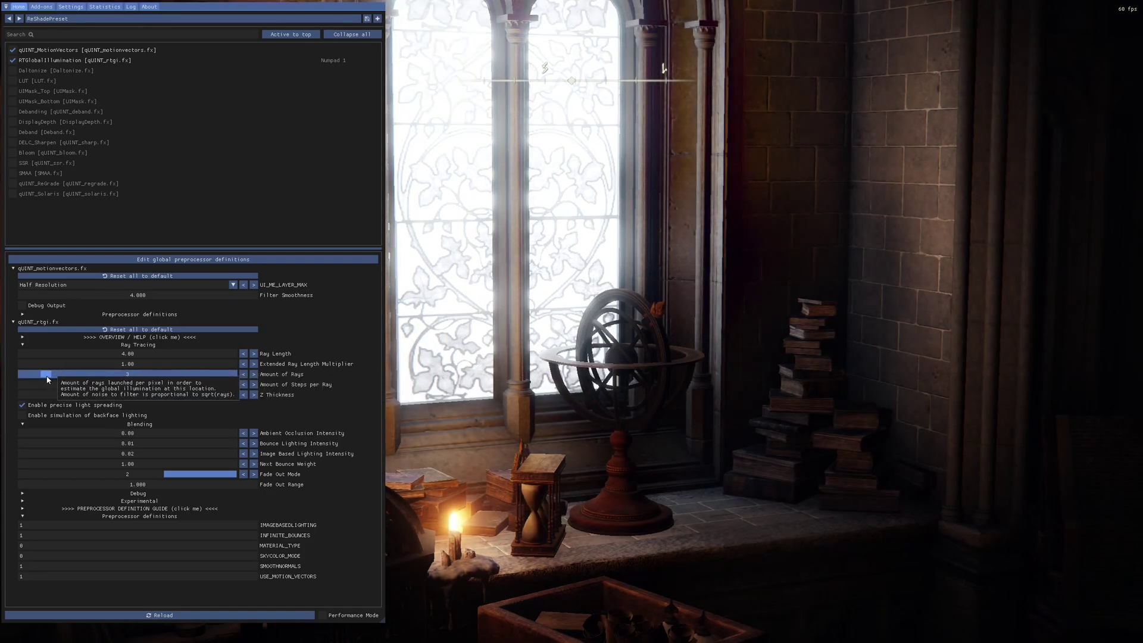